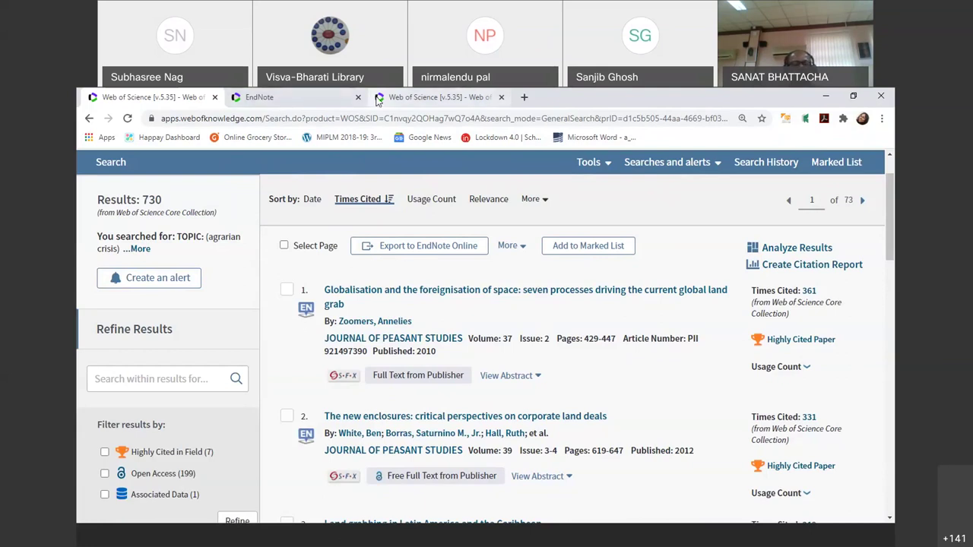
- Load google.com in the second Web of Science browser tab in place of its search page
click(378, 100)
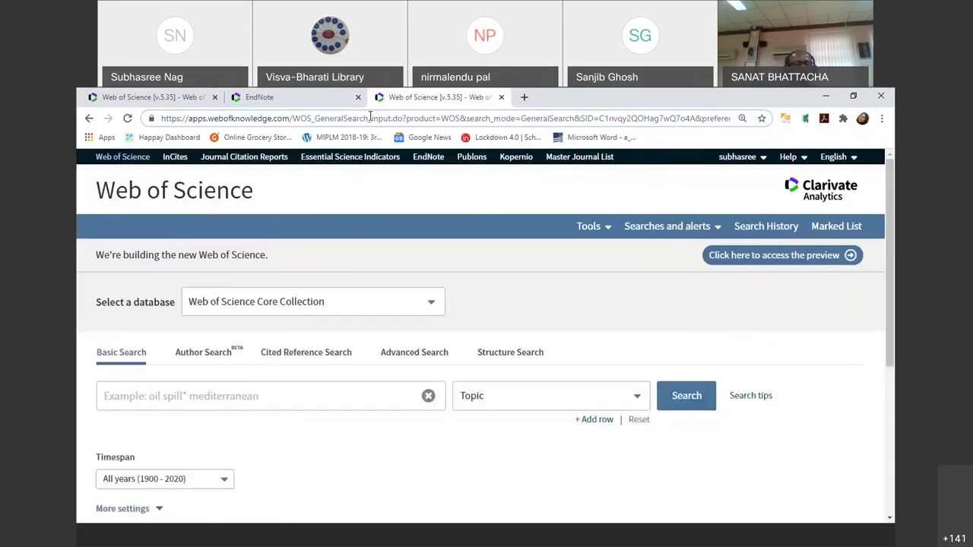
click(370, 117)
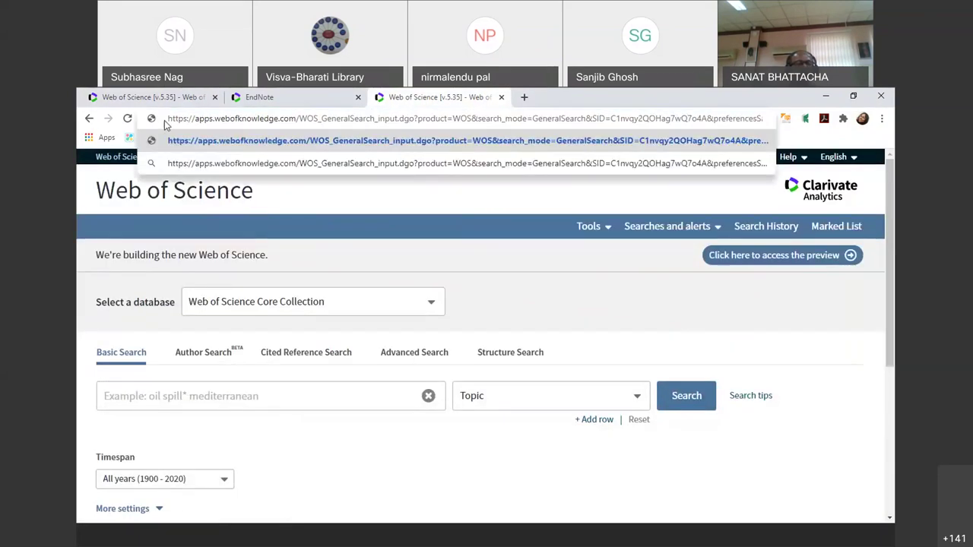
drag(168, 119, 454, 135)
key(ctrl+a)
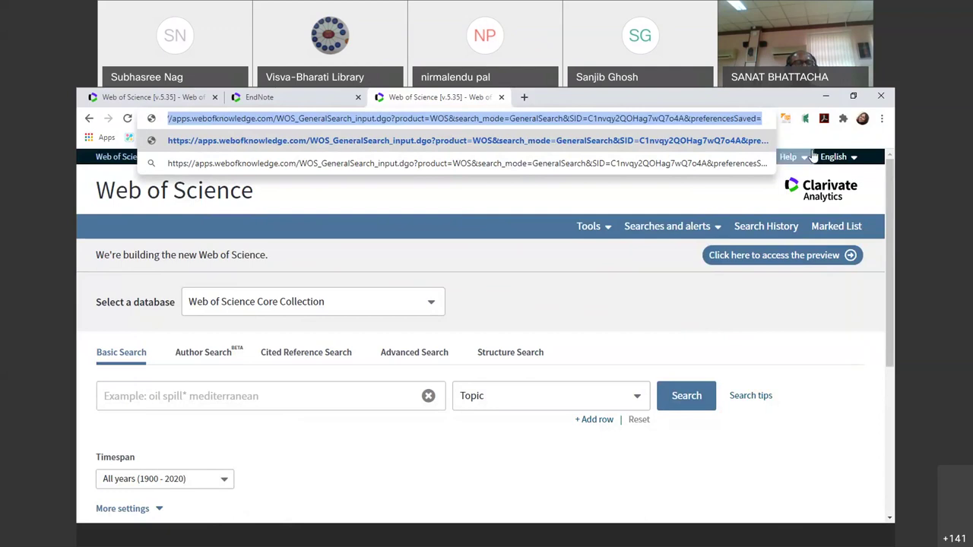
text(hg)
key(BackSpace)
key(BackSpace)
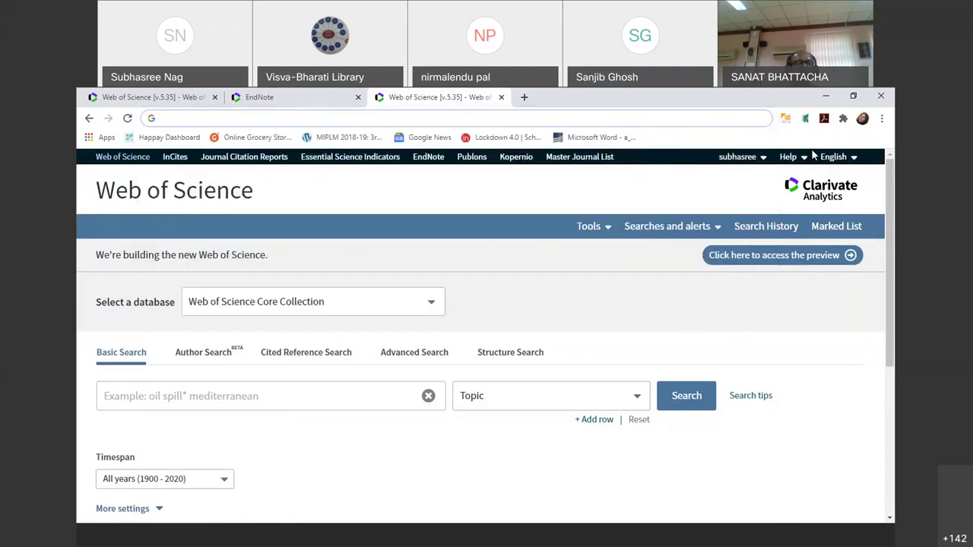
text(g)
key(Return)
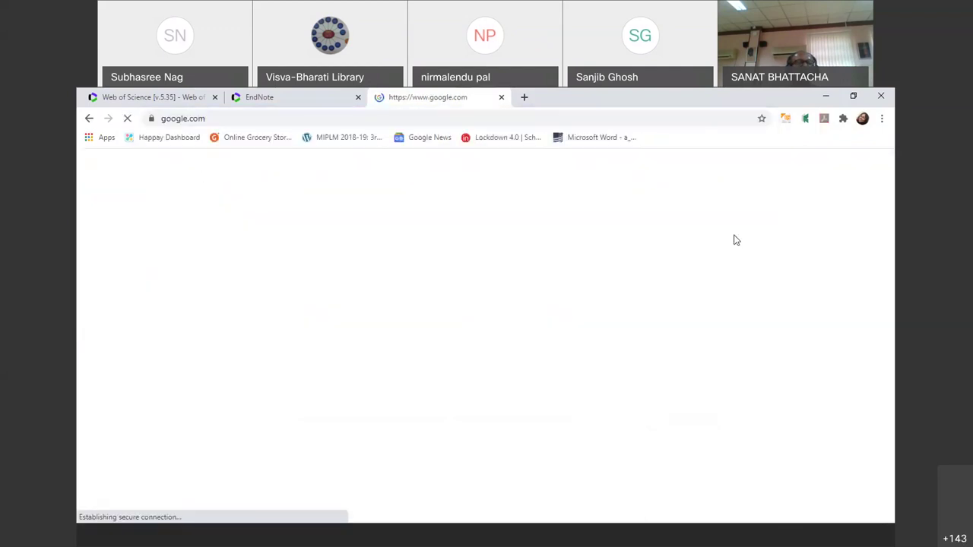
- Search for "google scholar" and open the Google Scholar home page
text(g)
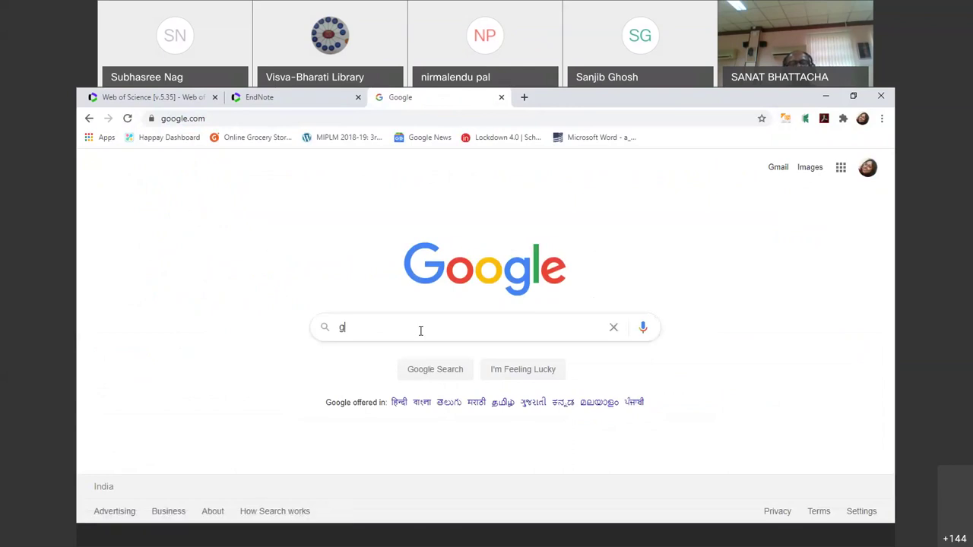
text(oogle )
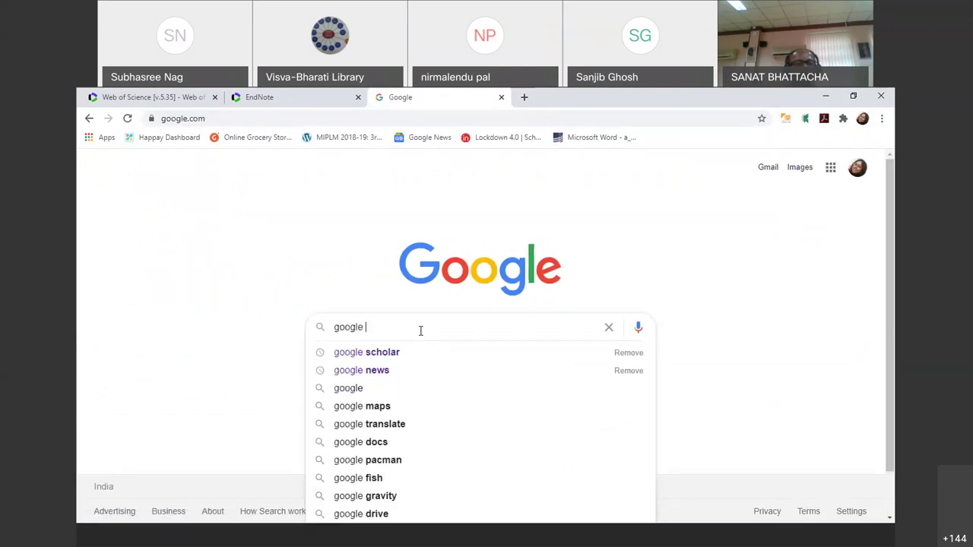
text(scholar)
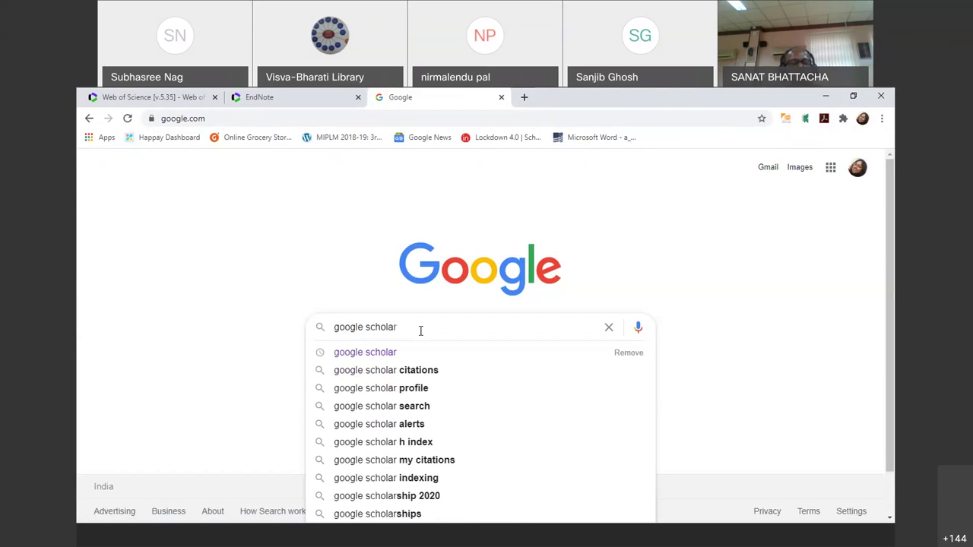
key(Return)
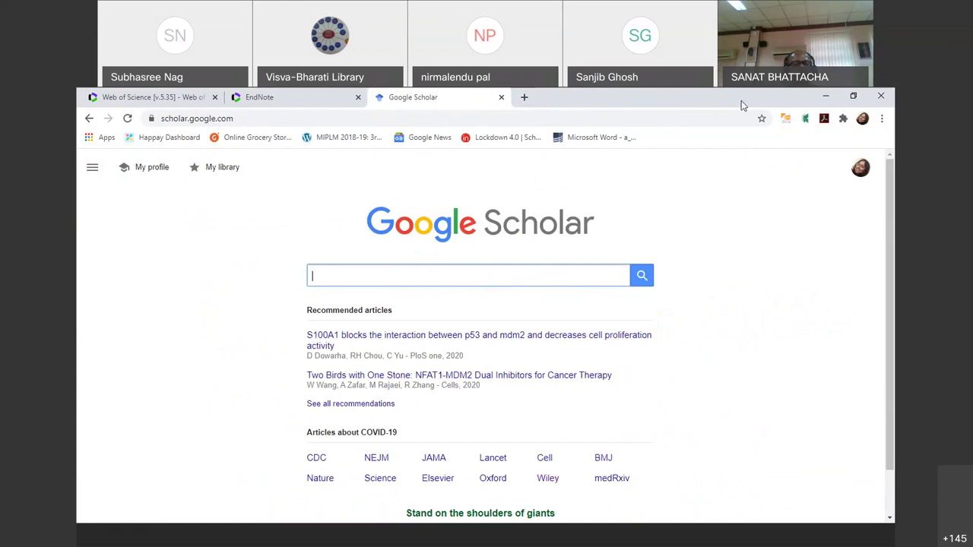
- Open the Google Scholar settings and circle the Bibliography manager section with a red freehand annotation
click(93, 170)
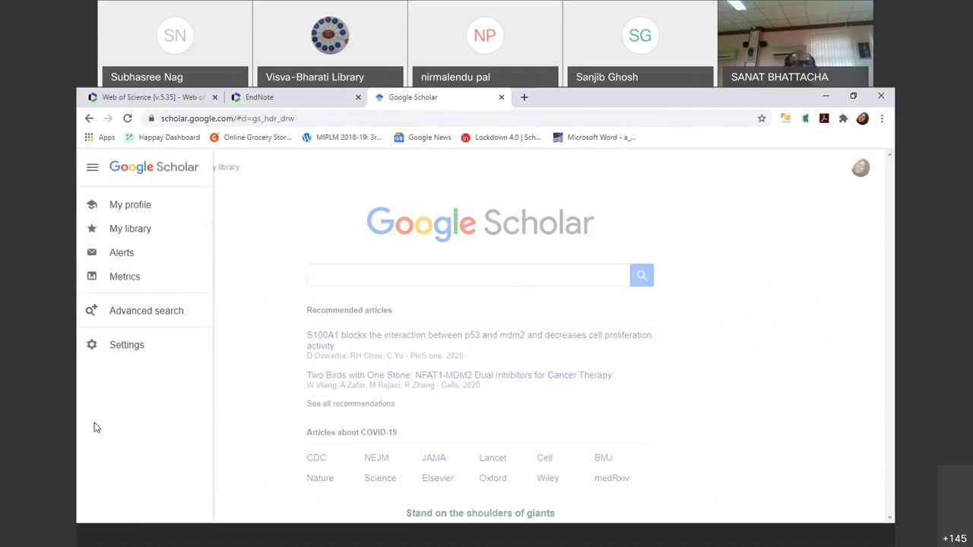
click(115, 345)
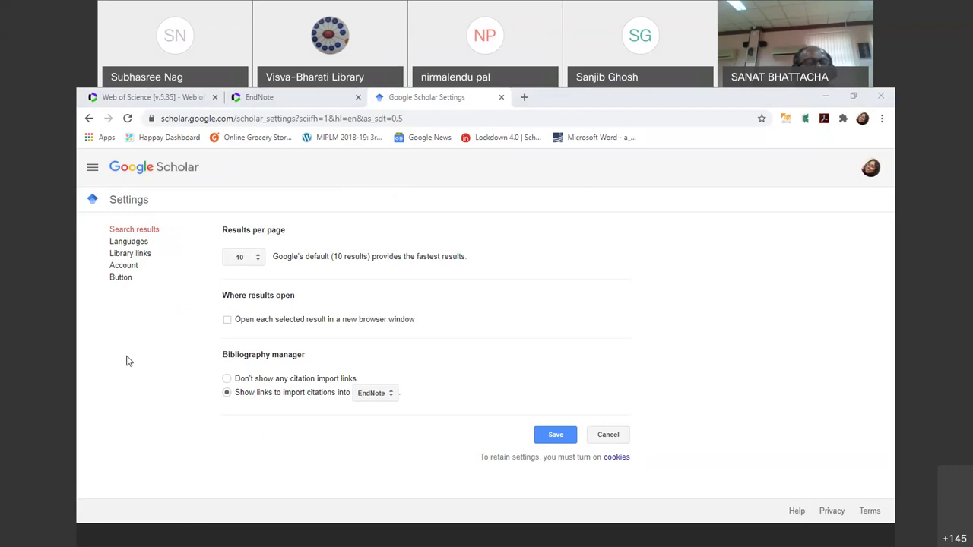
mouse_move(204, 340)
mouse_down()
mouse_move(174, 339)
mouse_move(182, 456)
mouse_move(393, 476)
mouse_up()
mouse_move(504, 404)
mouse_down()
mouse_move(419, 338)
mouse_move(211, 337)
mouse_up()
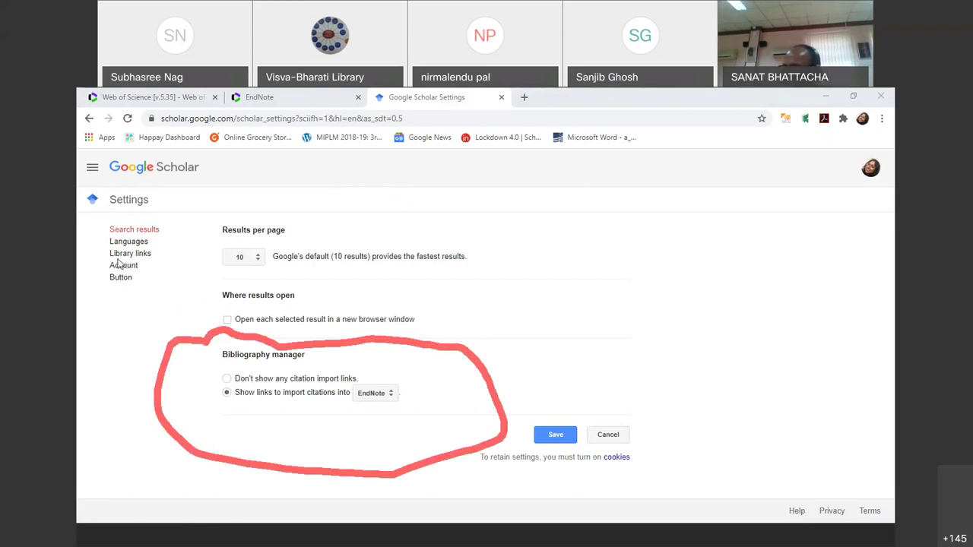
- Add the red text annotation "Google Scholar- Go to My settings- Bibliography manager-S" beside the results-per-page setting
click(553, 236)
text(G)
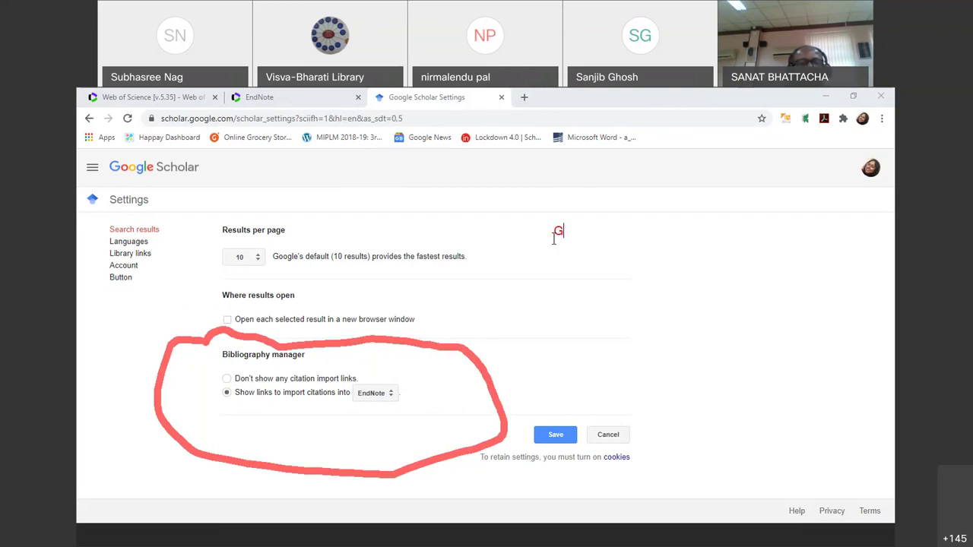
text(oogl)
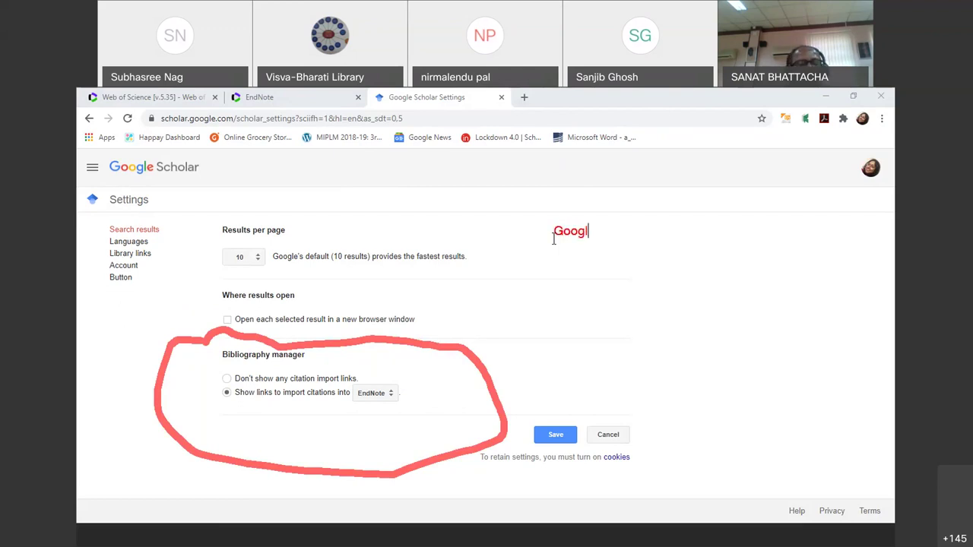
text(e Sch)
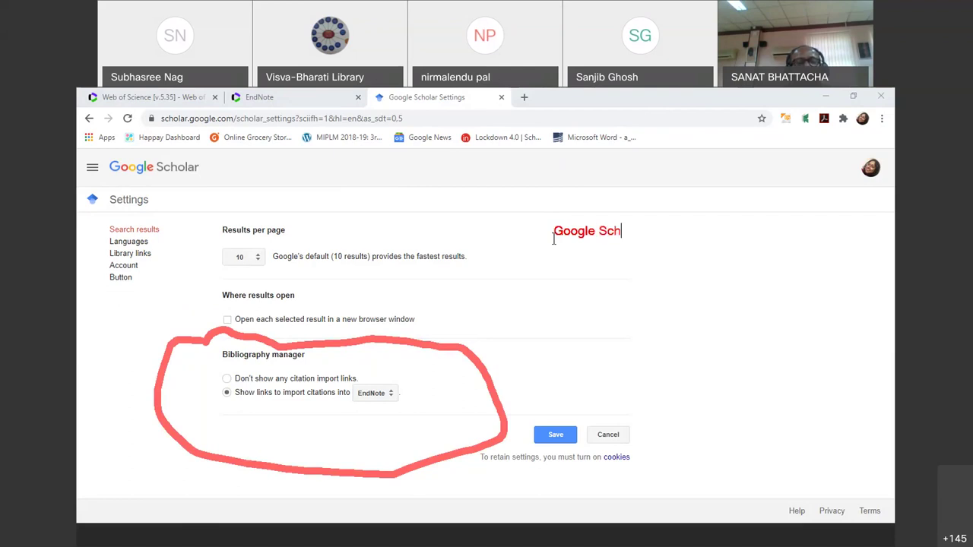
text(olar- Go to My se)
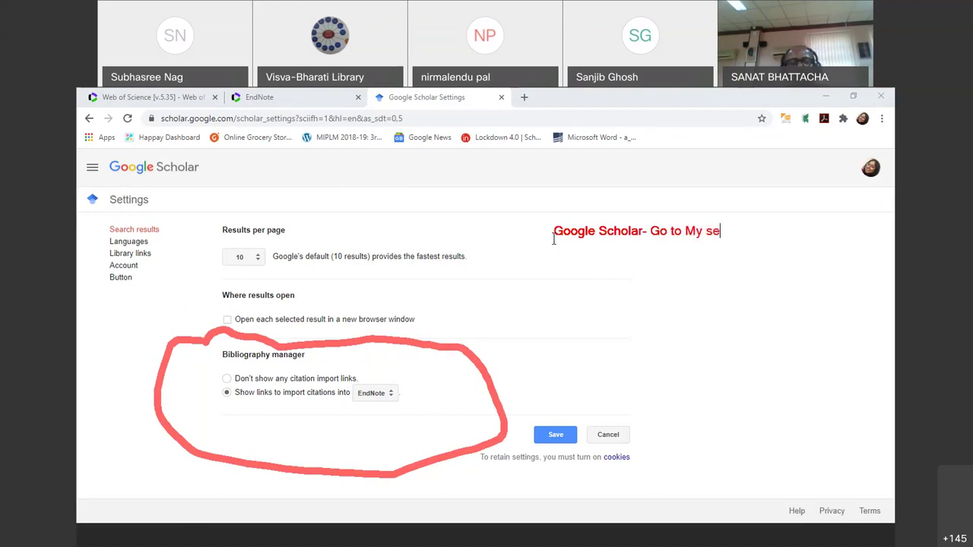
text(ttings)
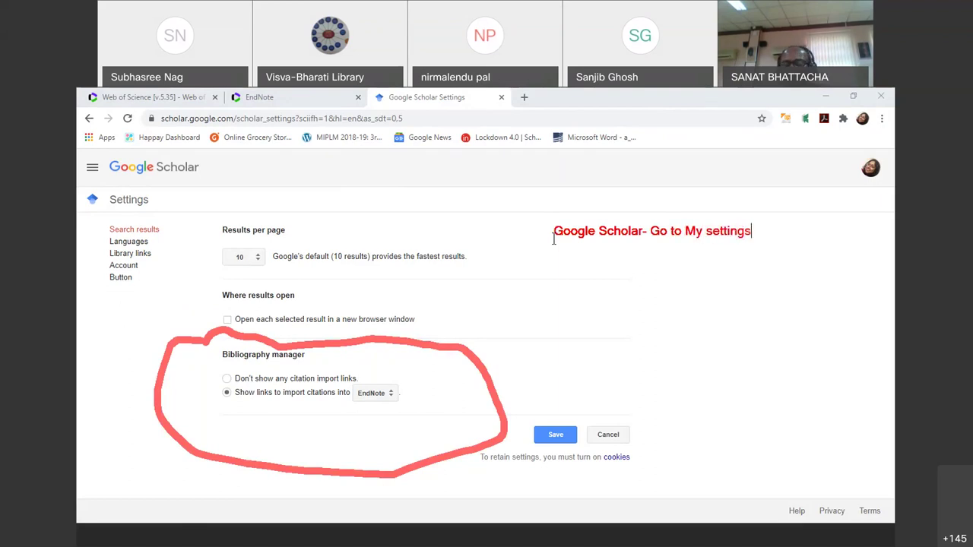
text(- Bibliogt)
key(BackSpace)
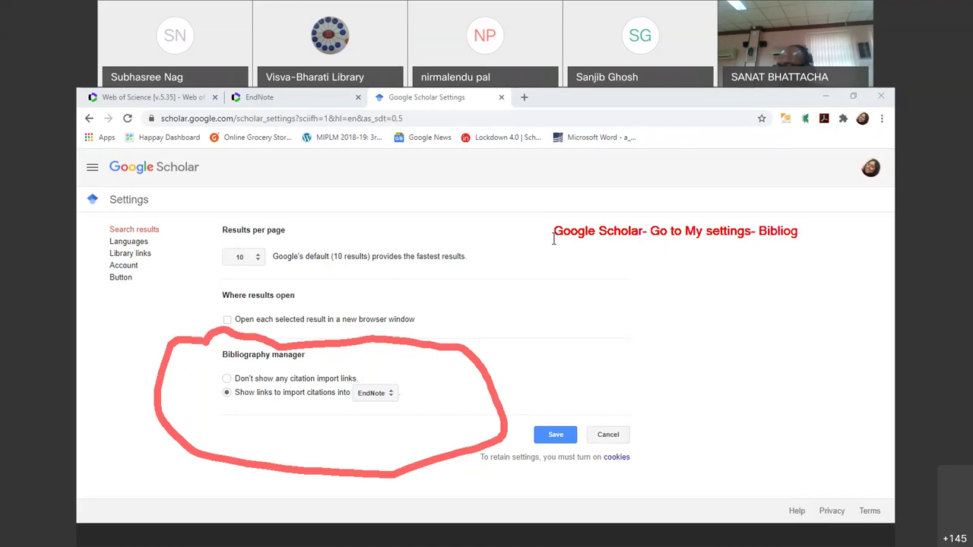
text(raphy manager-S)
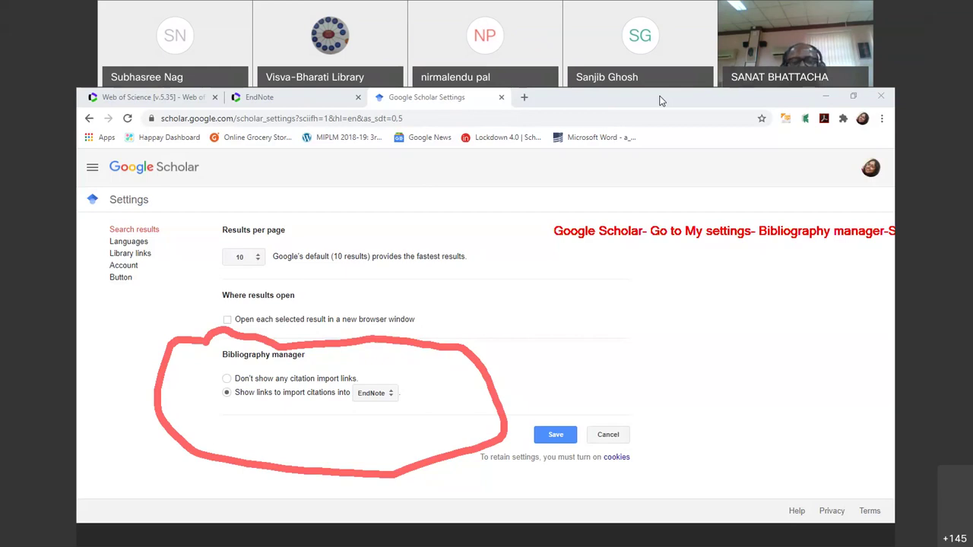
- Return to the Google Scholar home page and search for "agrarian crisis"
key(Return)
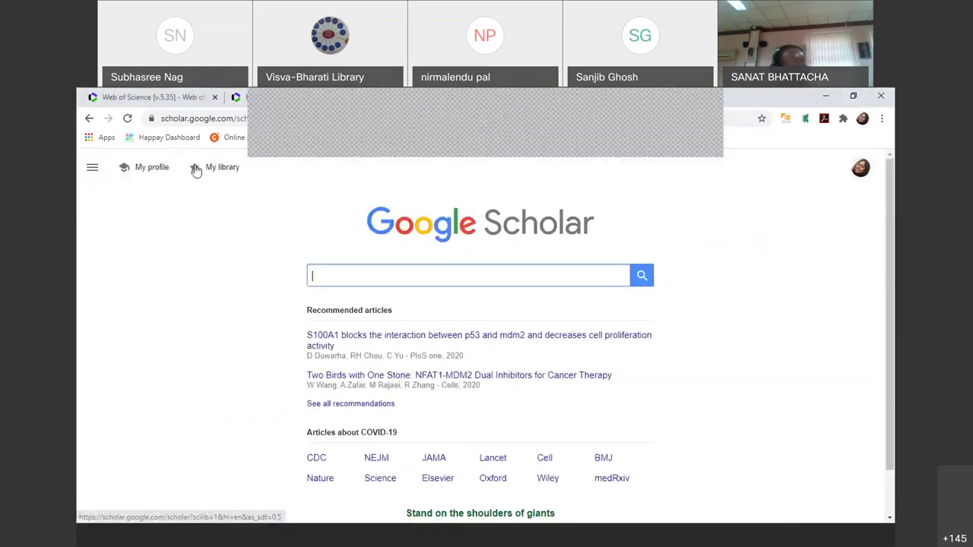
click(312, 277)
text(agrari)
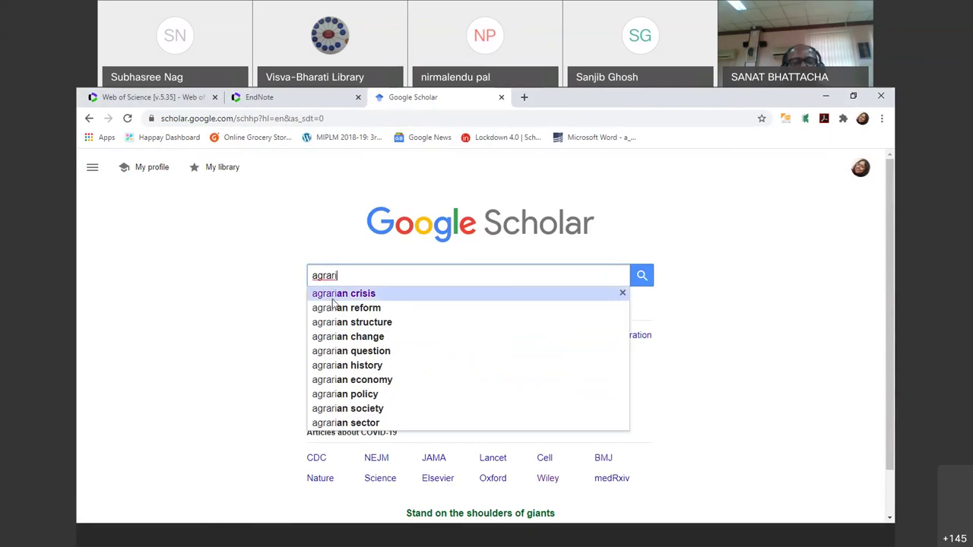
click(332, 301)
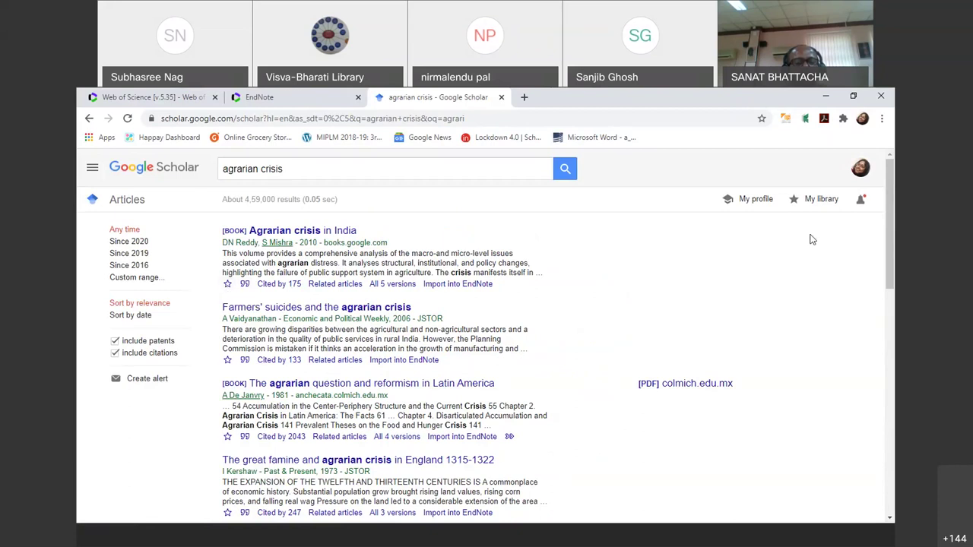
- Save the articles on farmers' suicides, the agrarian question in Latin America and the great famine in England to the library
scroll(894, 230, down, 2)
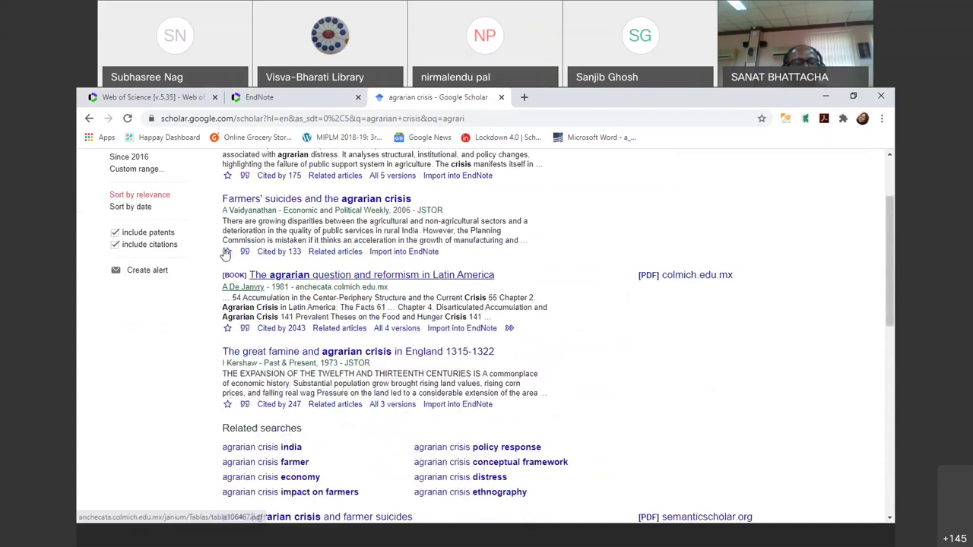
click(228, 252)
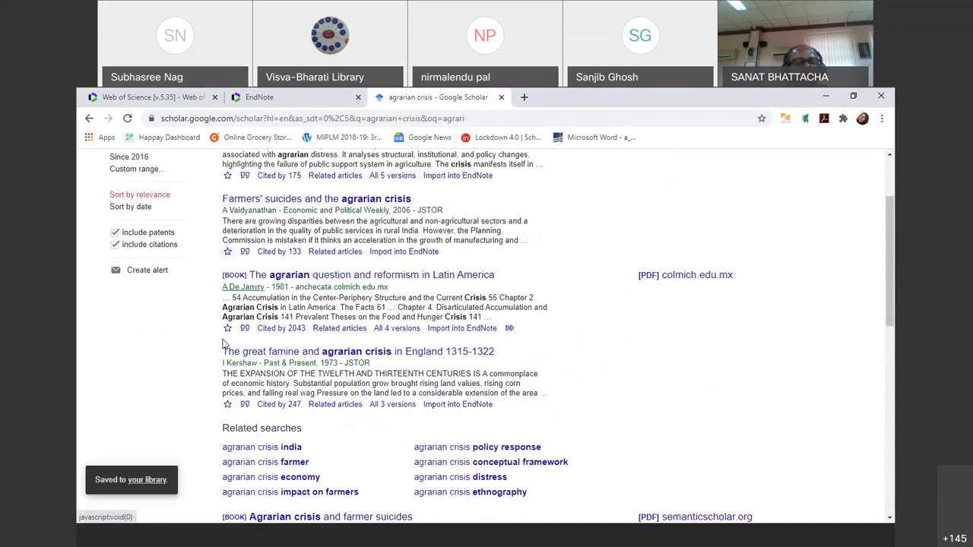
click(227, 327)
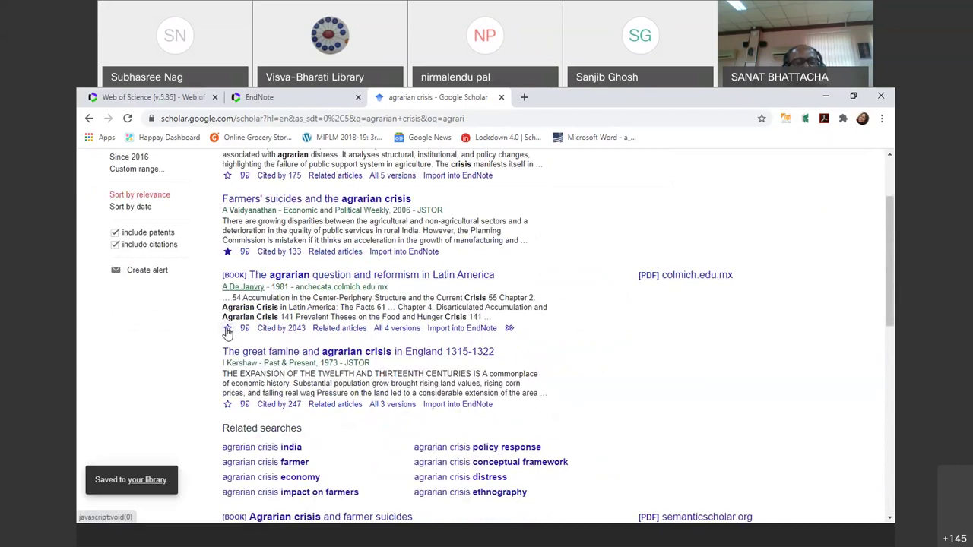
click(227, 405)
drag(890, 236, 890, 202)
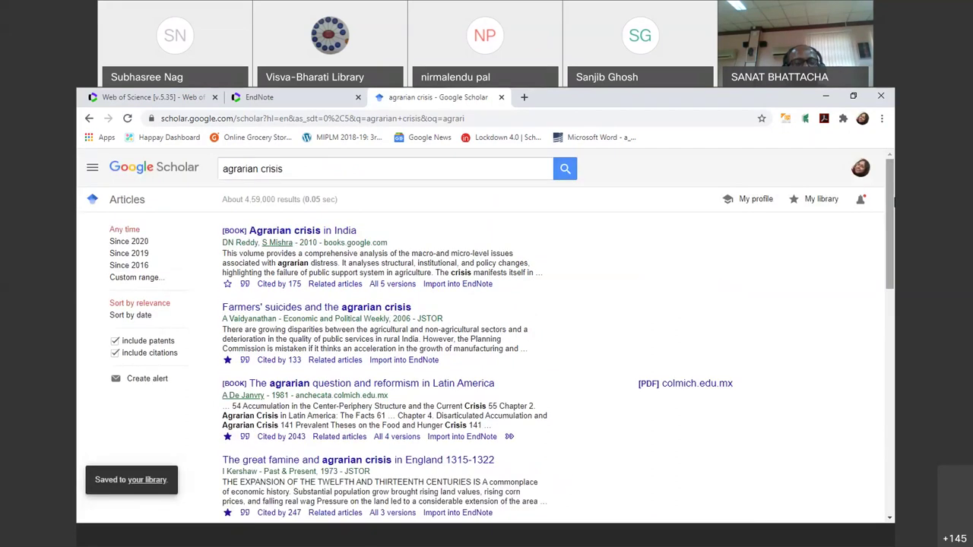
- Export the three saved agrarian articles from My library as an EndNote citation file
click(820, 199)
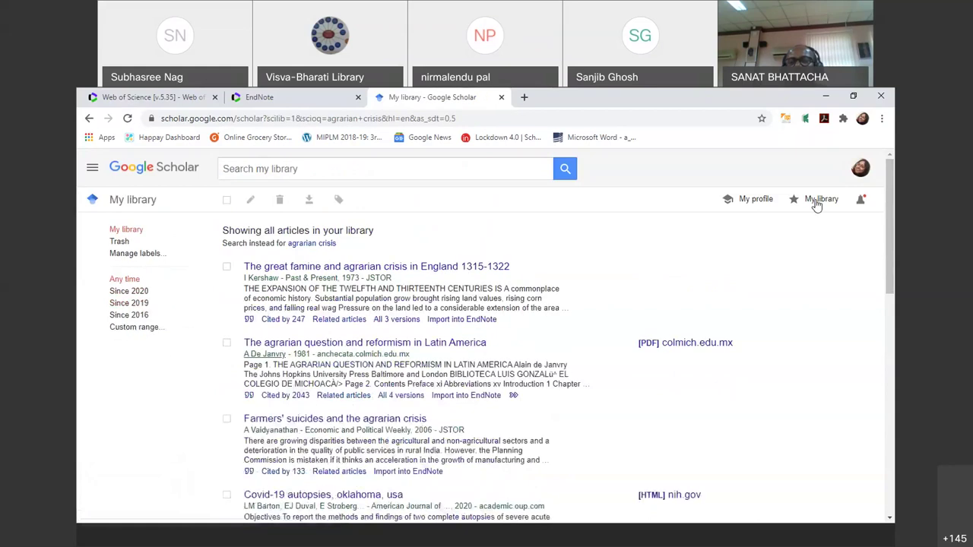
scroll(895, 184, down, 1)
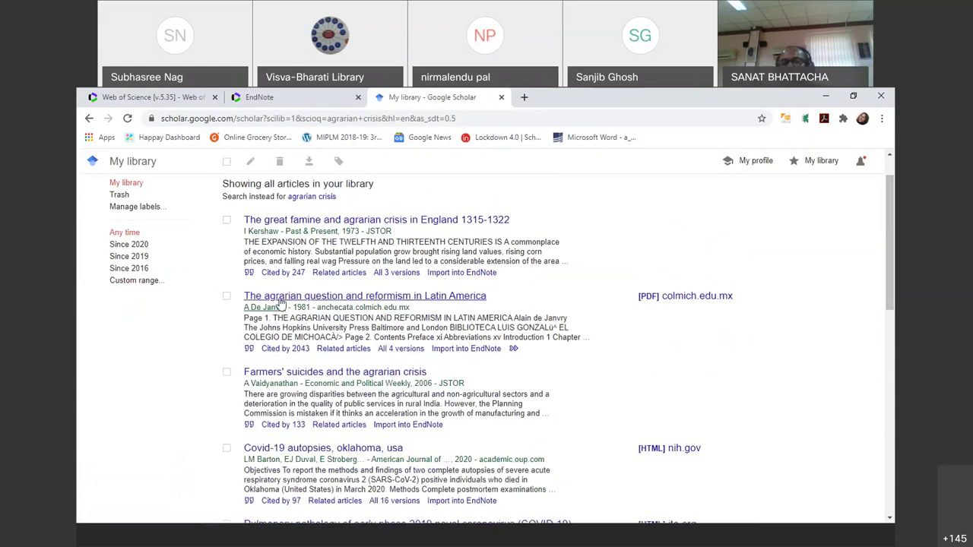
click(227, 221)
click(226, 297)
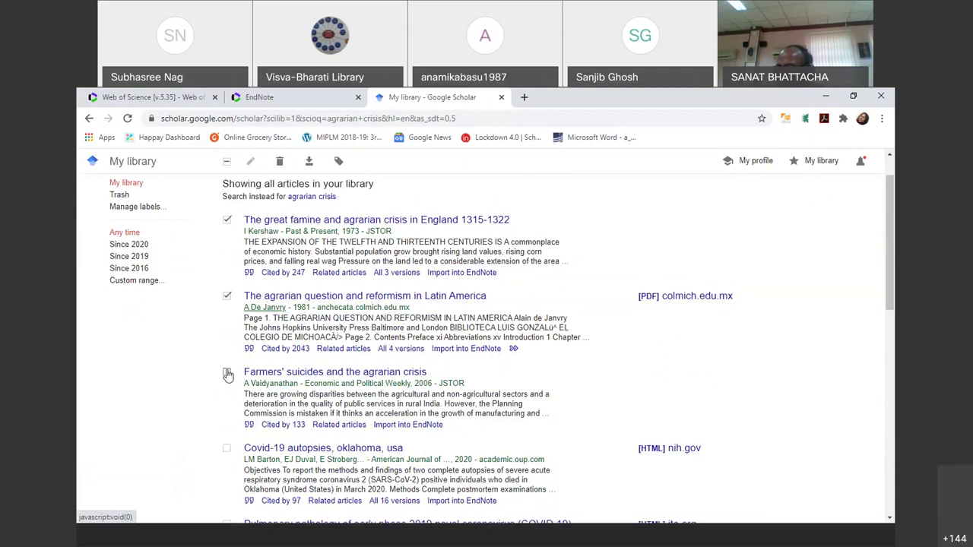
click(226, 373)
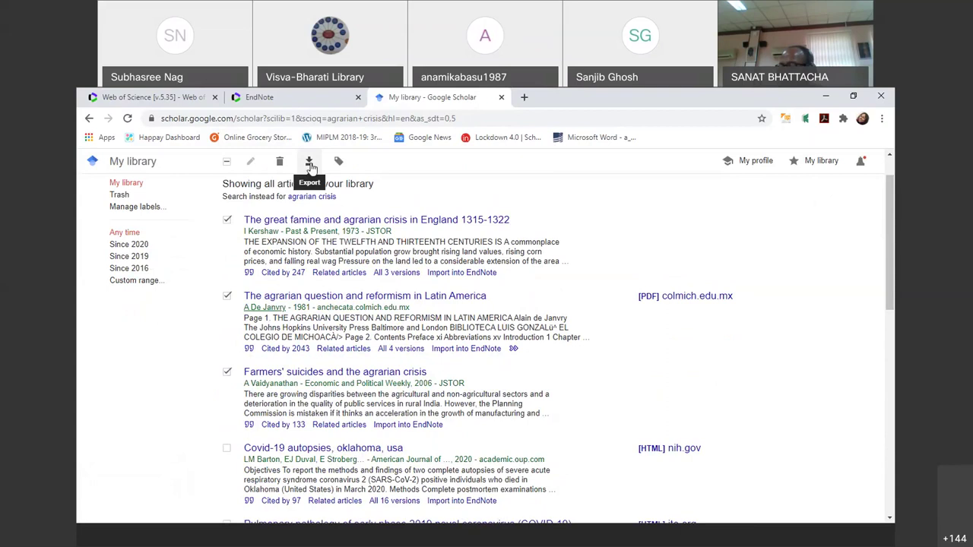
click(309, 164)
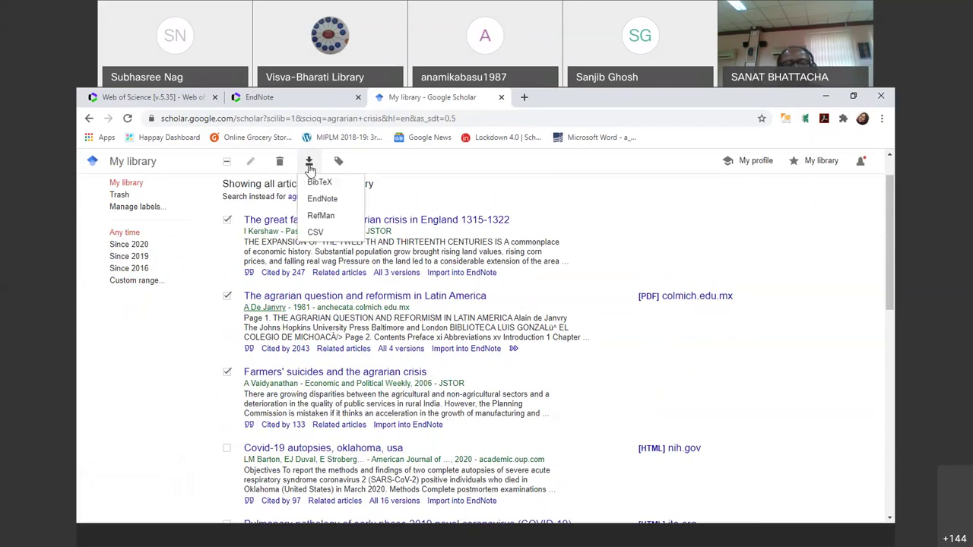
click(315, 216)
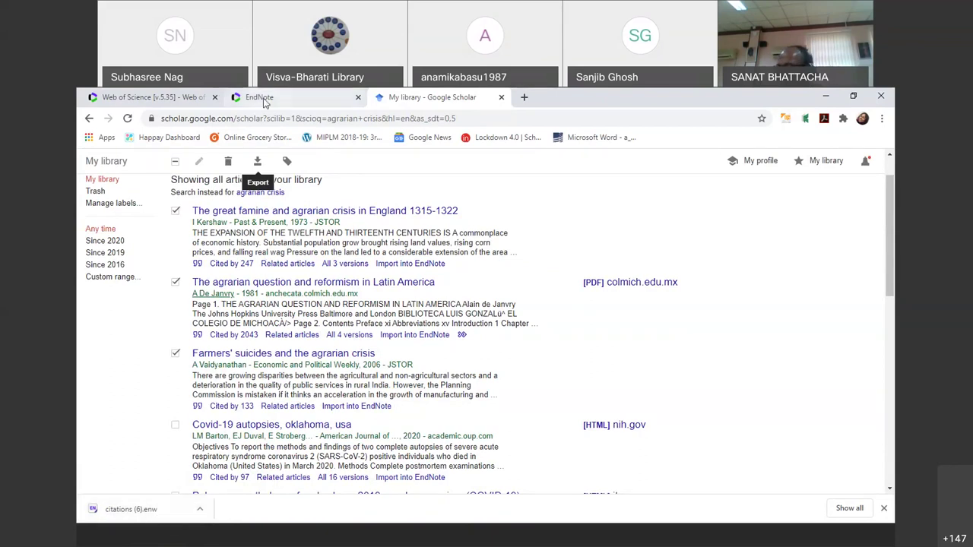
- Switch to EndNote, circle Collect in red and open its Import References page
click(262, 97)
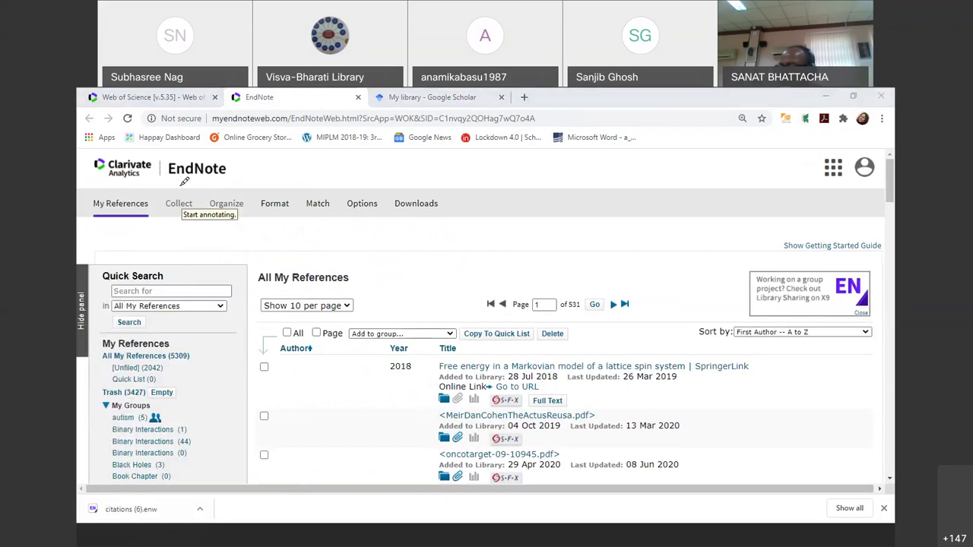
mouse_move(175, 184)
mouse_down()
mouse_move(197, 225)
mouse_move(204, 181)
mouse_move(183, 172)
mouse_move(174, 180)
mouse_up()
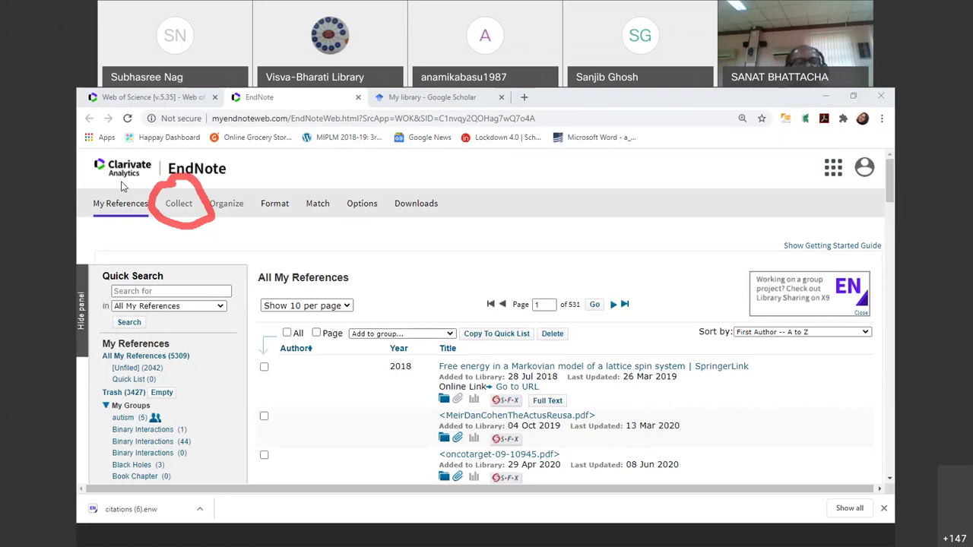
click(178, 203)
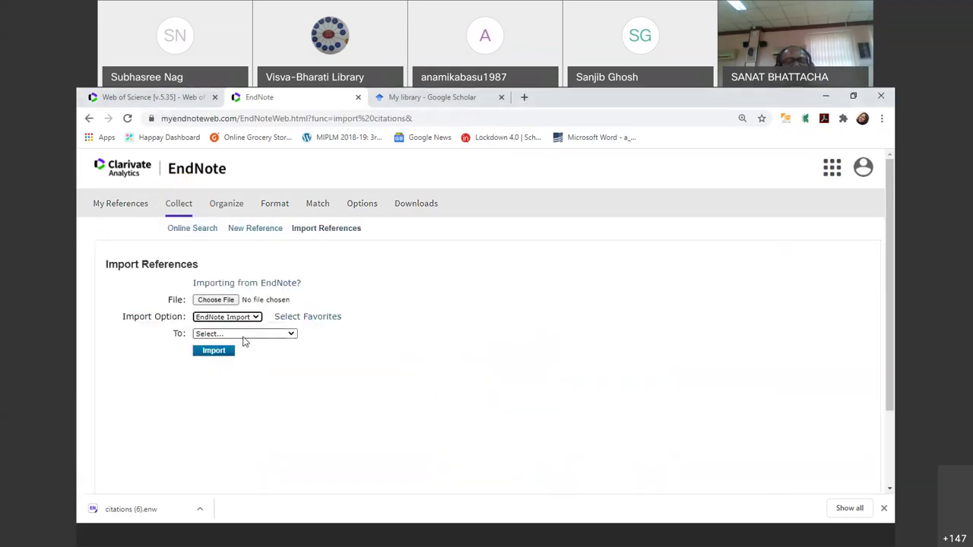
- Choose the citations (6) file from the Downloads folder as the file to import
click(228, 300)
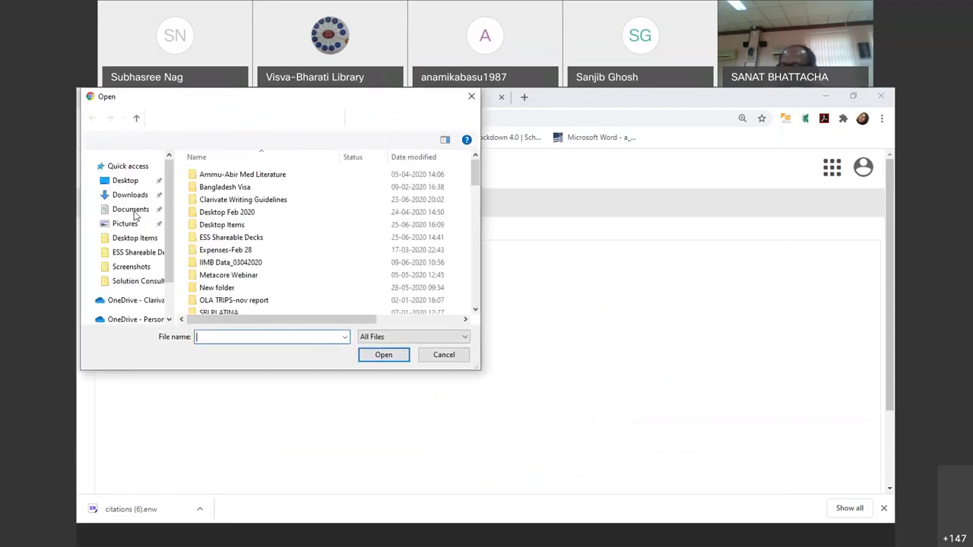
click(131, 197)
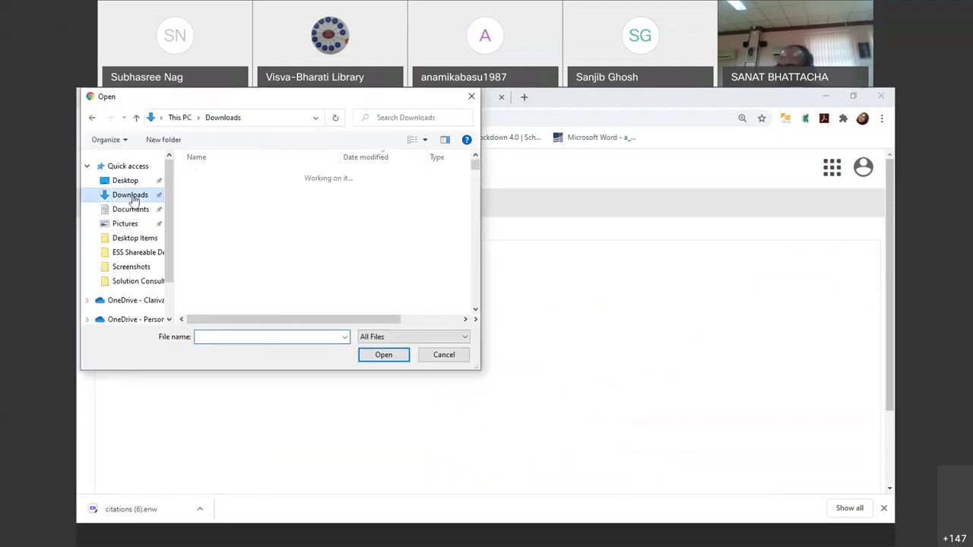
click(207, 195)
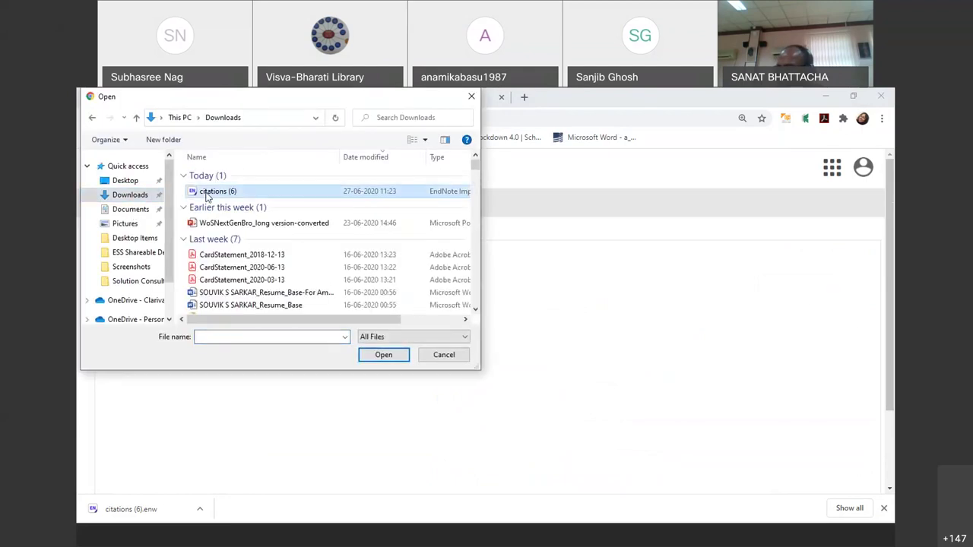
click(383, 354)
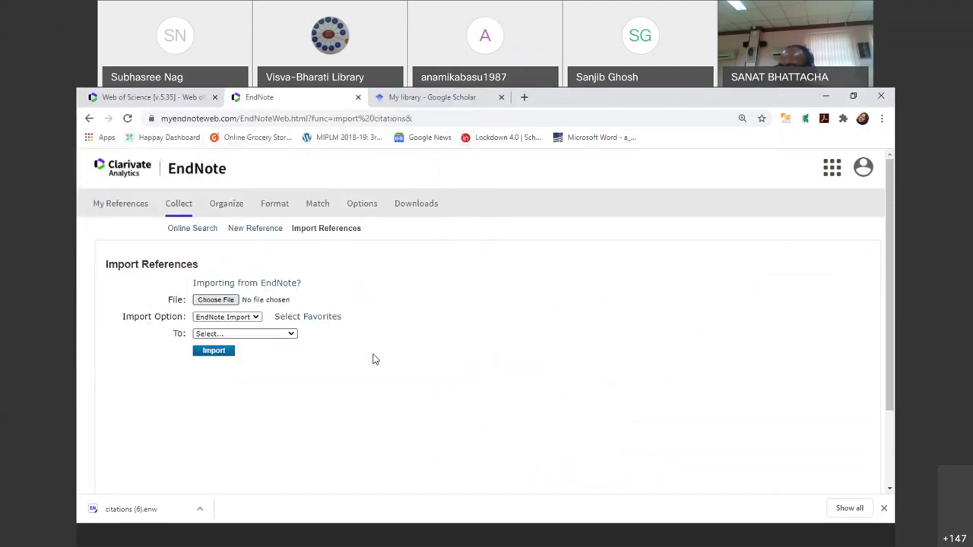
- Import the chosen citation file into [Unfiled] and highlight the import message
click(247, 336)
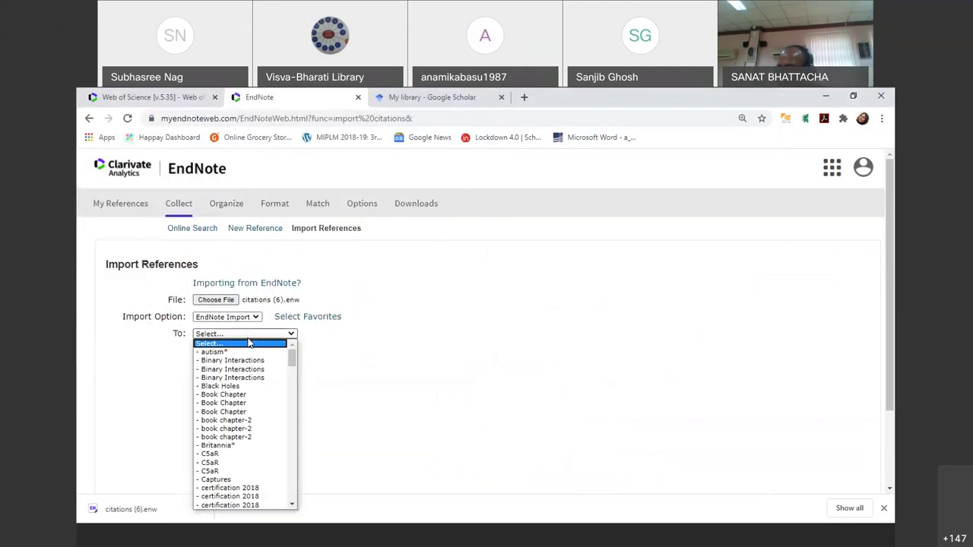
scroll(293, 425, down, 15)
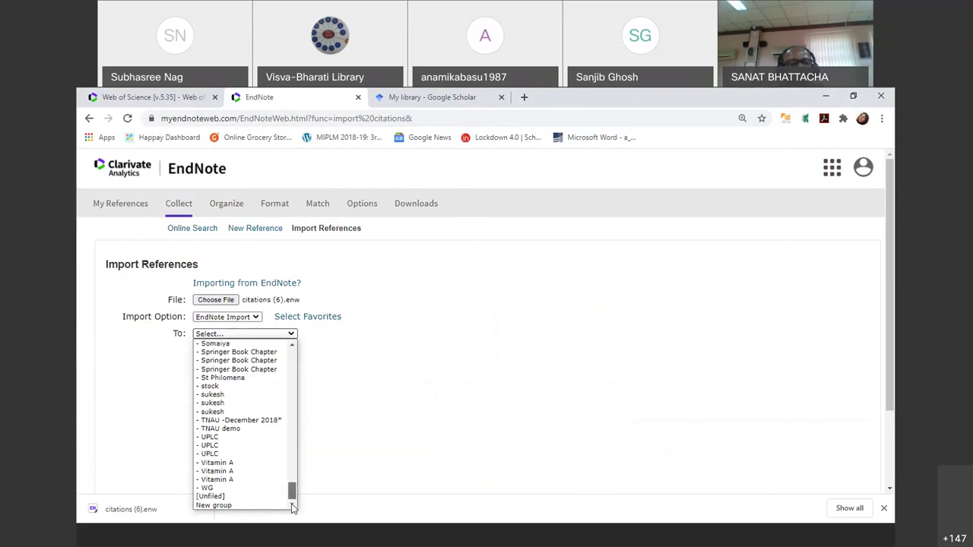
click(248, 498)
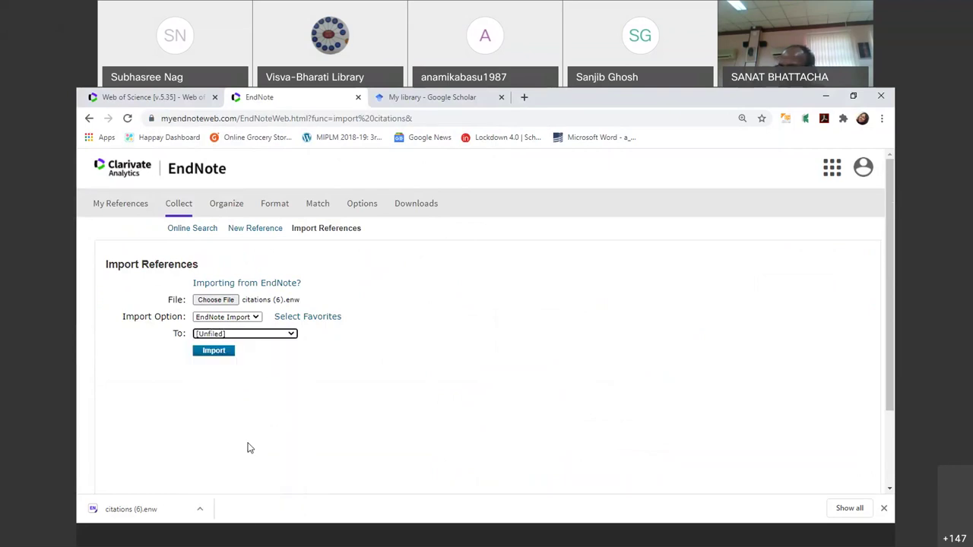
click(216, 352)
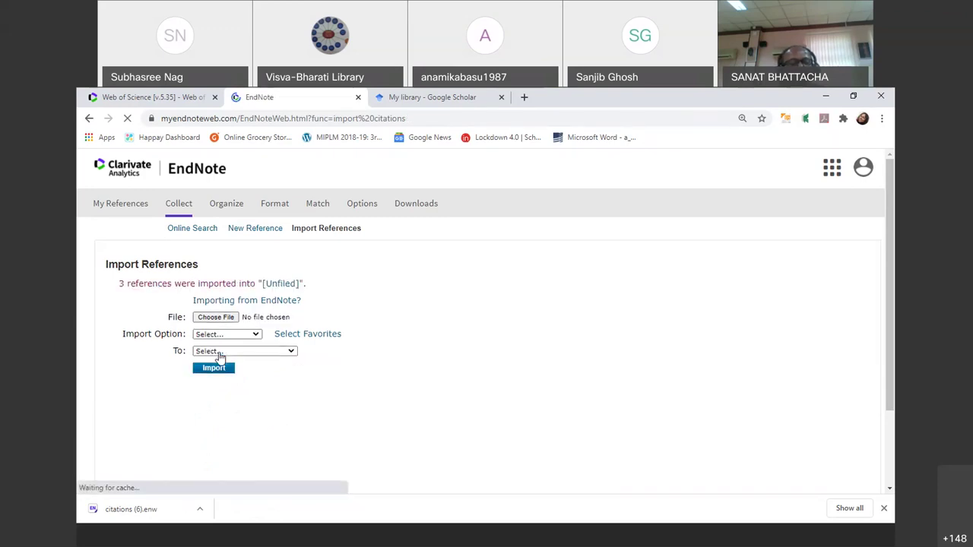
triple_click(241, 283)
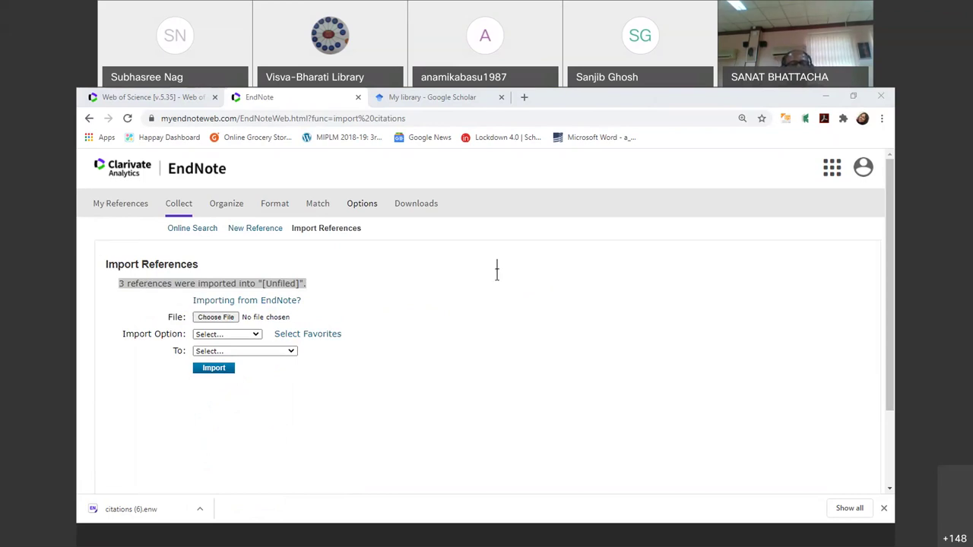
- Annotate the blank page area in red with "On Google Scholar, click in the star icon below each reference"
text(On Google Scholar)
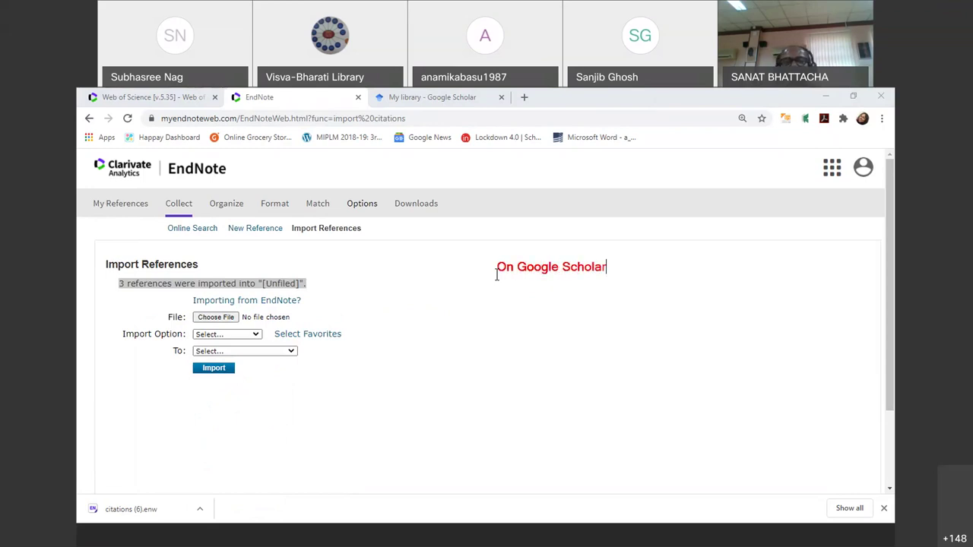
text(, click in the star icon below each reference)
key(Return)
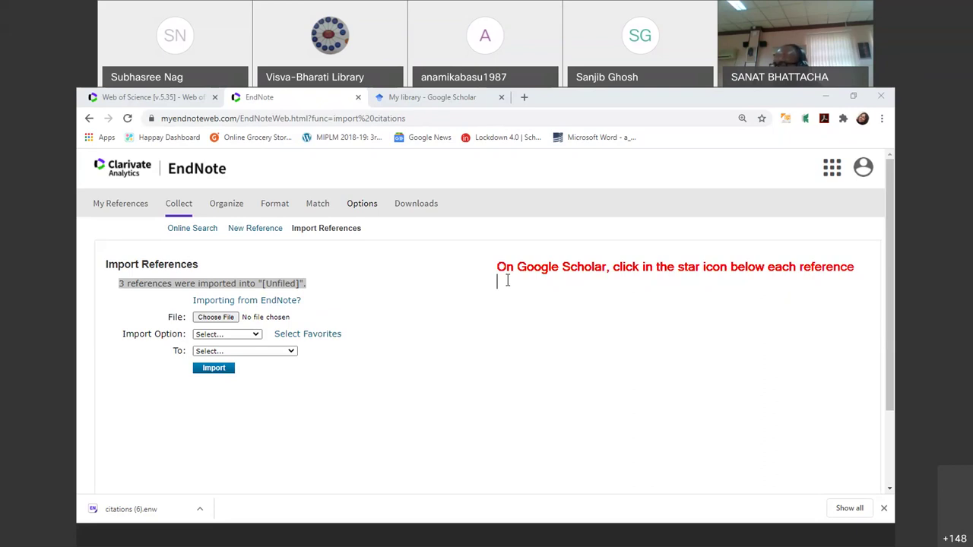
- Add the annotation lines "Go to my library" and "Select references you want t import", inserting the missing "o" after the "t"
text(Go to my library)
key(Return)
text(Select references you want t)
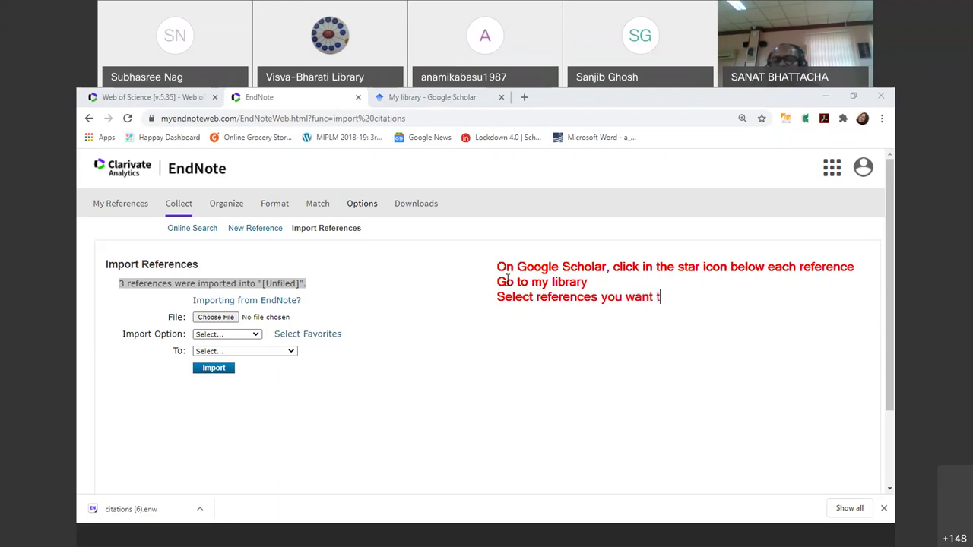
text( import)
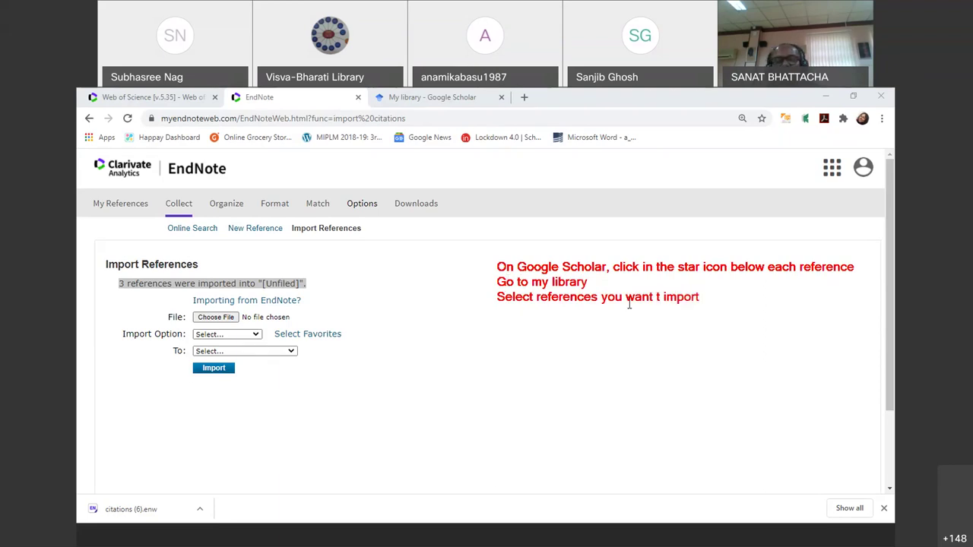
click(658, 297)
text(o)
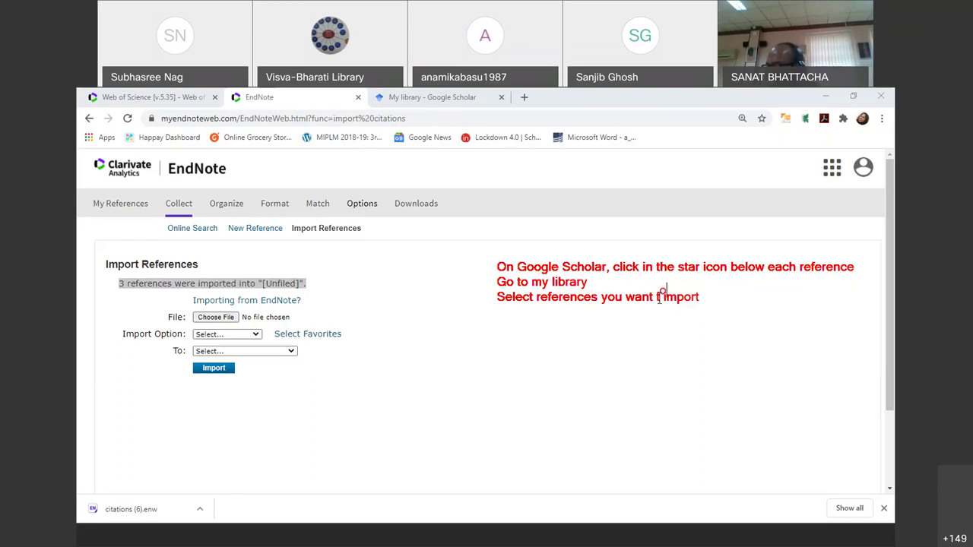
- Start a new red text annotation below the existing lines reading "Use the EXport button"
click(700, 297)
text(Use)
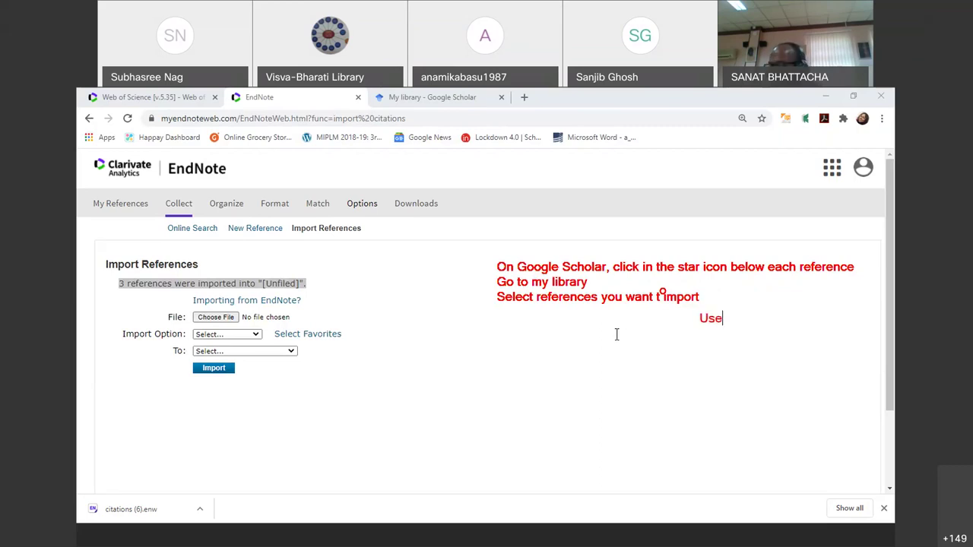
text( the E)
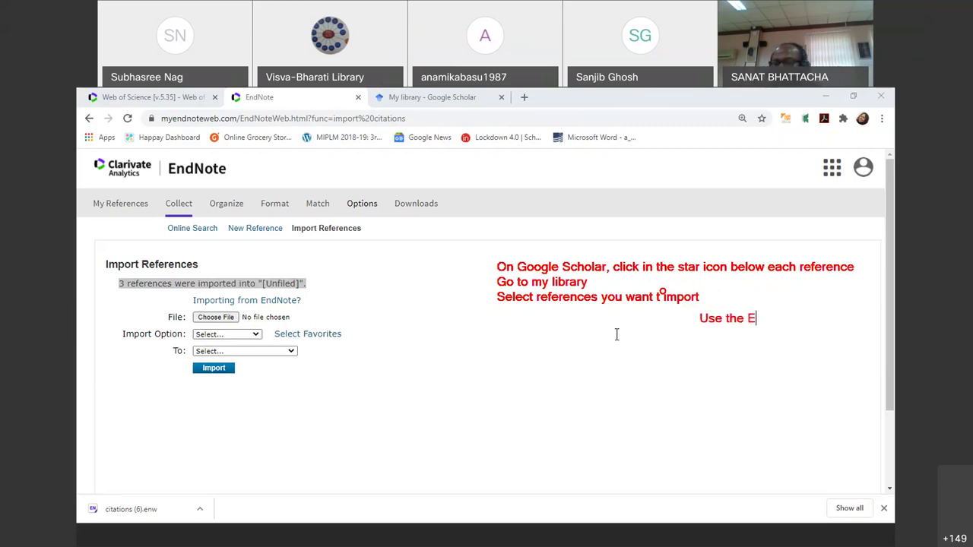
text(Xport b)
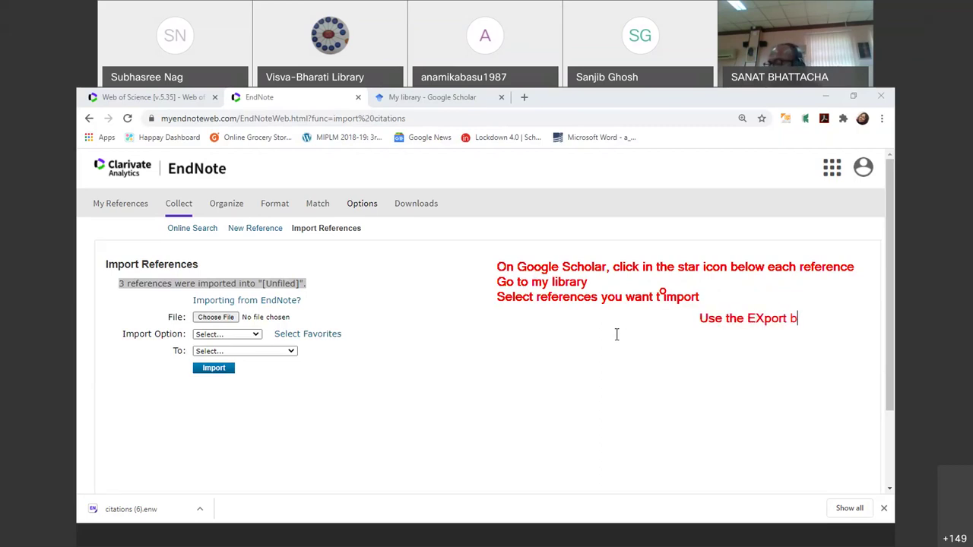
text(utton)
key(Return)
- Add the line "On EndNote go to tab Collect" beneath the export instruction
text(O)
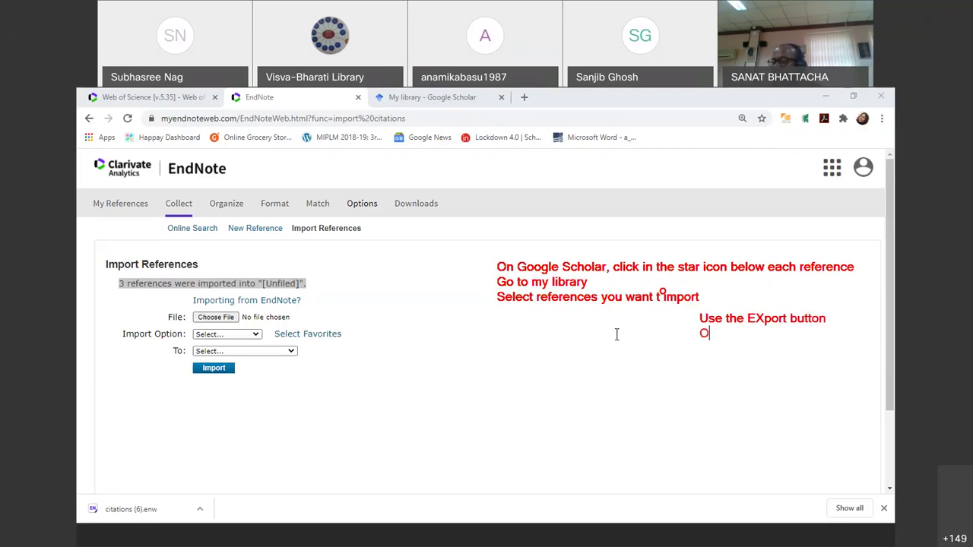
text(n EndNo)
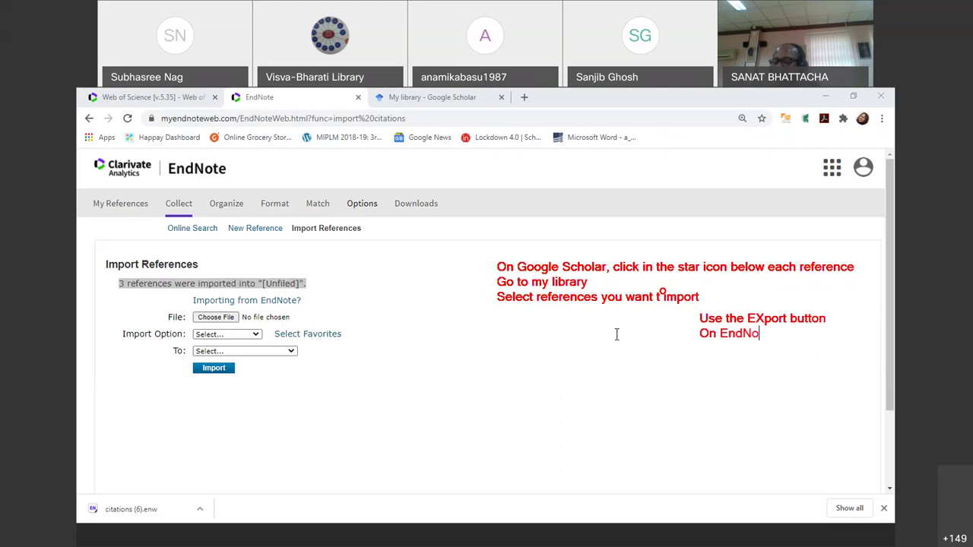
text(te go t)
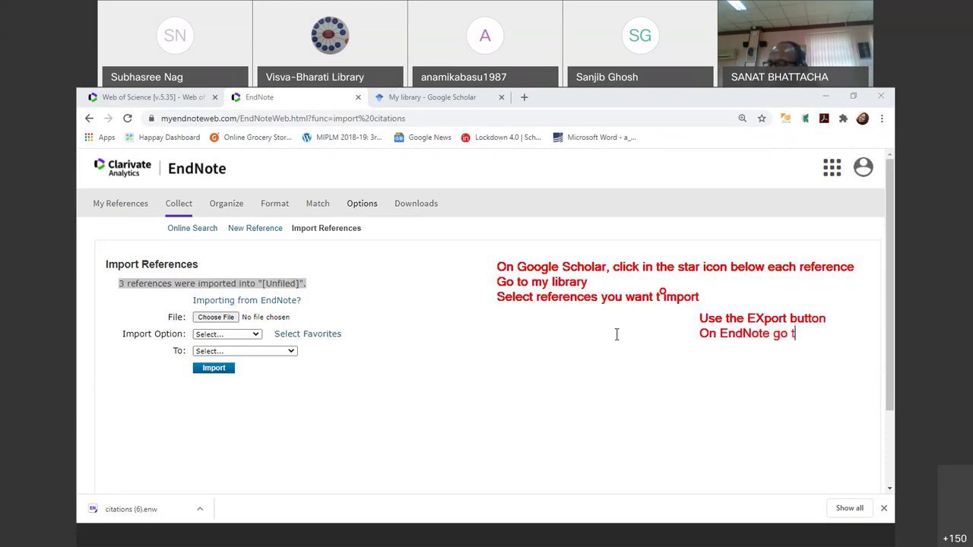
text(o tab)
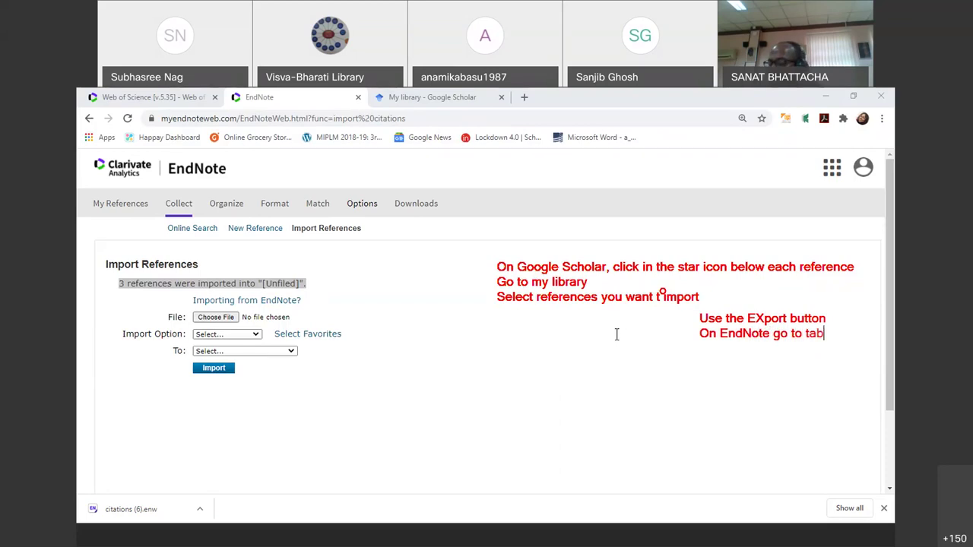
text( Collect)
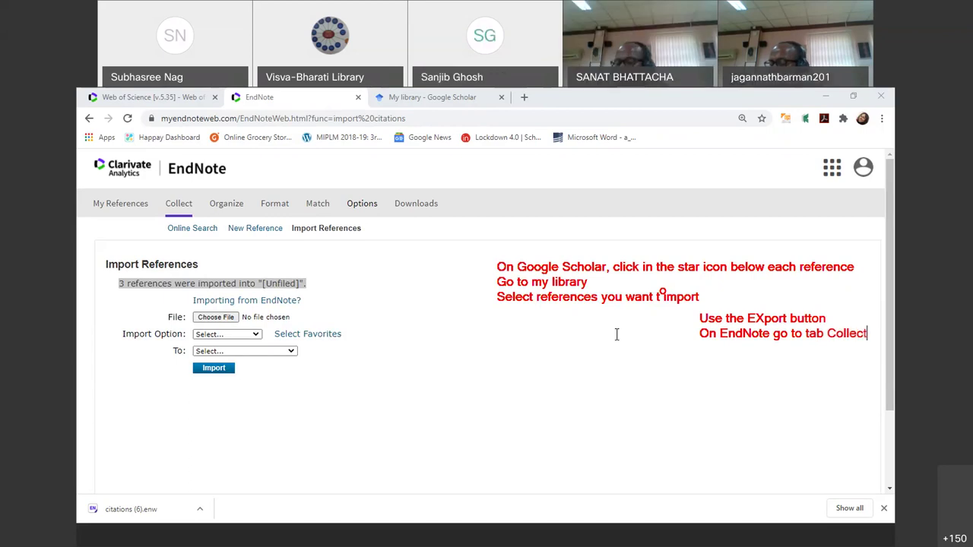
key(Return)
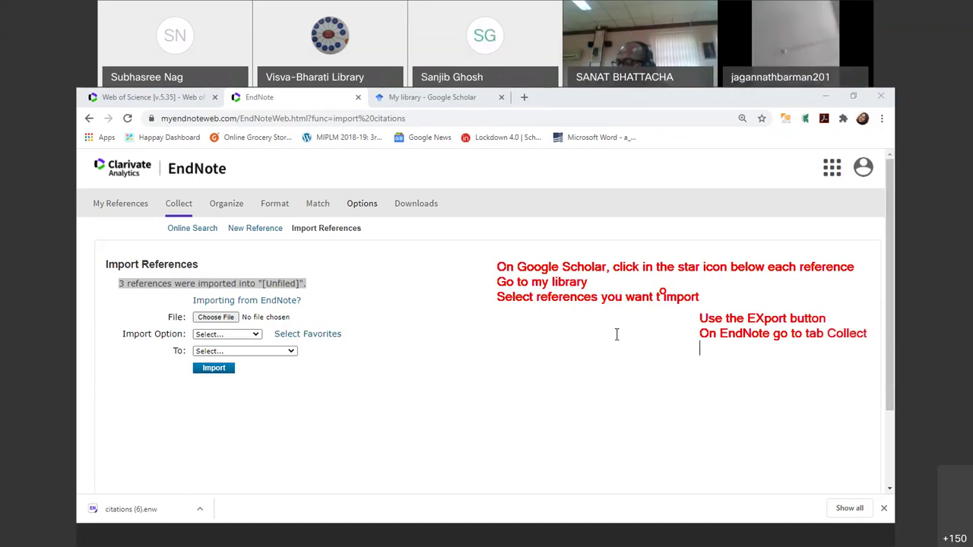
- Add the line "Import REferences-Select Import o" under the Collect instruction and leave a blank line below it
text(Impor)
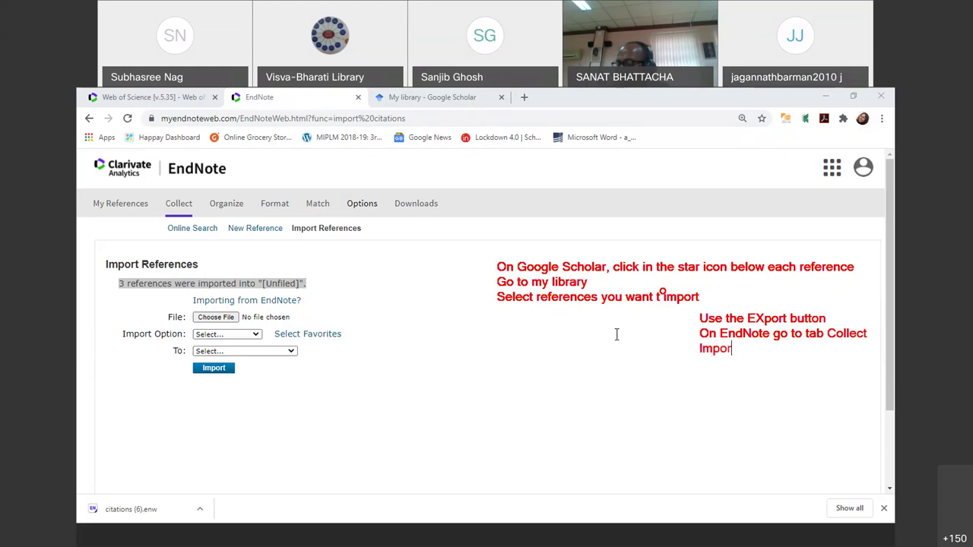
text(t REfere)
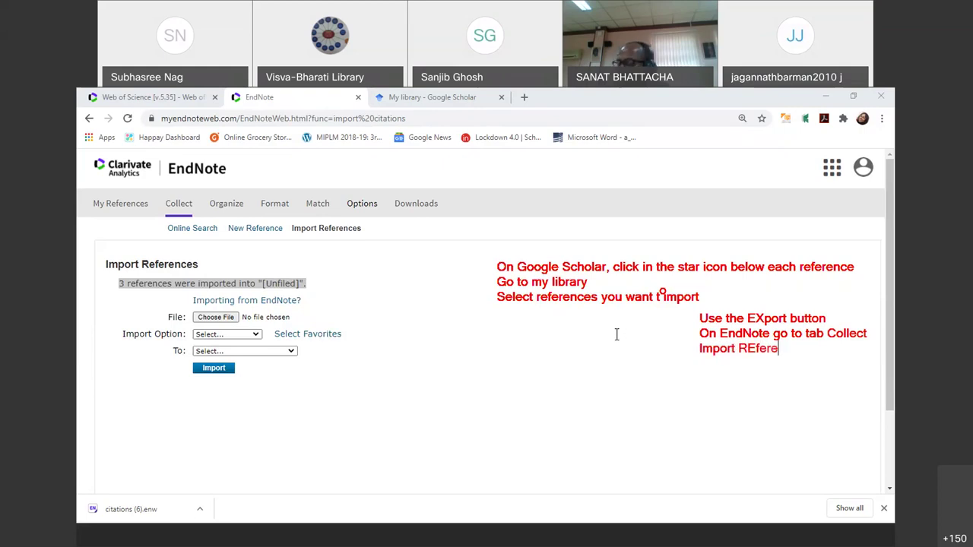
text(nces)
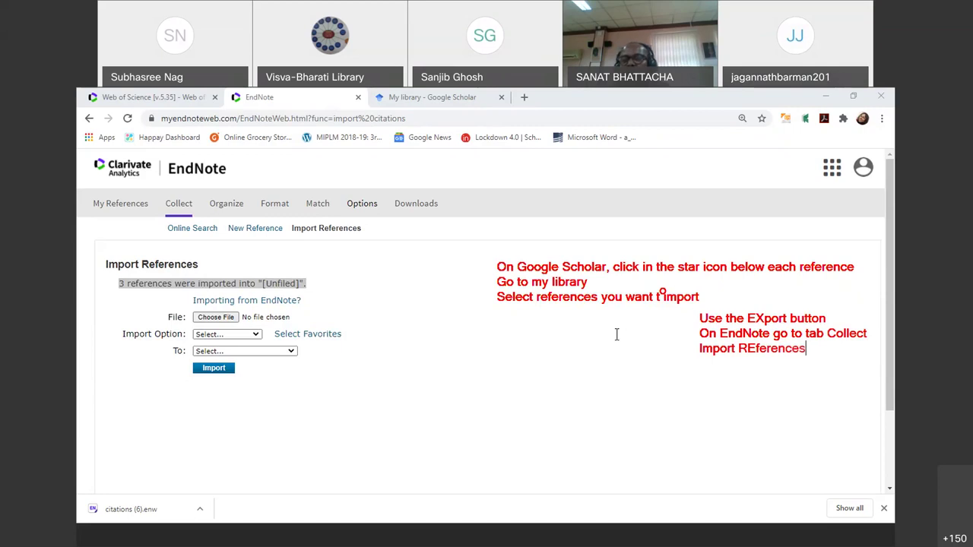
text(-Select )
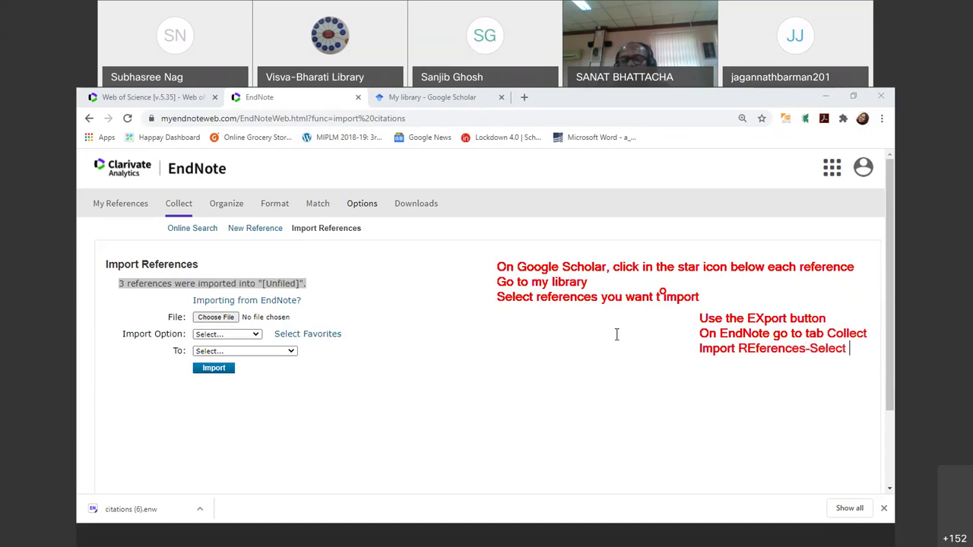
text(Import o)
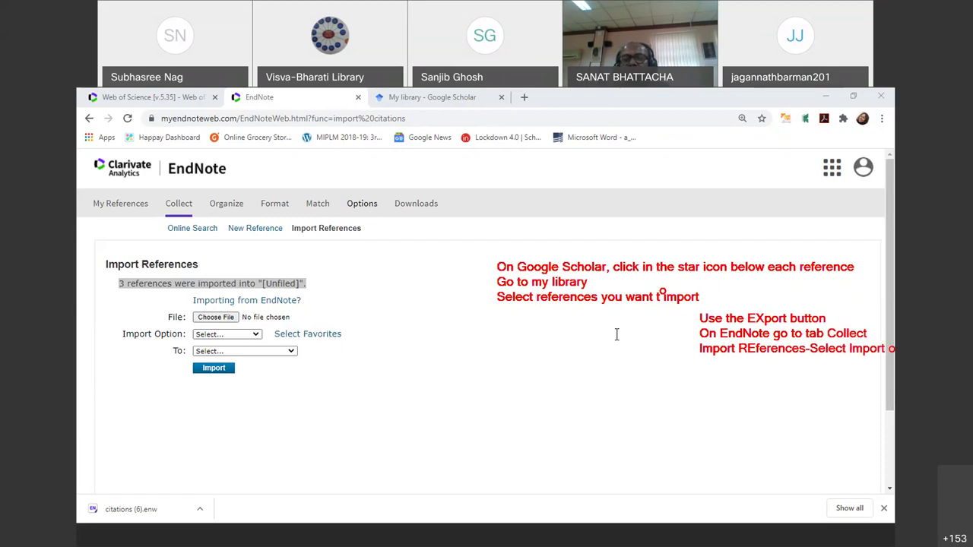
key(Return)
key(Return)
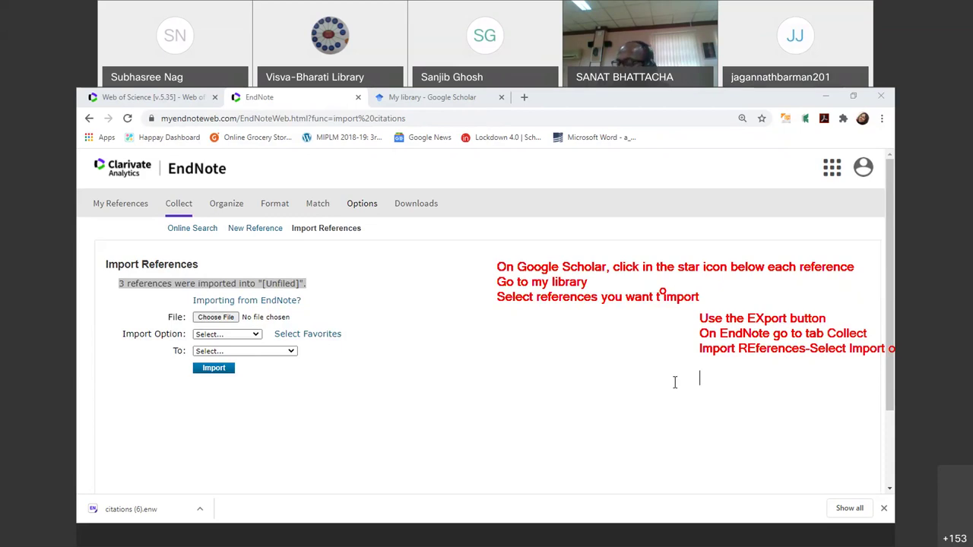
- Add the annotation line "EndNote Import" below the blank line, and clear all annotations from the screen
text(EndNote )
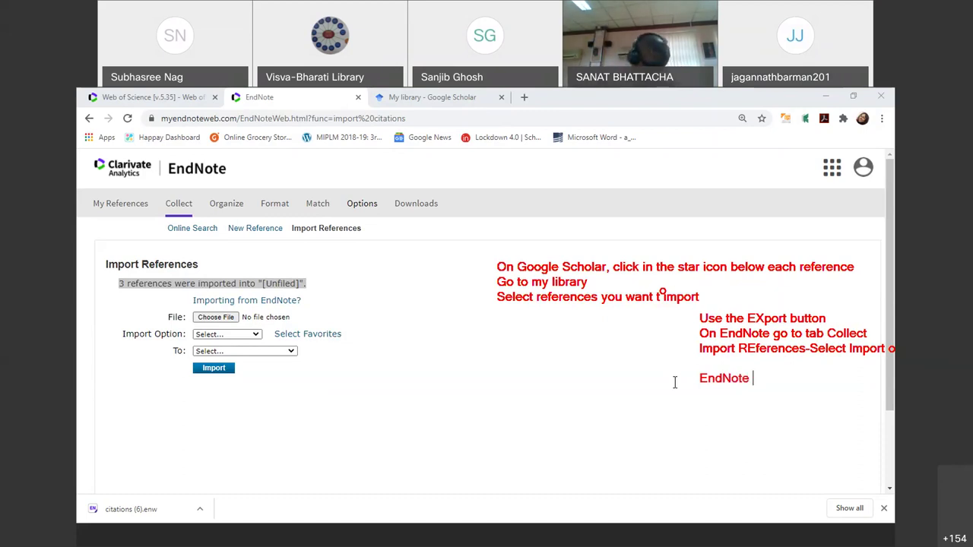
text(Import)
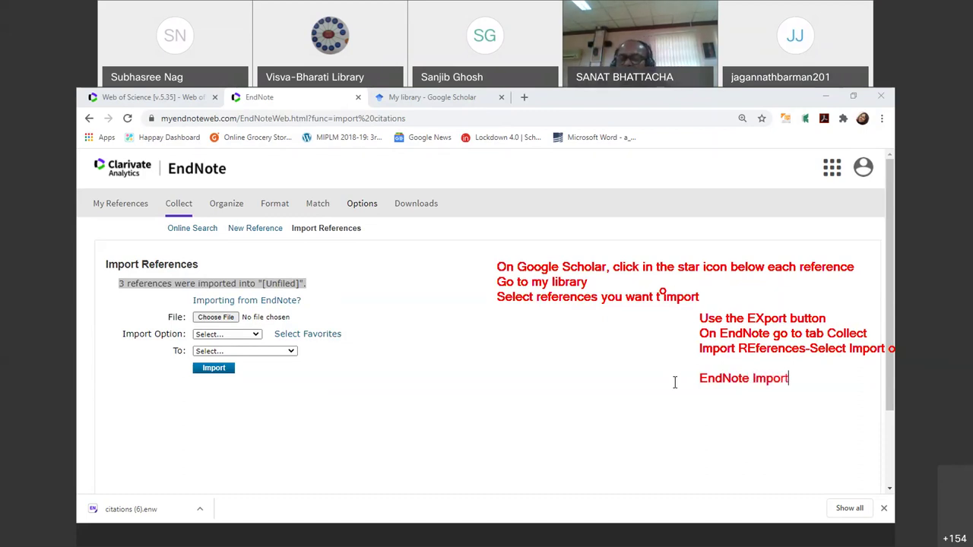
key(Return)
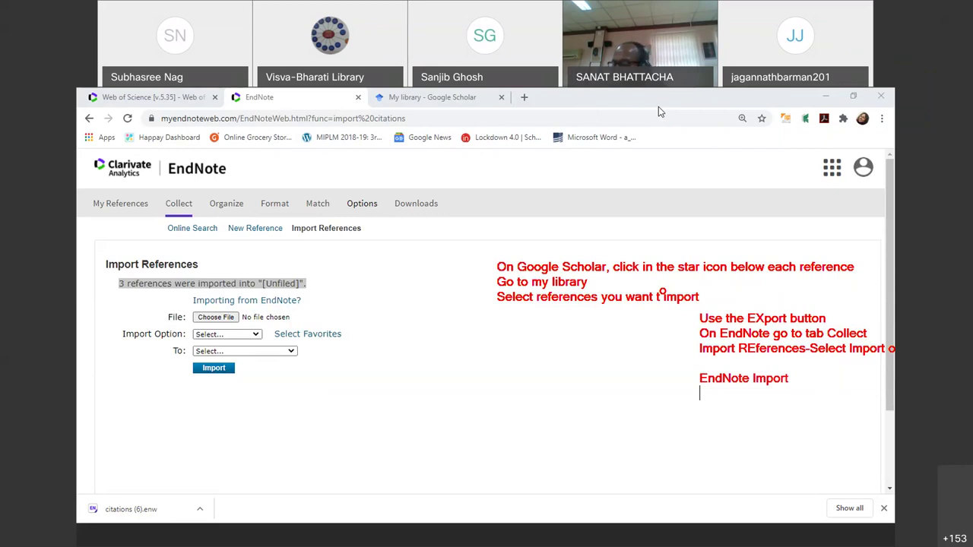
key(Escape)
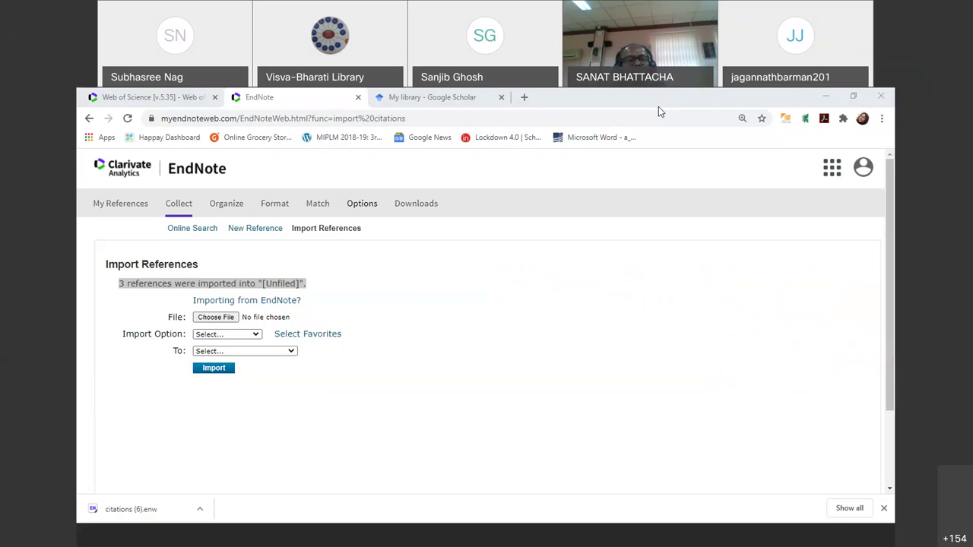
- Open the PubMed search results for "covid 19" in a new browser window
click(586, 100)
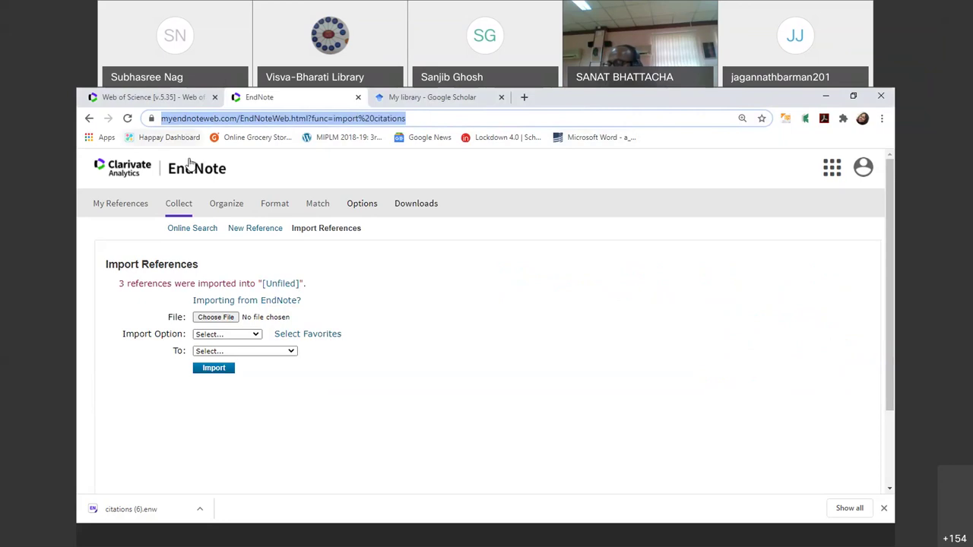
key(ctrl+n)
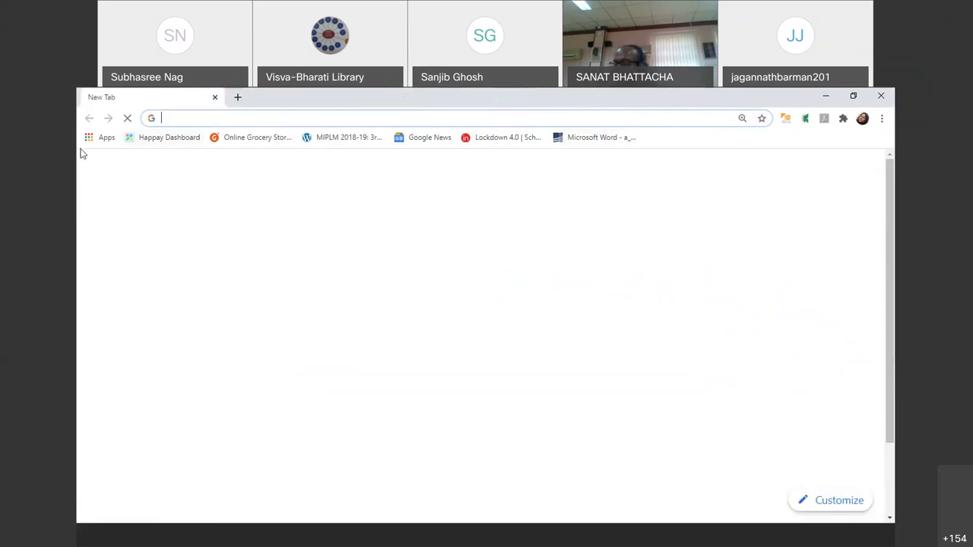
text(pubmed.ncbi.nlm.nih.gov/?term=covid+19)
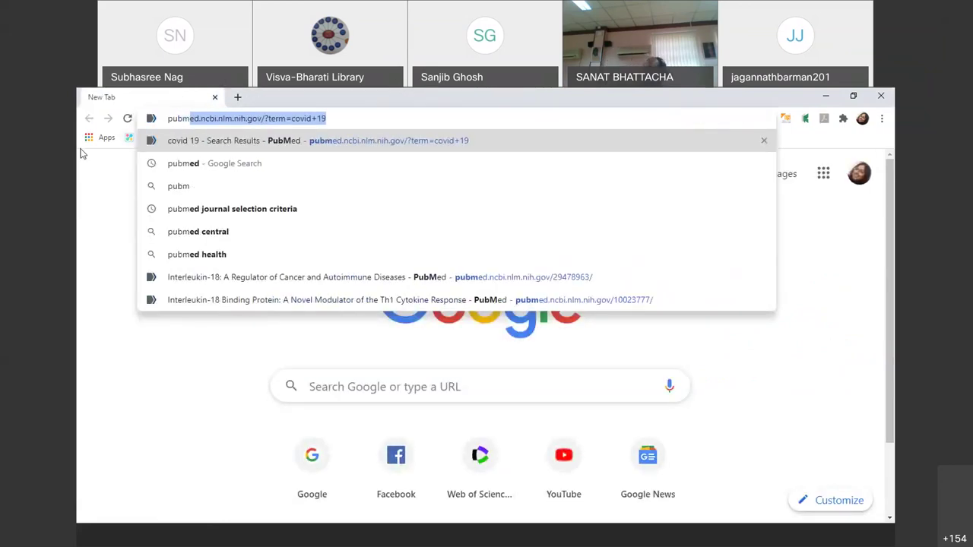
key(Return)
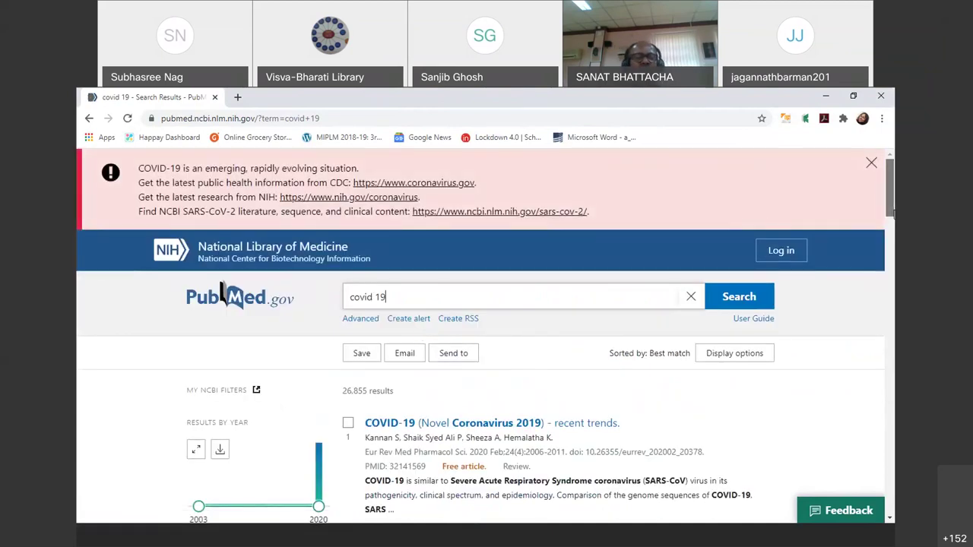
- Select the first two PubMed results and export them as a citation manager file
scroll(457, 200, down, 2)
click(454, 202)
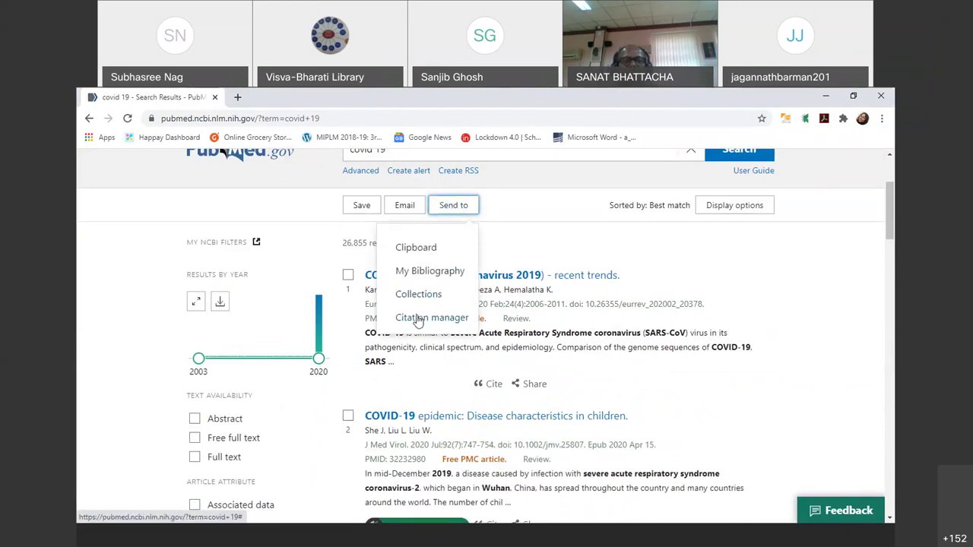
click(348, 275)
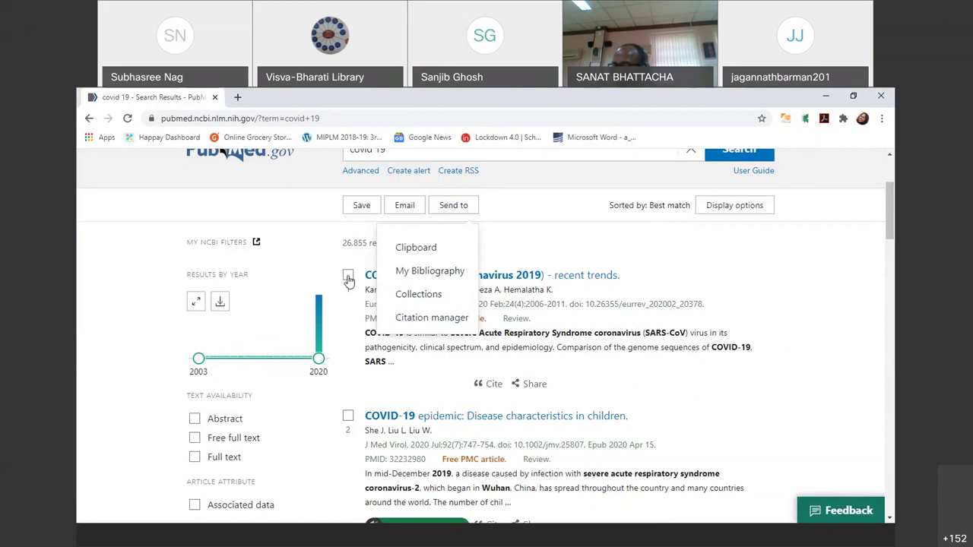
click(348, 416)
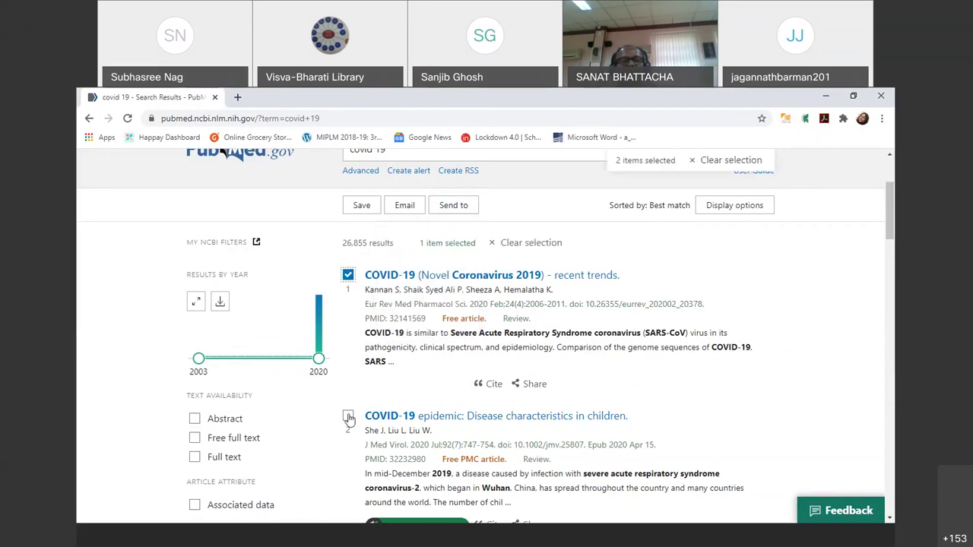
click(449, 206)
click(432, 317)
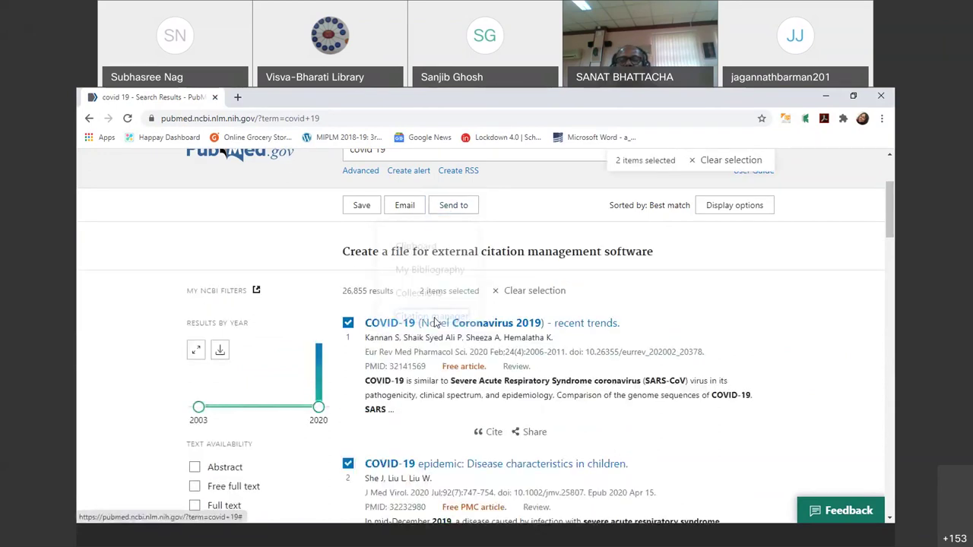
click(413, 334)
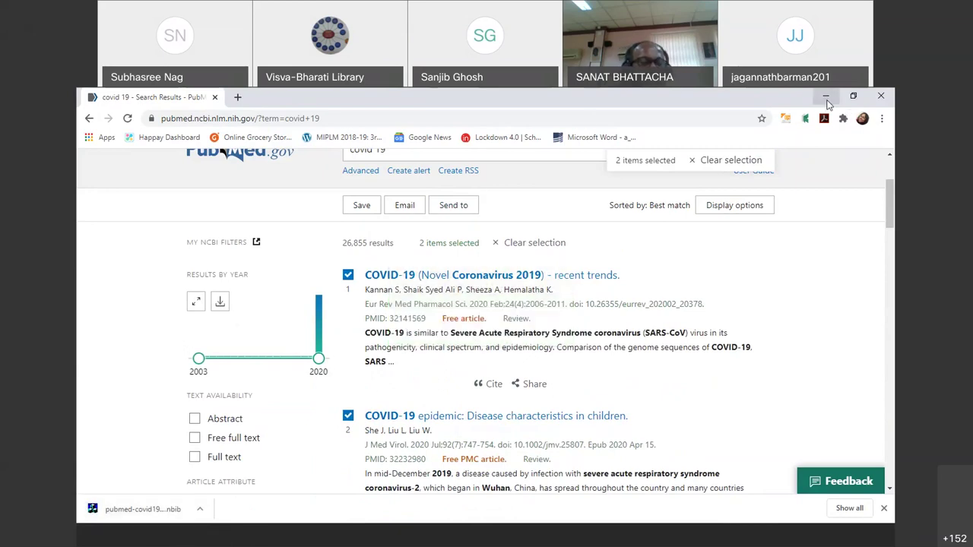
- Return to EndNote's reference import page and choose the downloaded file pubmed-covid19-set (4) as the file to import
click(826, 97)
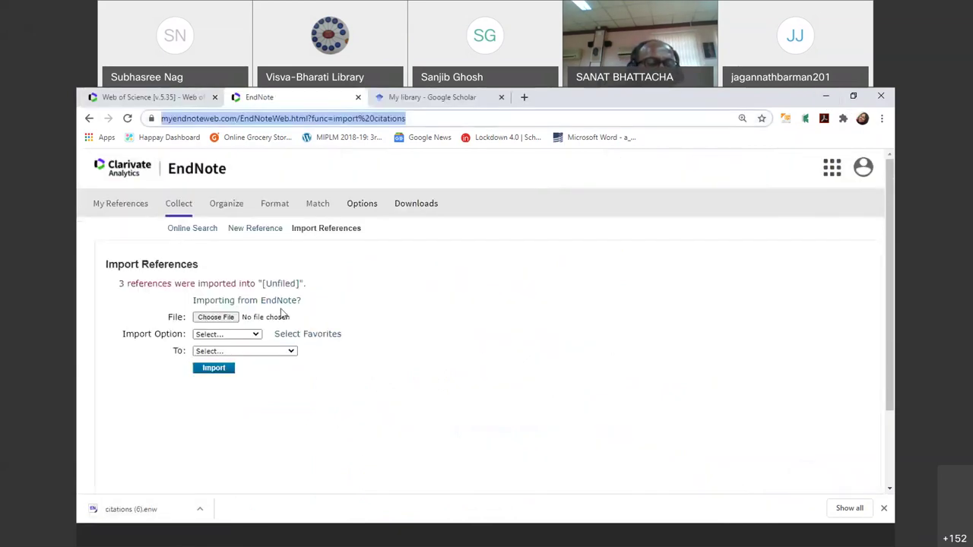
click(235, 319)
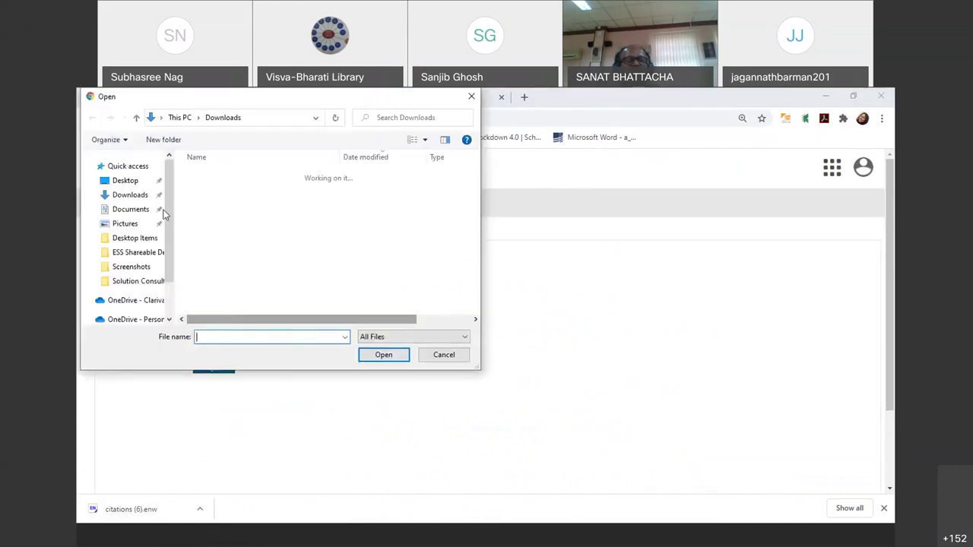
click(222, 195)
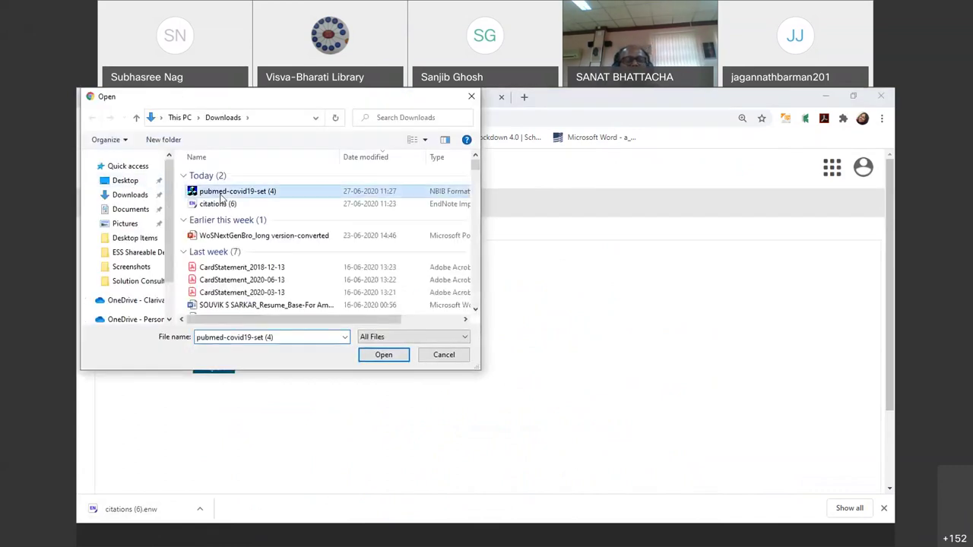
click(388, 361)
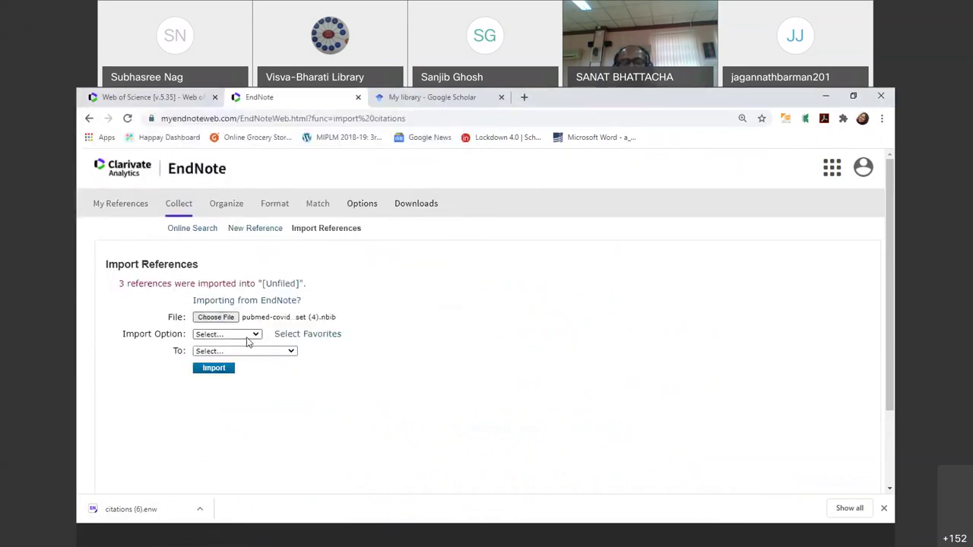
- Import the chosen file with the PubMed (NLM) import option into [Unfiled], and highlight the import result line
click(244, 335)
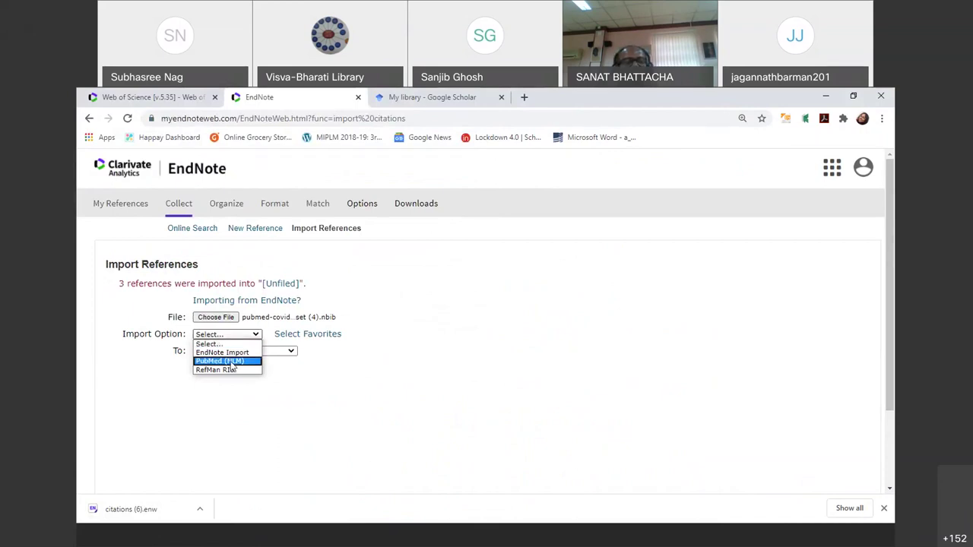
click(231, 362)
click(232, 354)
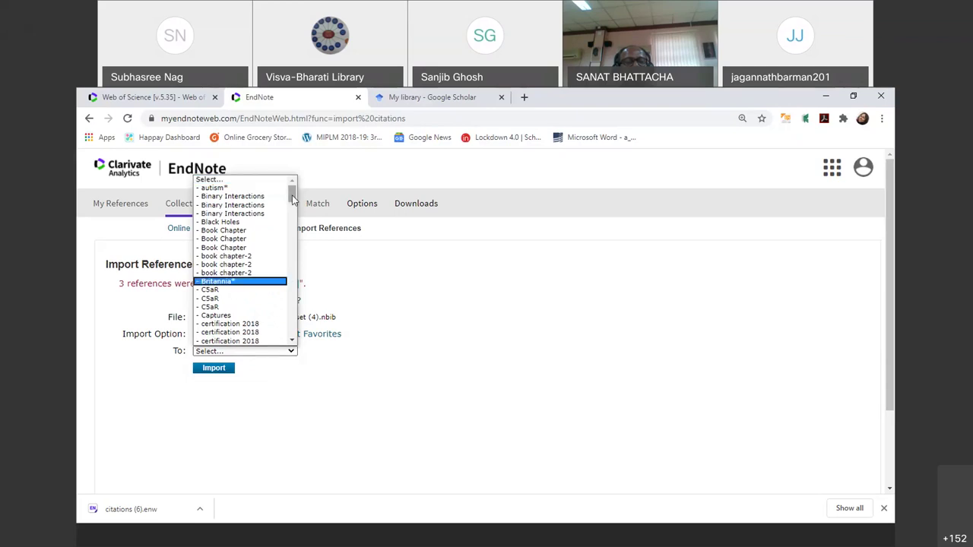
drag(292, 200, 293, 323)
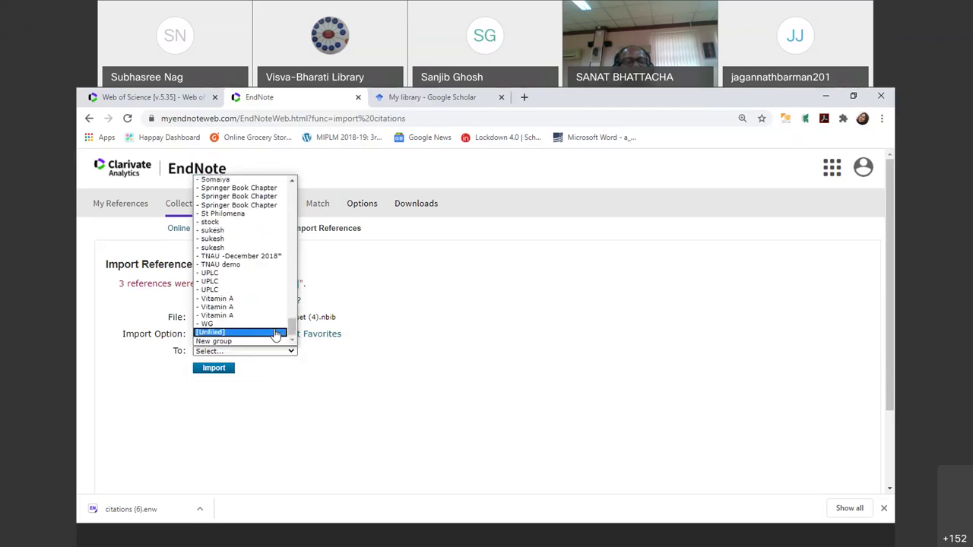
click(276, 333)
click(224, 371)
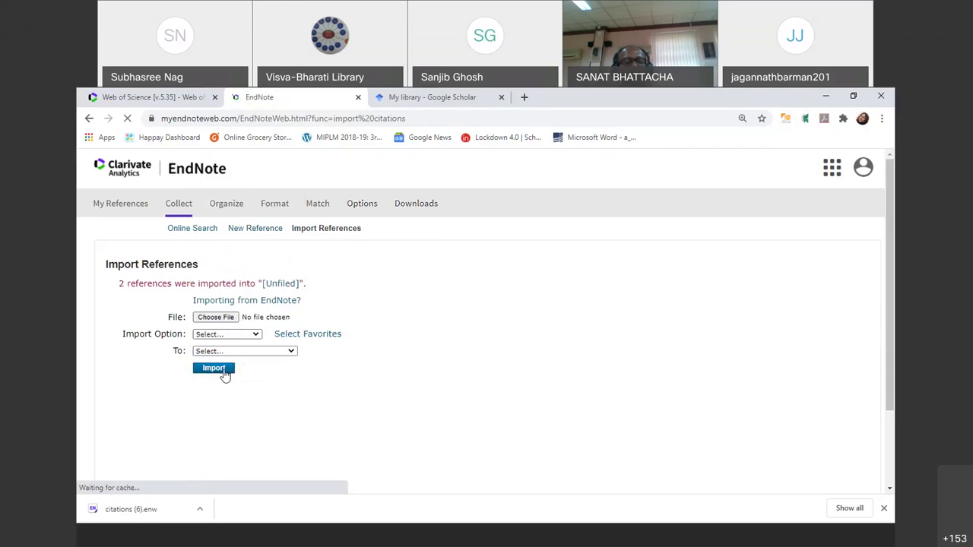
drag(111, 281, 330, 278)
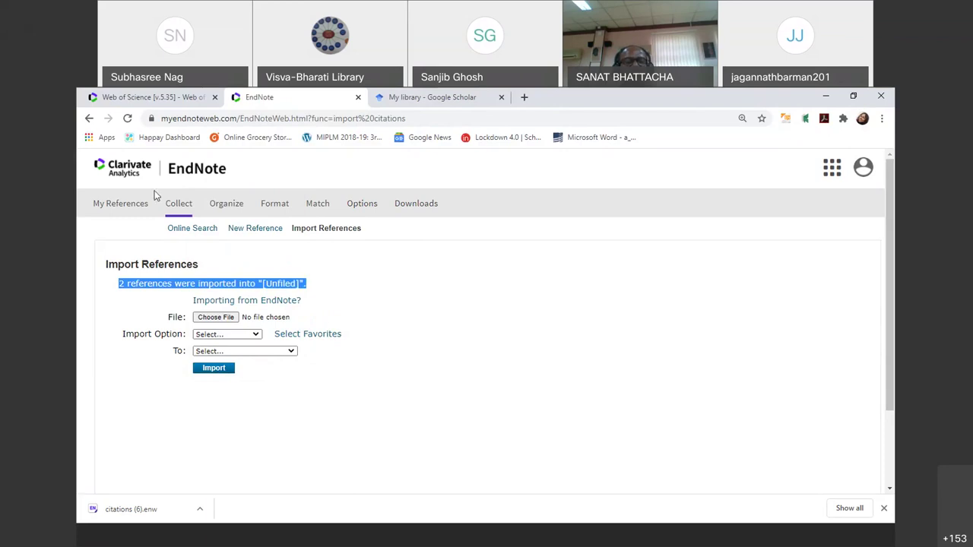
- In All My References, select "FLUCTUATIONS IN CYG X-1", the "Wild-type p53" article and <TP_2019_2_scc_636_653_.pdf>
click(115, 210)
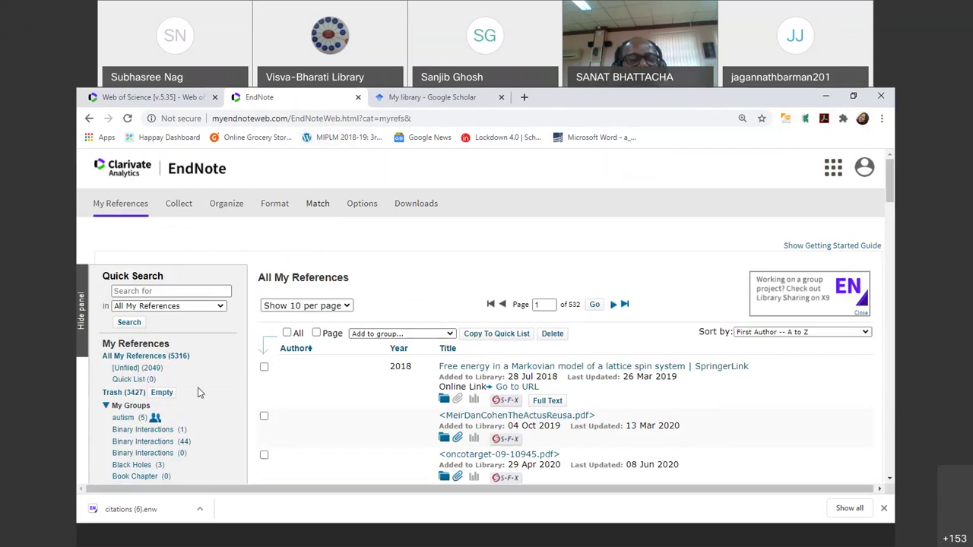
drag(894, 176, 893, 224)
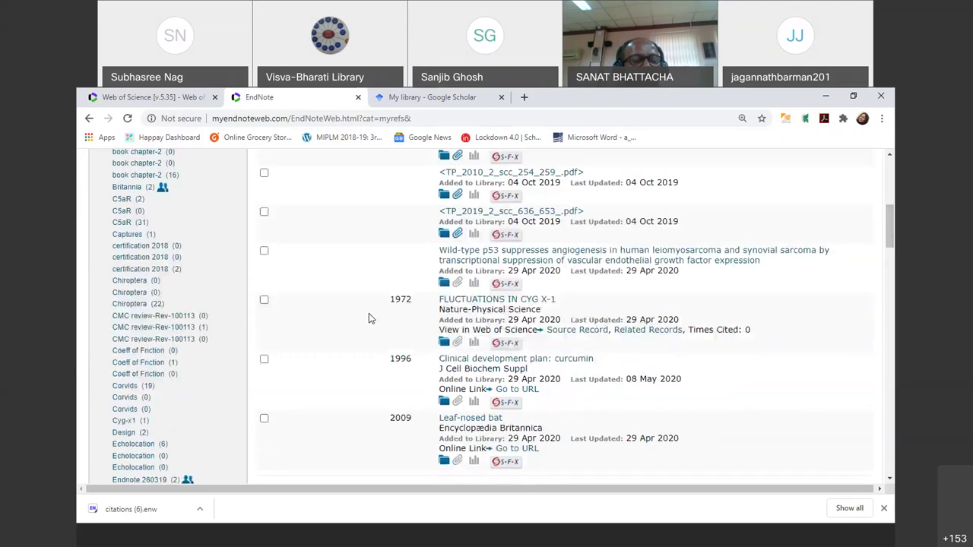
click(264, 301)
click(263, 251)
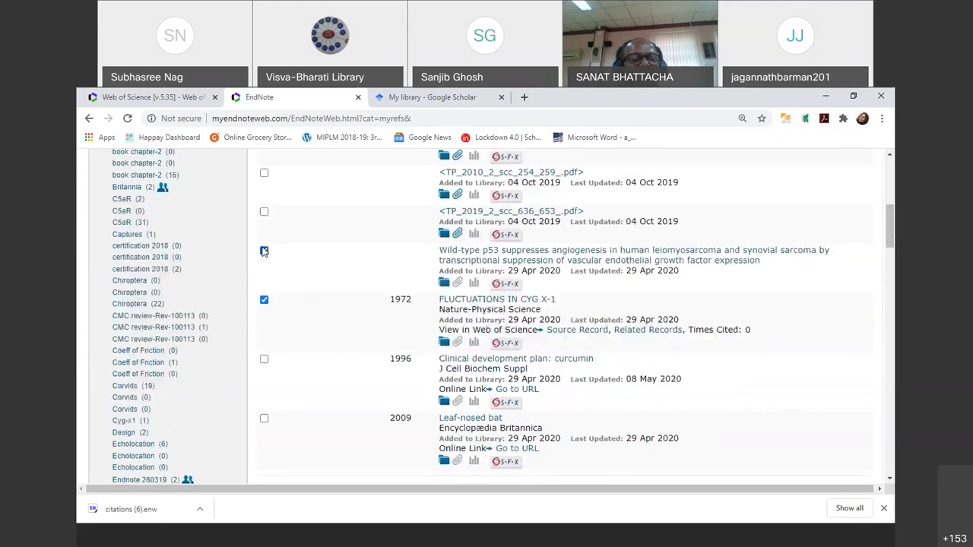
click(264, 213)
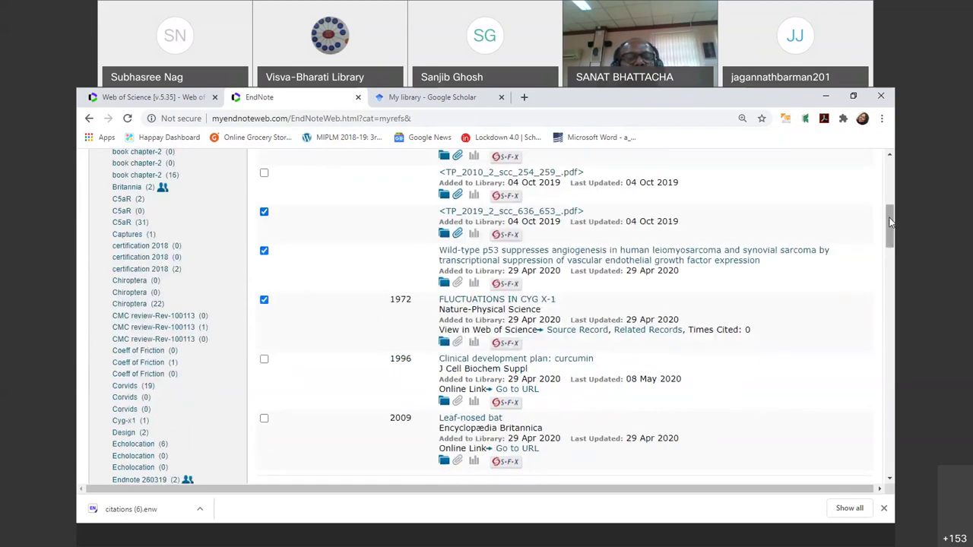
- Add the selected references to a new group named "visva bharati demo"
drag(890, 225, 886, 164)
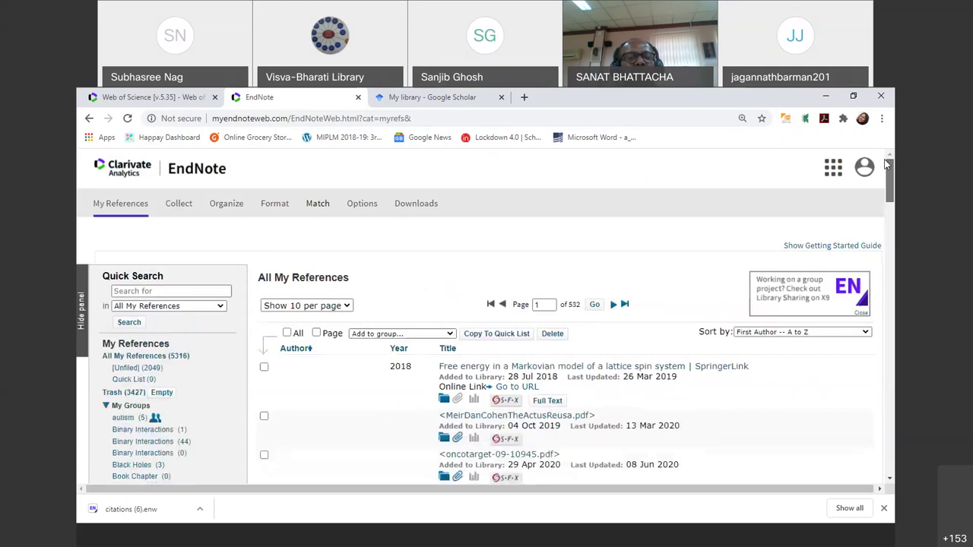
click(438, 334)
drag(451, 357, 454, 502)
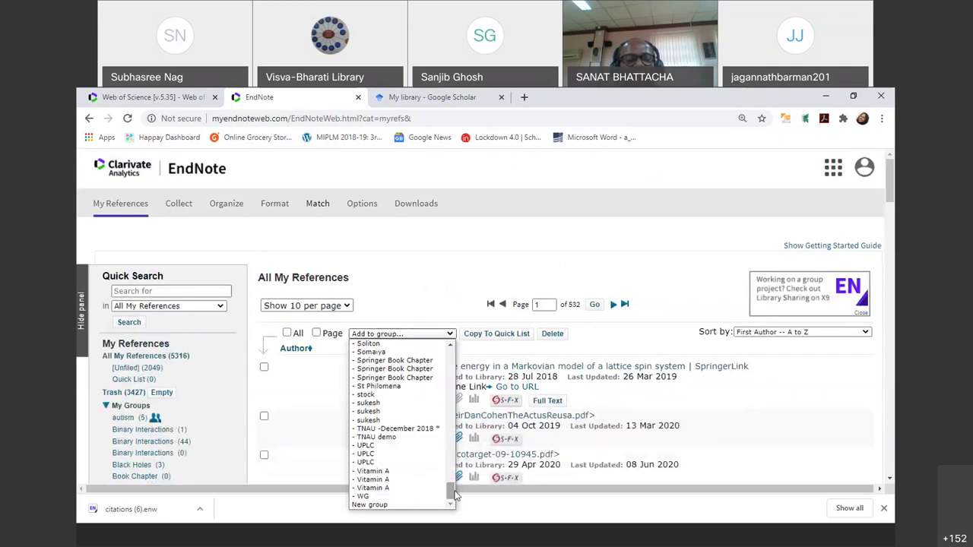
click(395, 506)
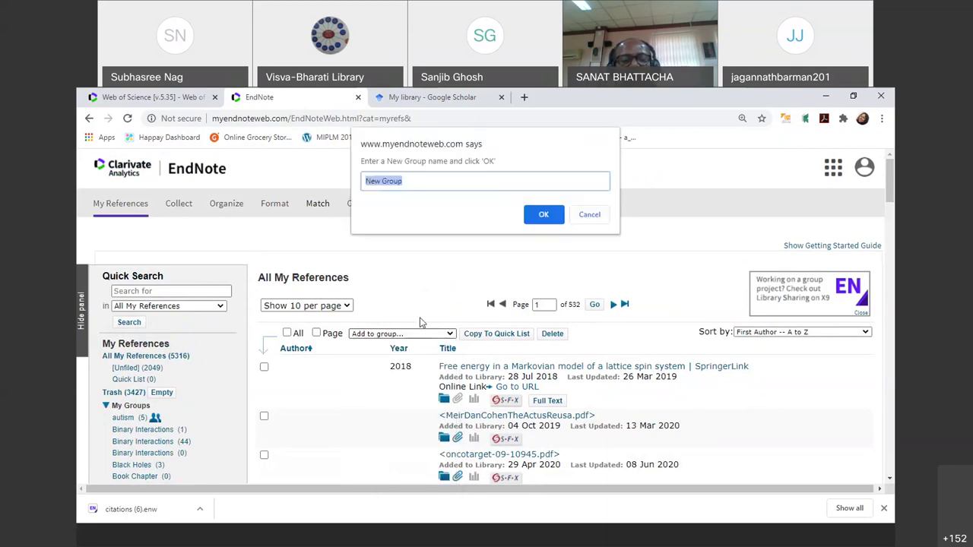
text(visva bha)
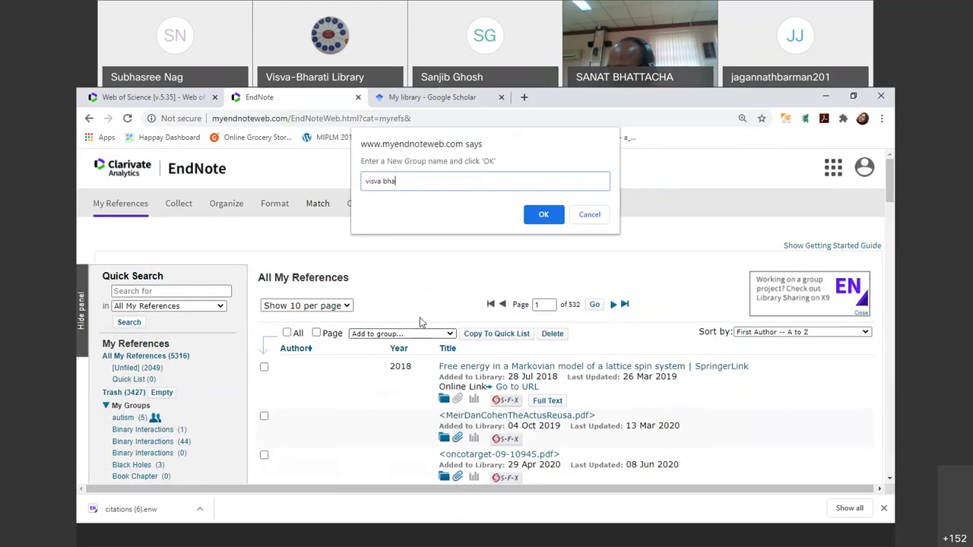
text(ra)
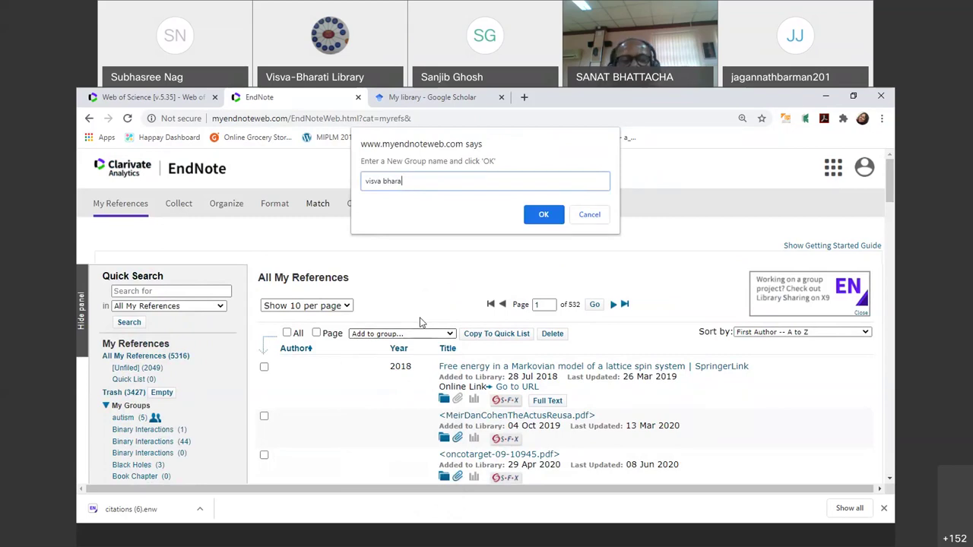
text(ti demo)
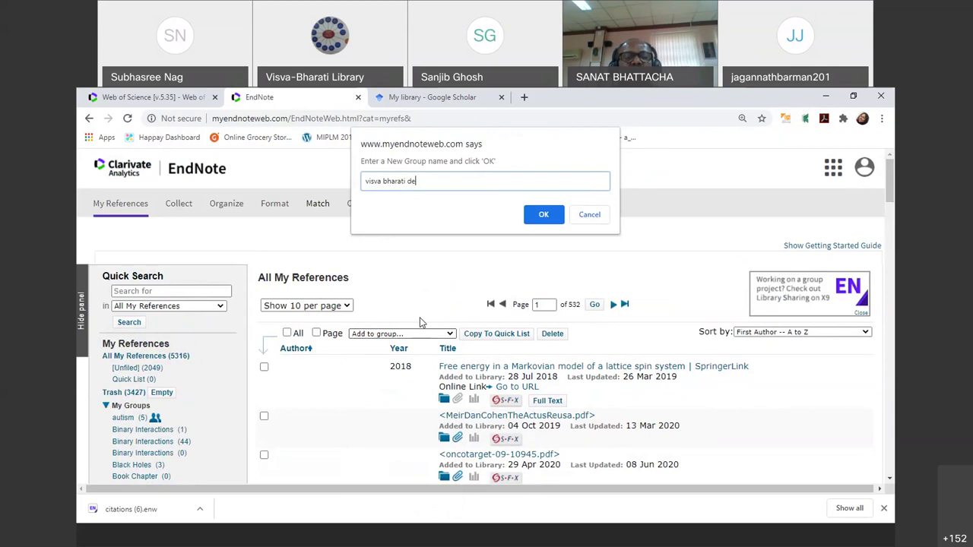
click(544, 215)
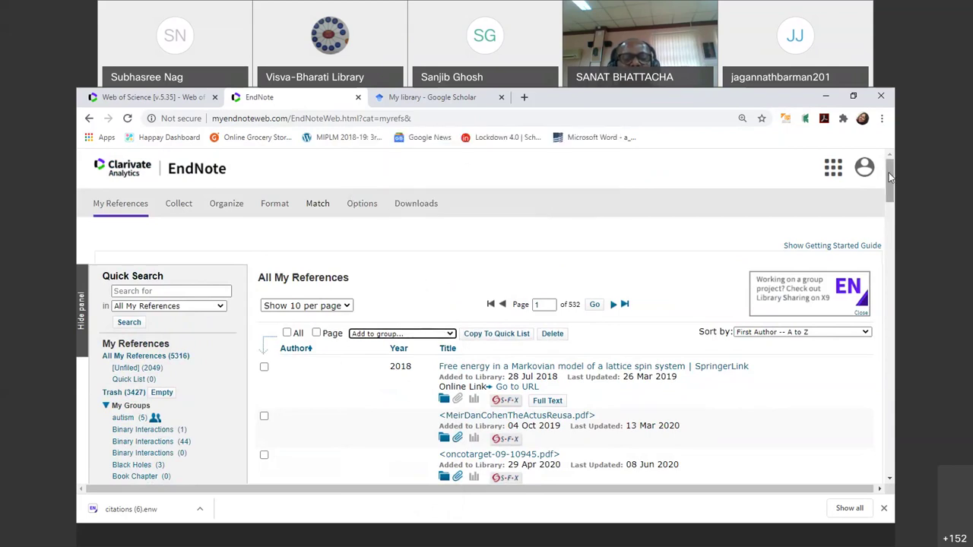
- Open the "visva bharati demo" group and review the references it contains
drag(891, 176, 872, 449)
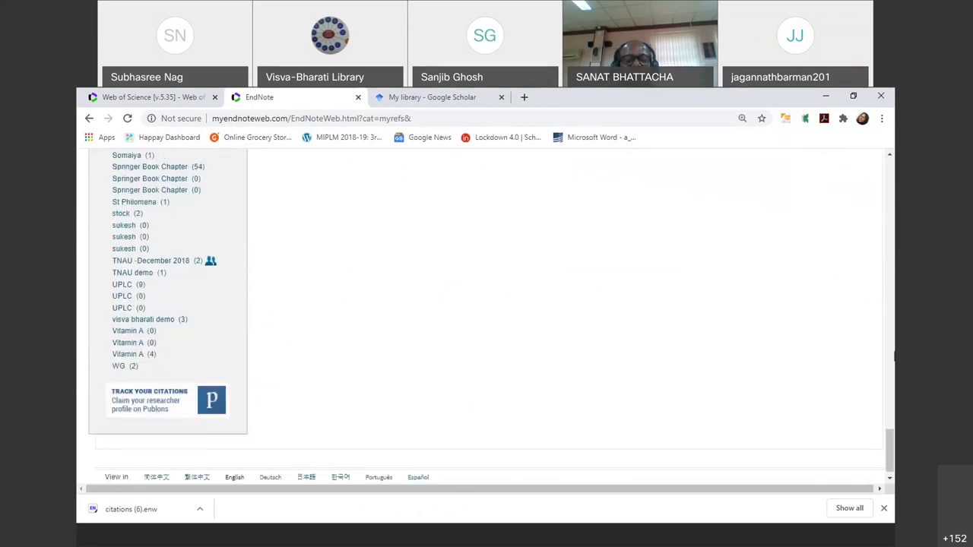
click(181, 325)
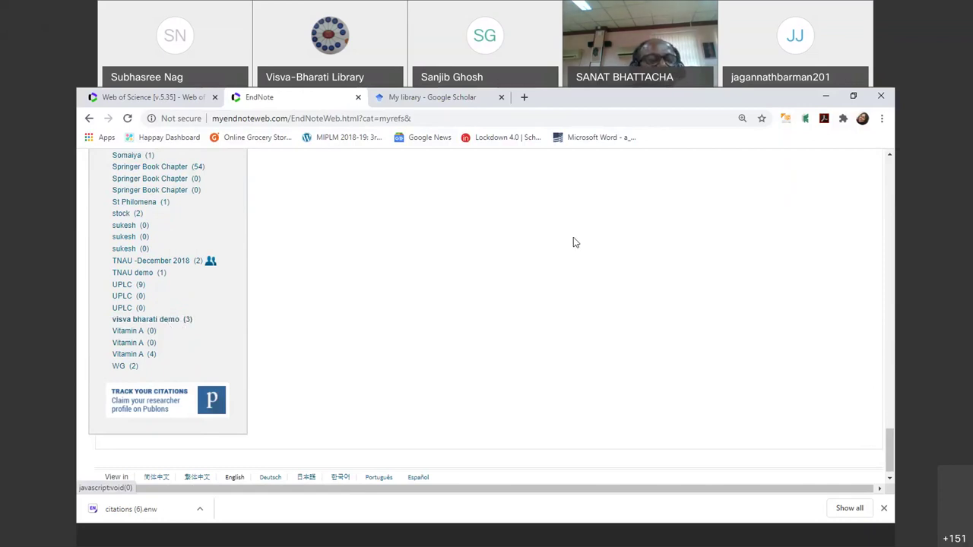
drag(894, 450, 894, 196)
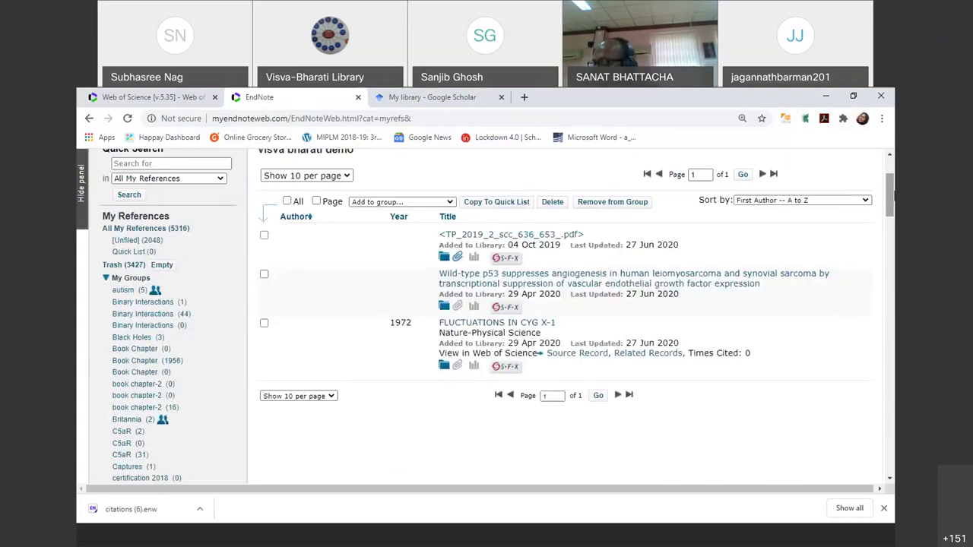
drag(894, 196, 863, 158)
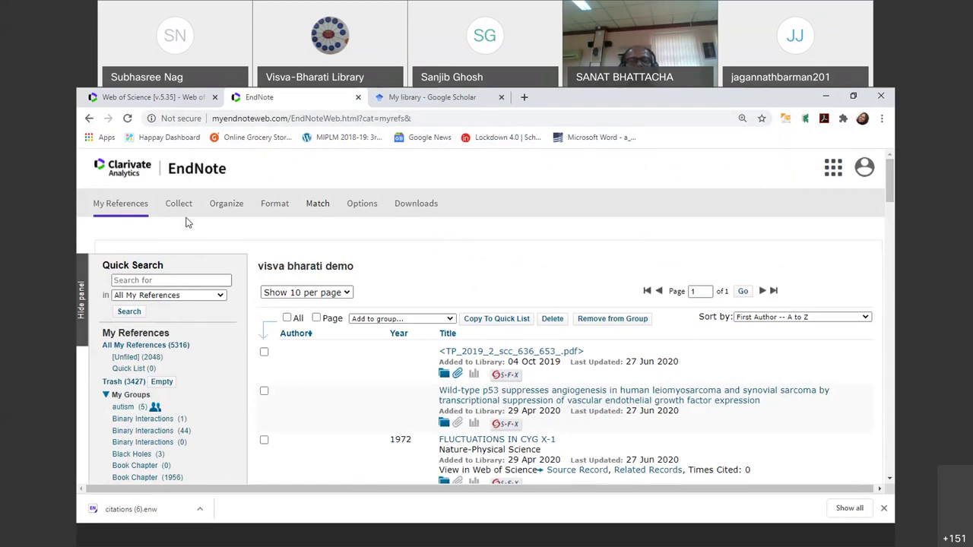
- Open the Online Search page and choose Natl Lib of Medicine as the database connection
mouse_move(180, 210)
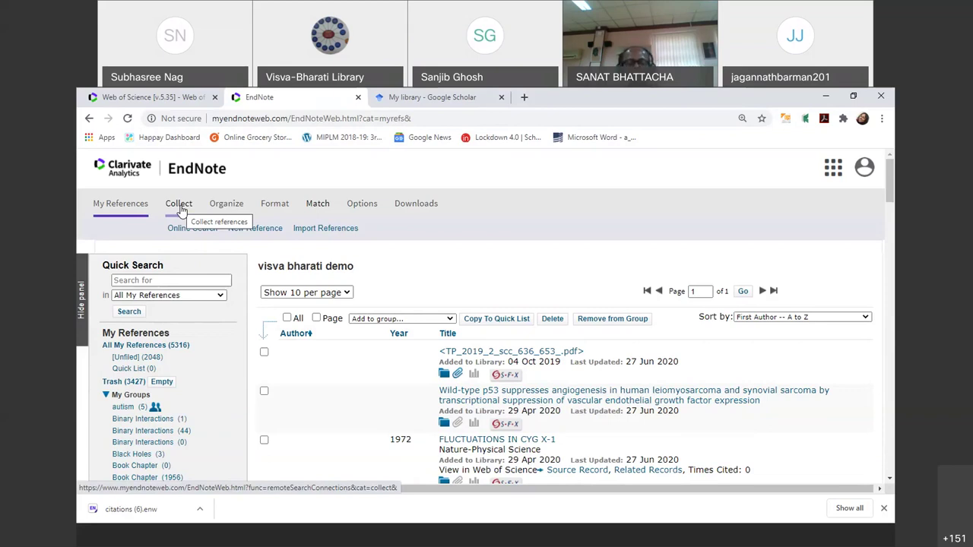
click(175, 232)
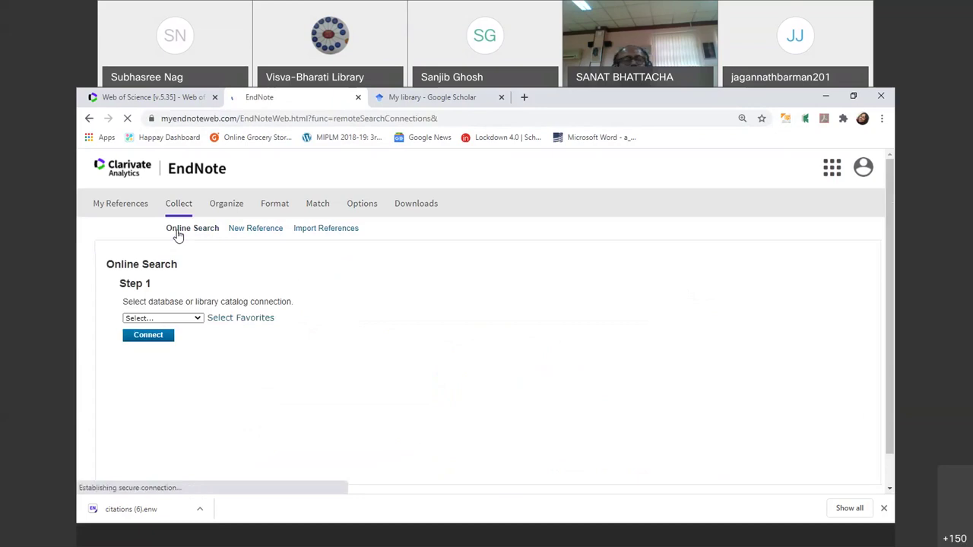
click(190, 320)
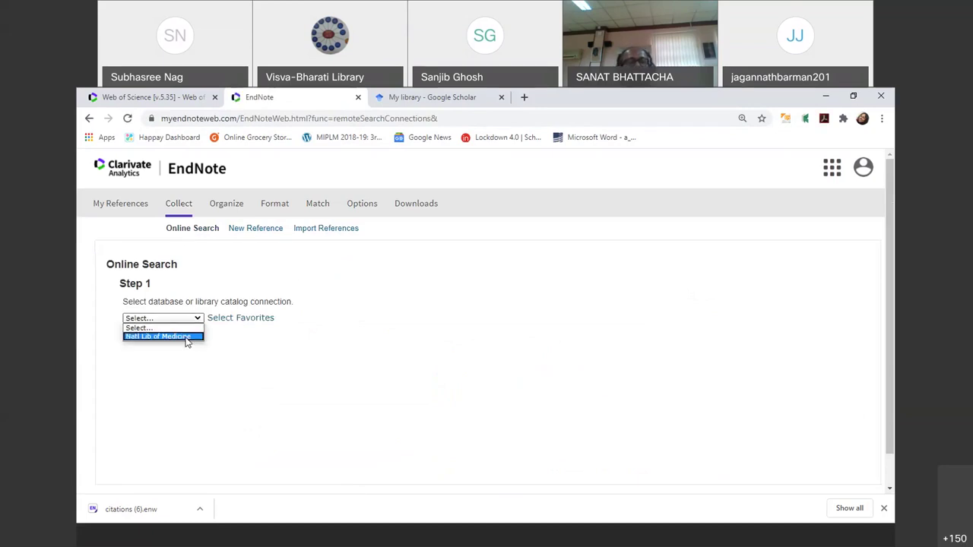
click(187, 339)
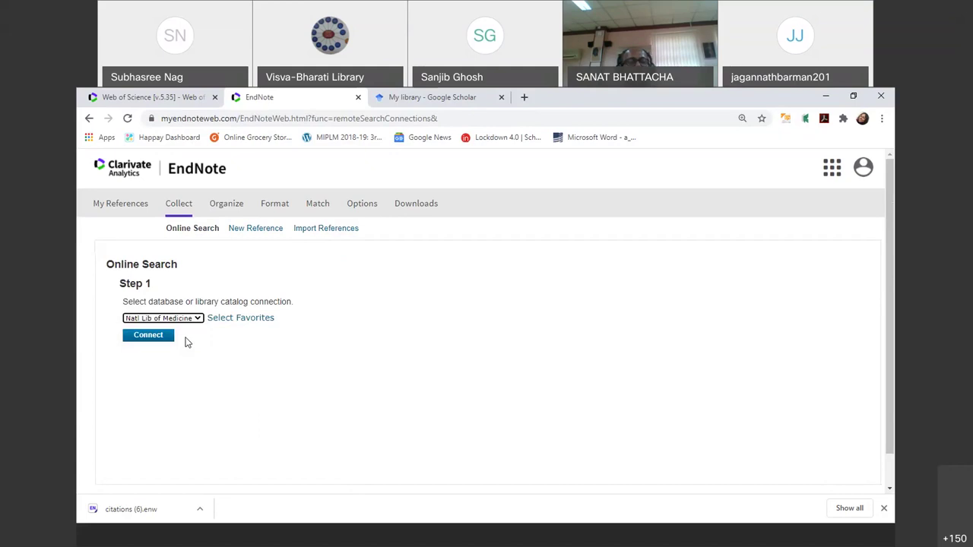
- Browse the full list of library connections available as favorites, and hide the list without adding any
click(228, 320)
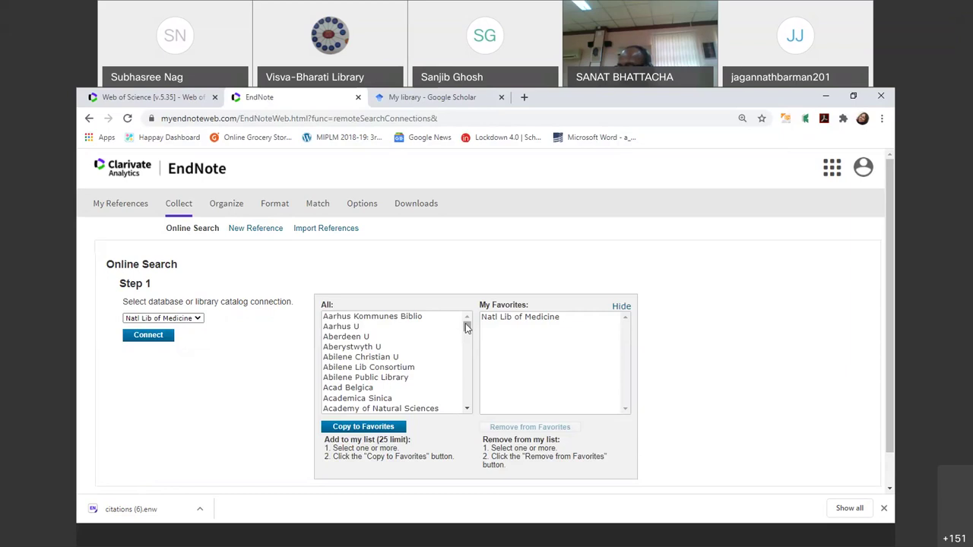
drag(466, 327, 466, 337)
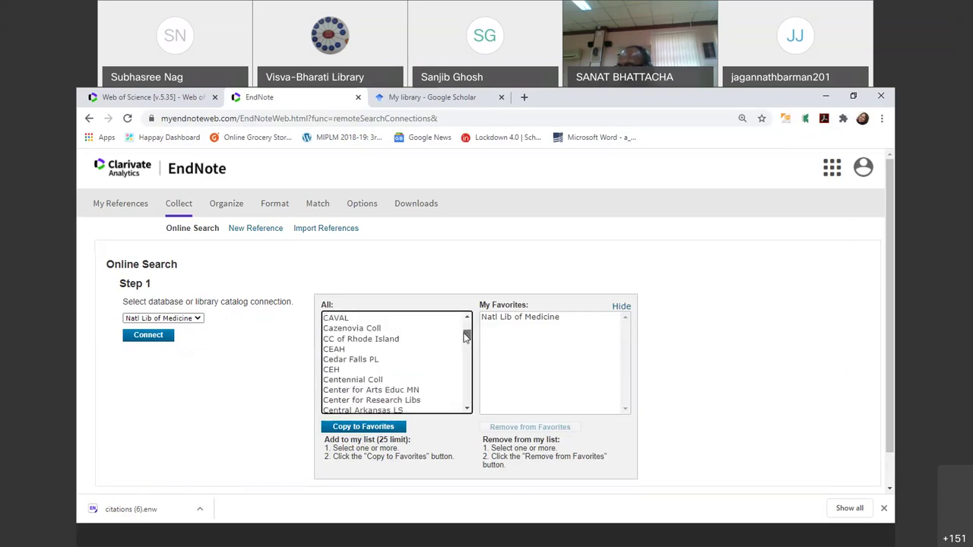
drag(466, 350, 467, 317)
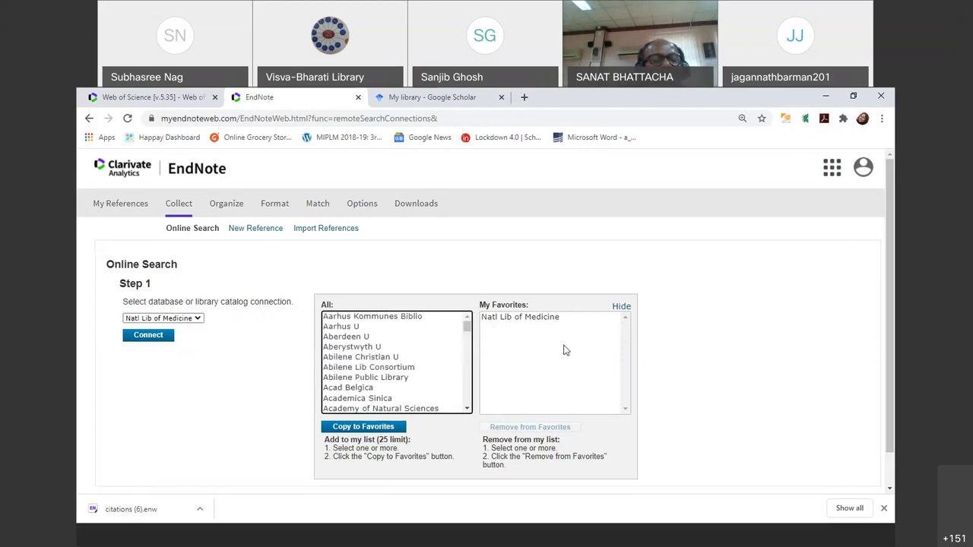
click(621, 307)
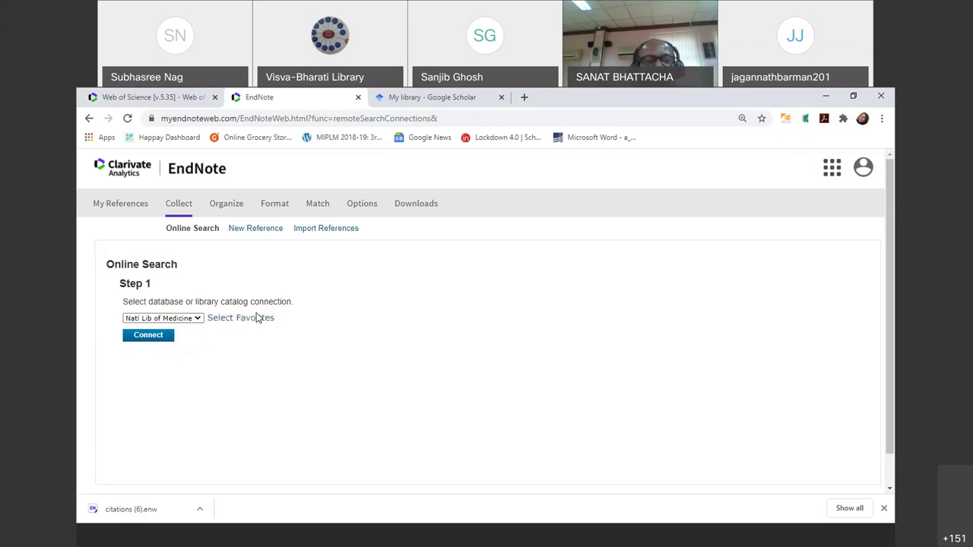
- Connect to the National Library of Medicine catalog and search for "coronaviridae" in the MeSH field, retrieving all records
click(130, 340)
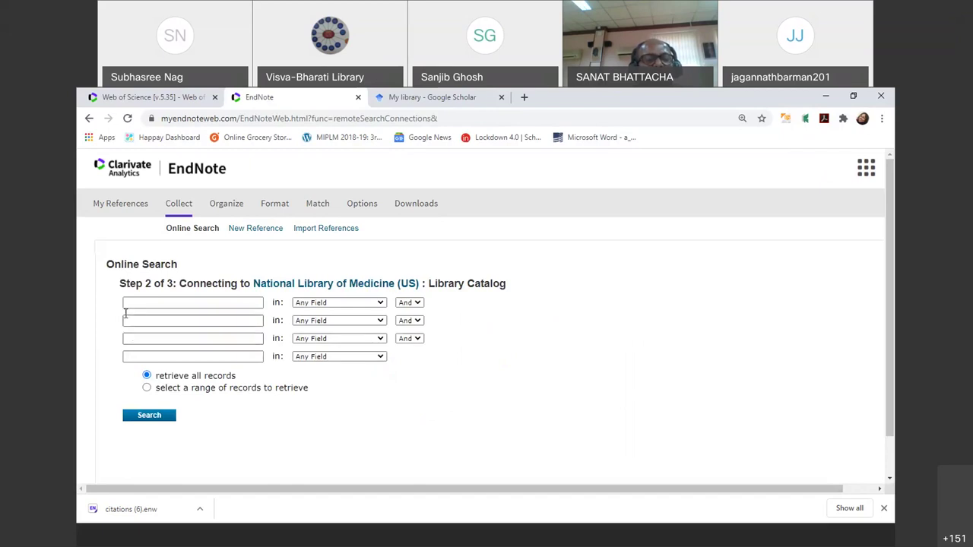
click(354, 302)
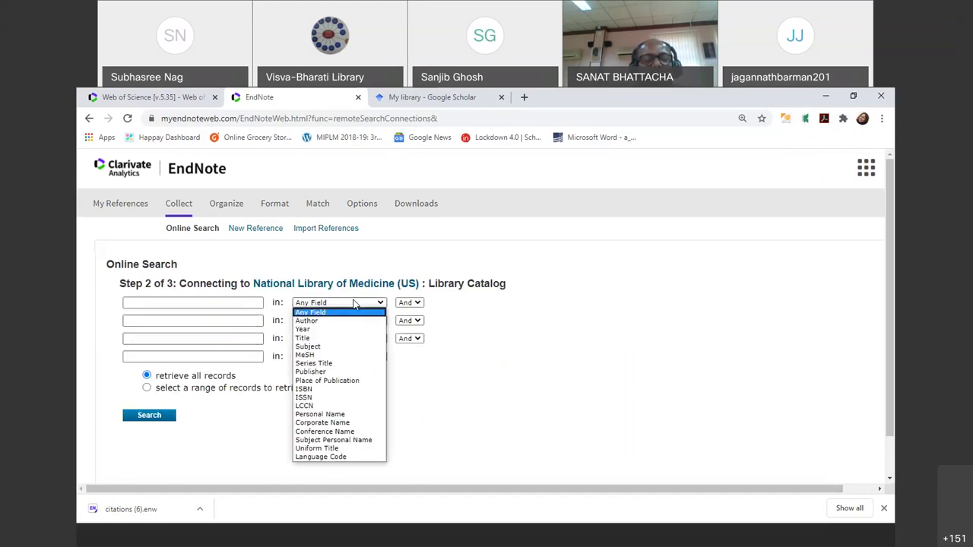
click(332, 356)
click(206, 304)
text(coronavir)
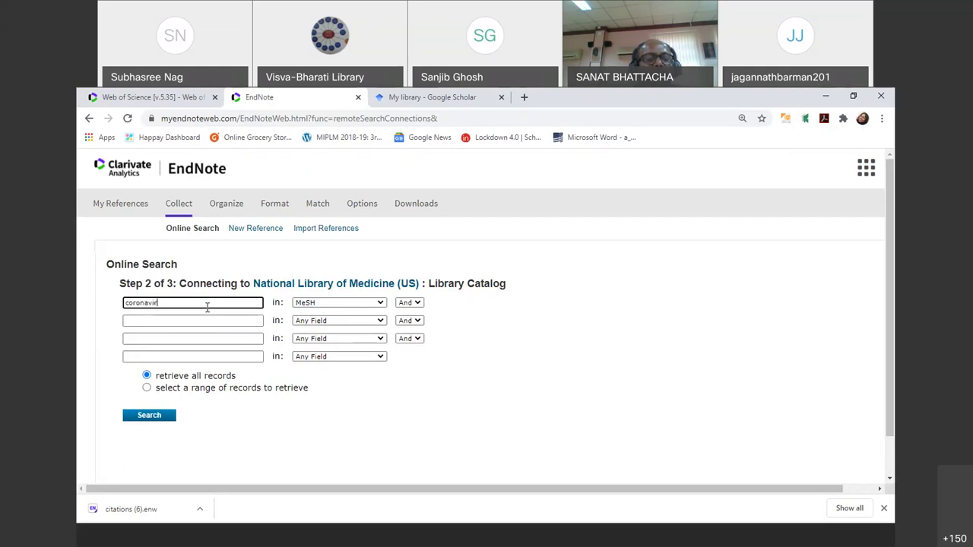
text(idae)
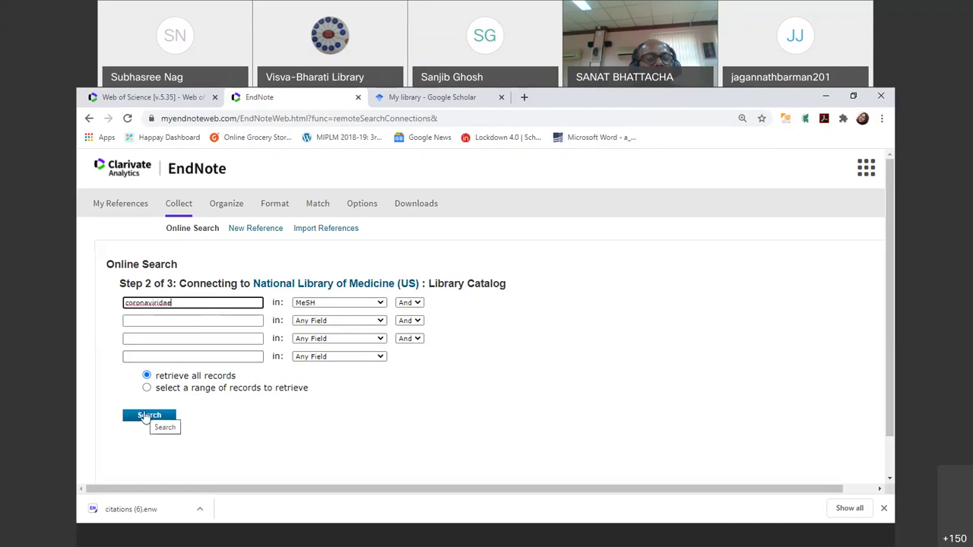
click(144, 416)
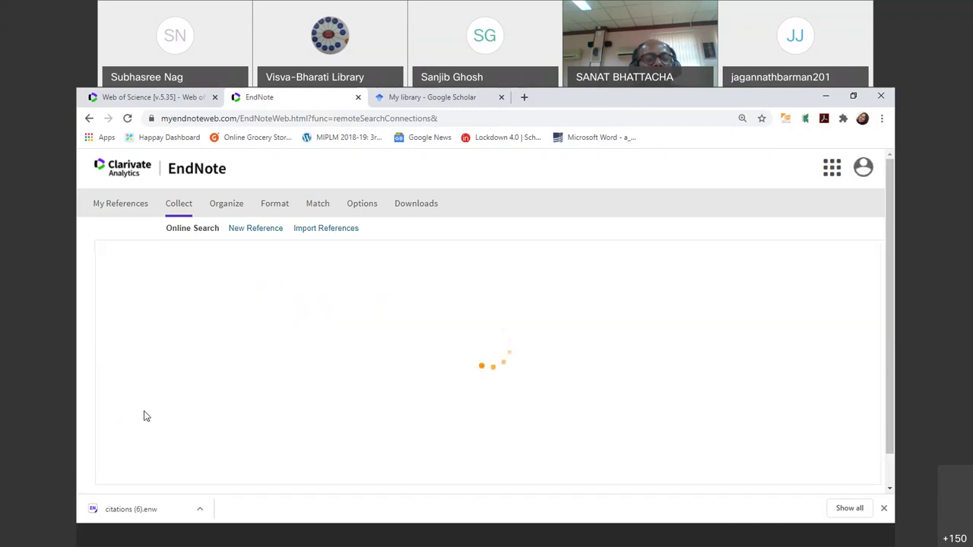
- Review the National Library of Medicine results for coronaviridae, including their authors, years and titles
click(161, 97)
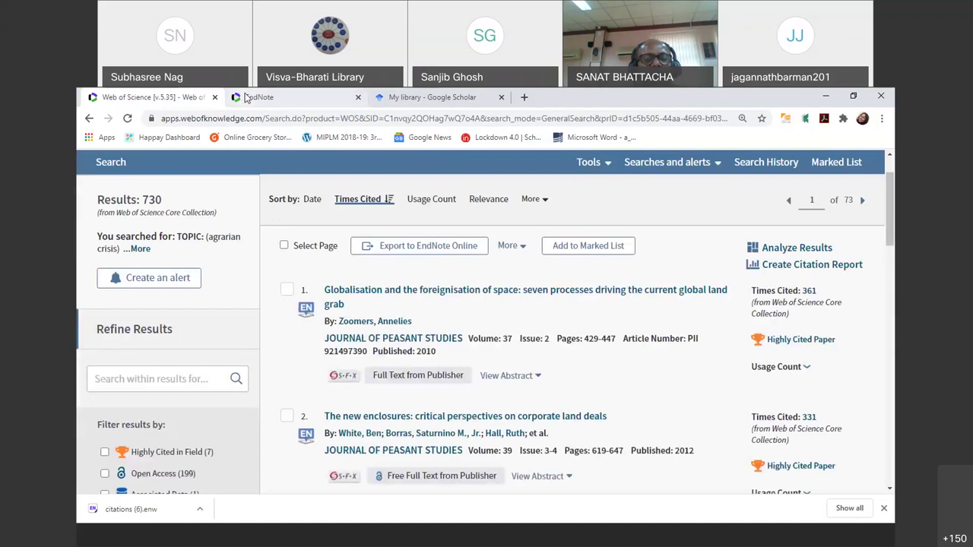
click(247, 98)
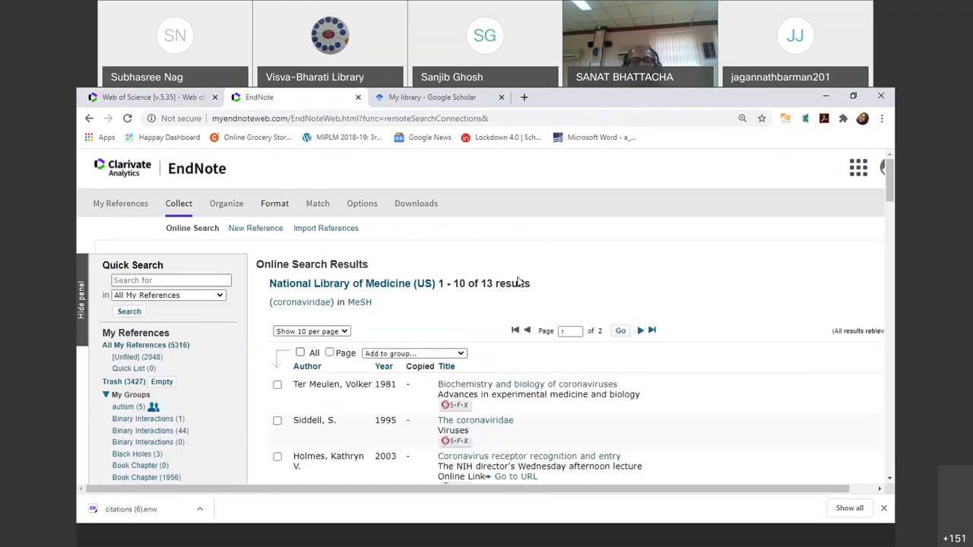
scroll(891, 228, down, 3)
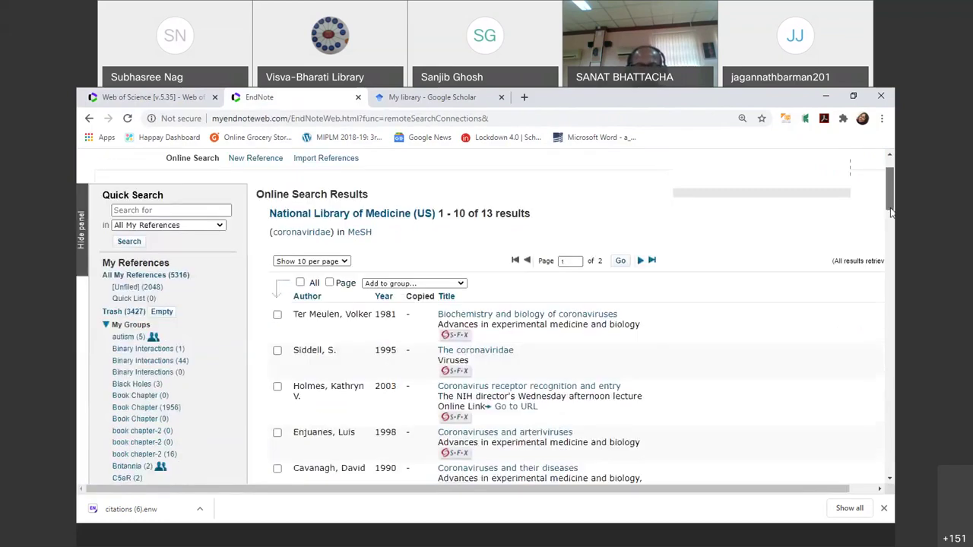
scroll(322, 370, up, 3)
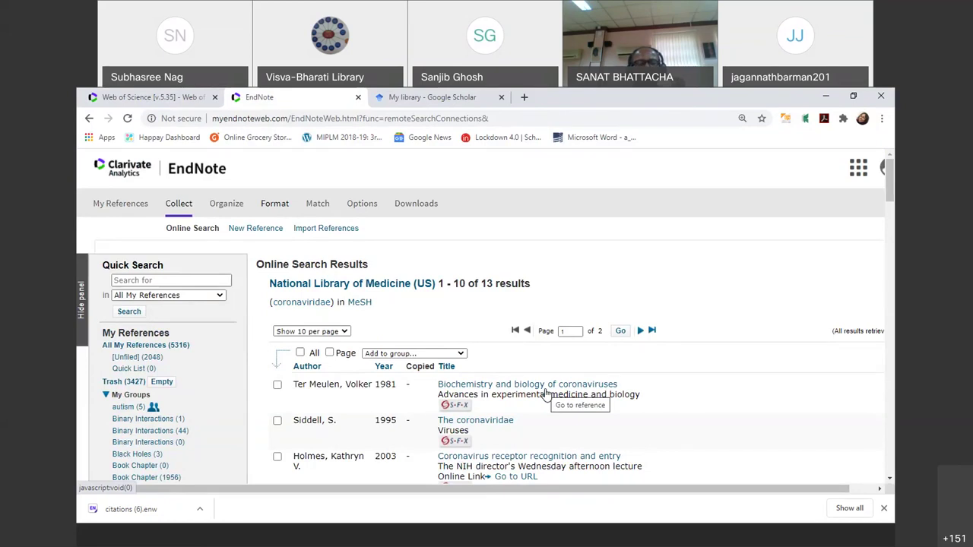
mouse_move(220, 207)
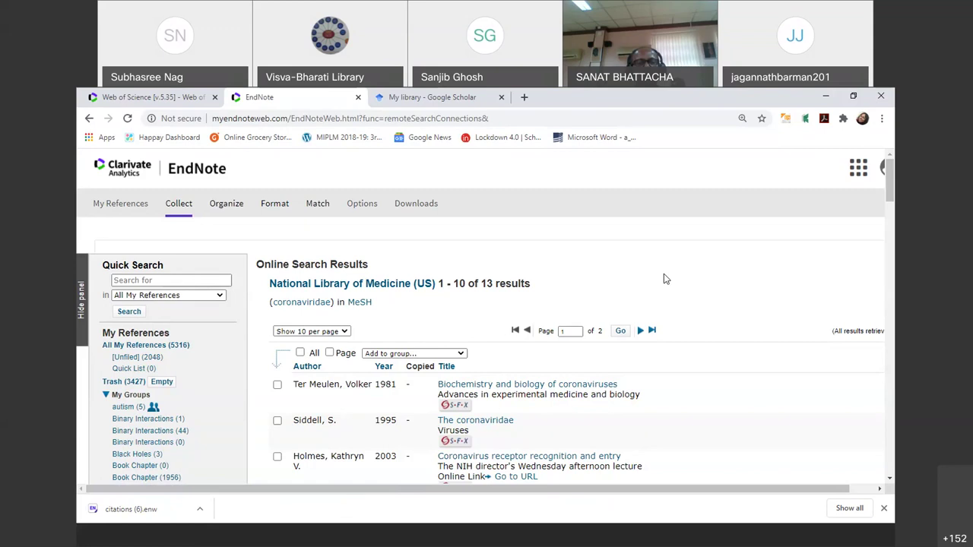
scroll(889, 199, down, 3)
scroll(889, 190, up, 3)
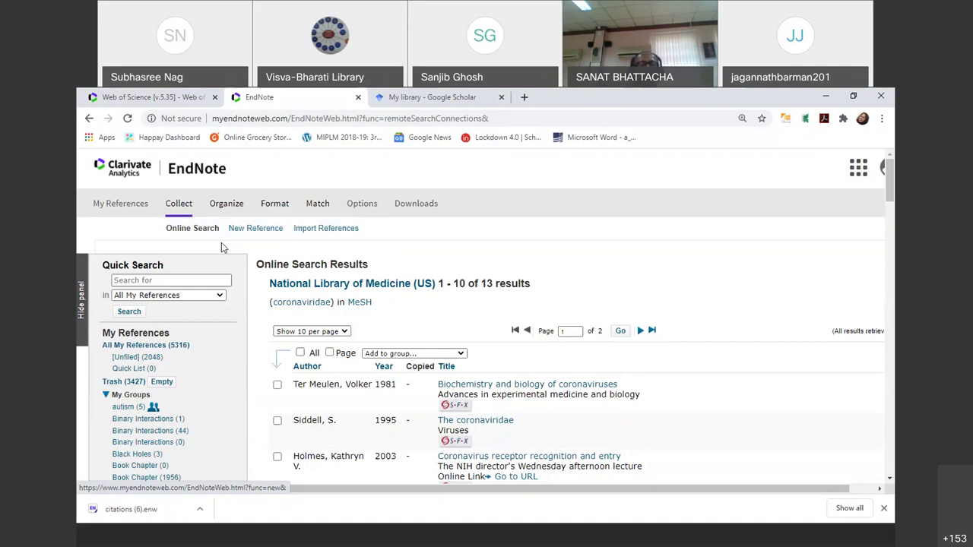
- In Manage My Groups, turn on sharing for the "C5aR" group that has 31 references
mouse_move(226, 205)
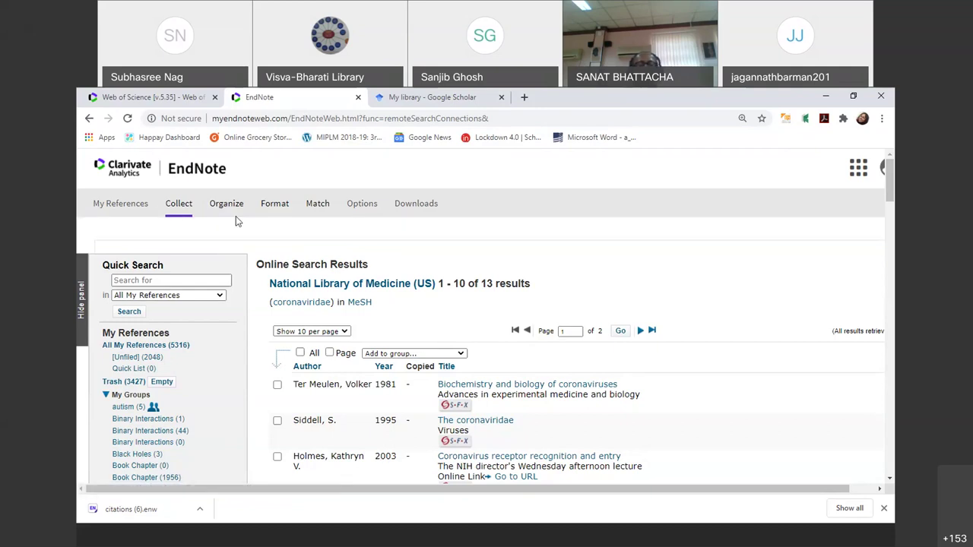
click(234, 229)
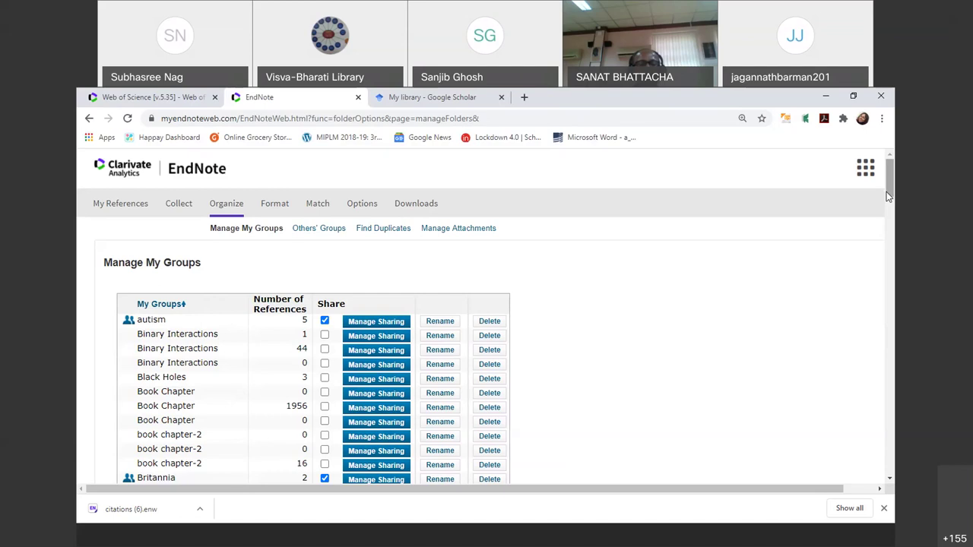
drag(890, 194, 891, 213)
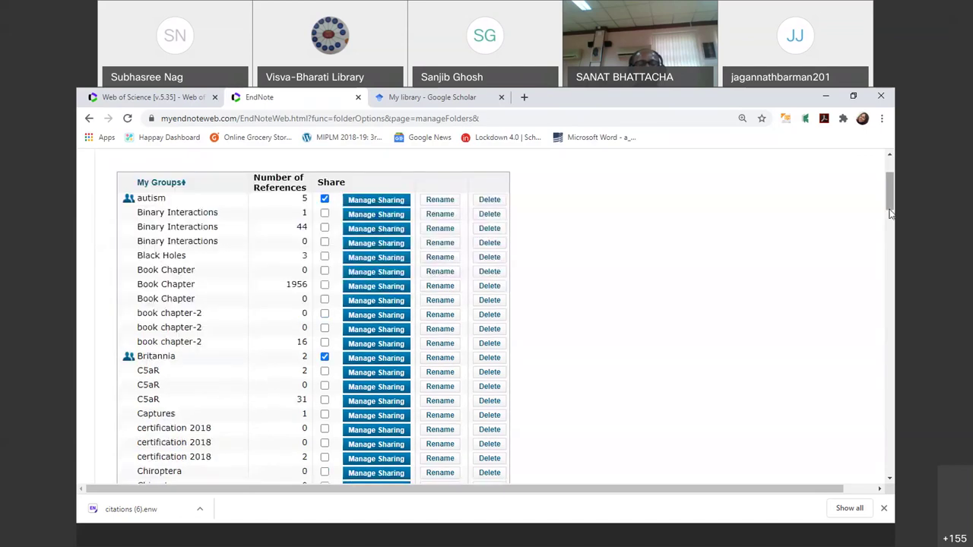
click(325, 401)
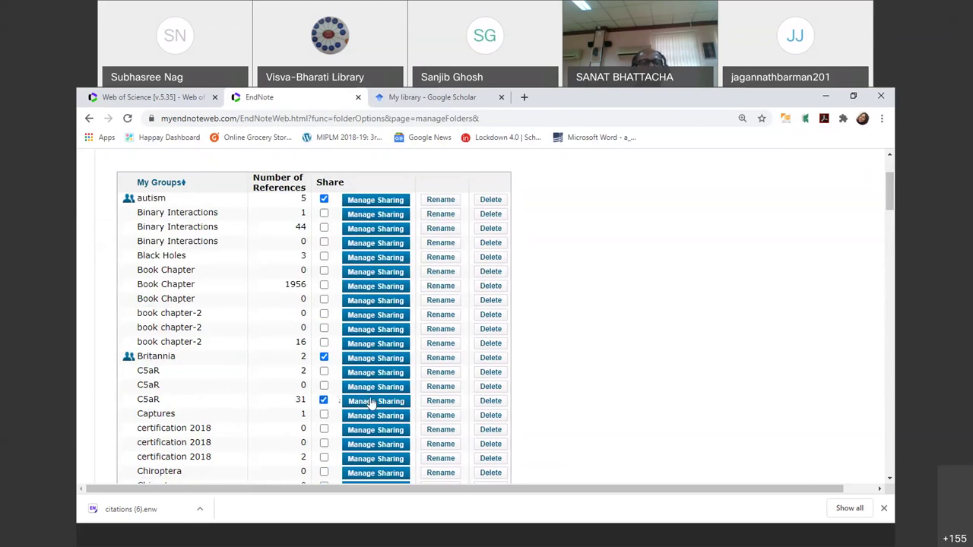
- Open the sharing settings of the "C5aR" group, examine the form for adding e-mail addresses, and close it without entering any
click(371, 403)
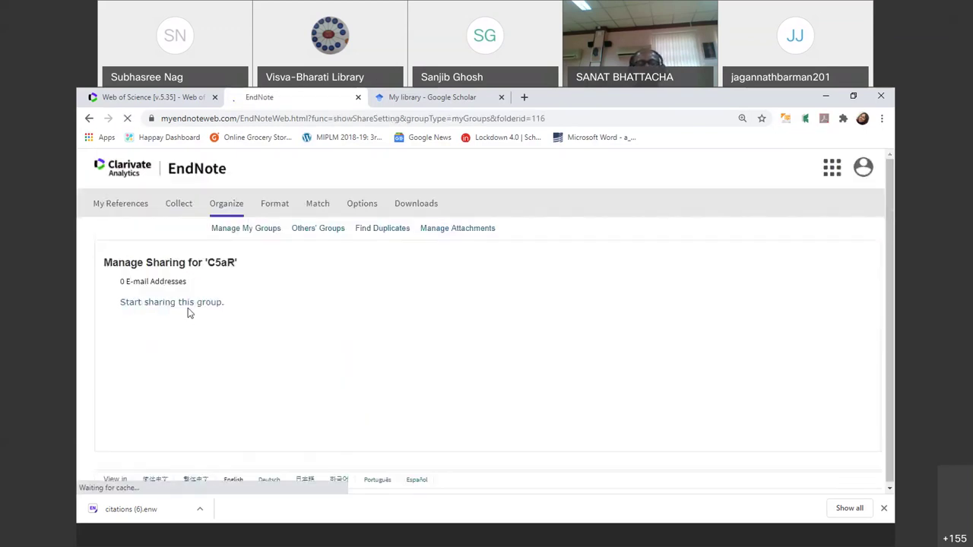
click(133, 309)
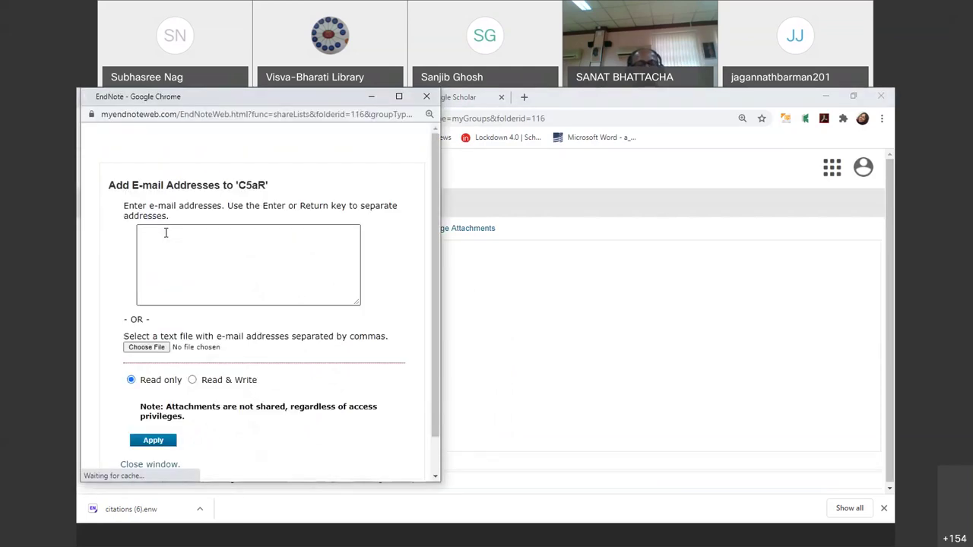
click(179, 270)
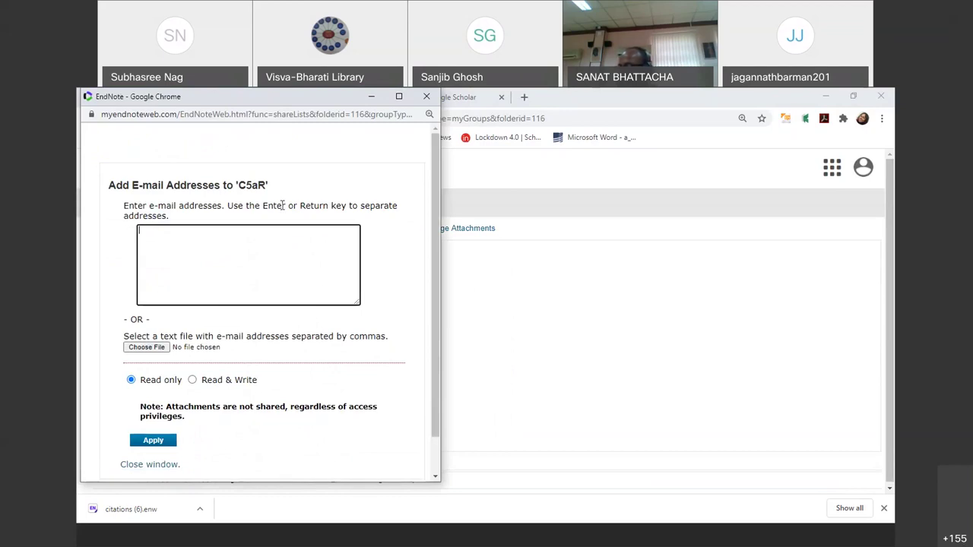
click(426, 97)
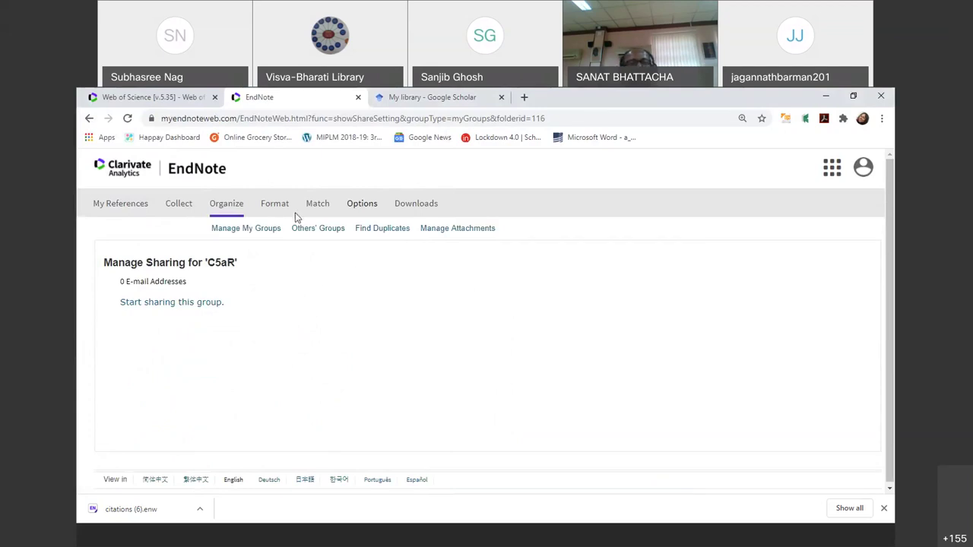
- View the Bibliography page and the groups offered for Export References, without choosing a group
mouse_move(265, 207)
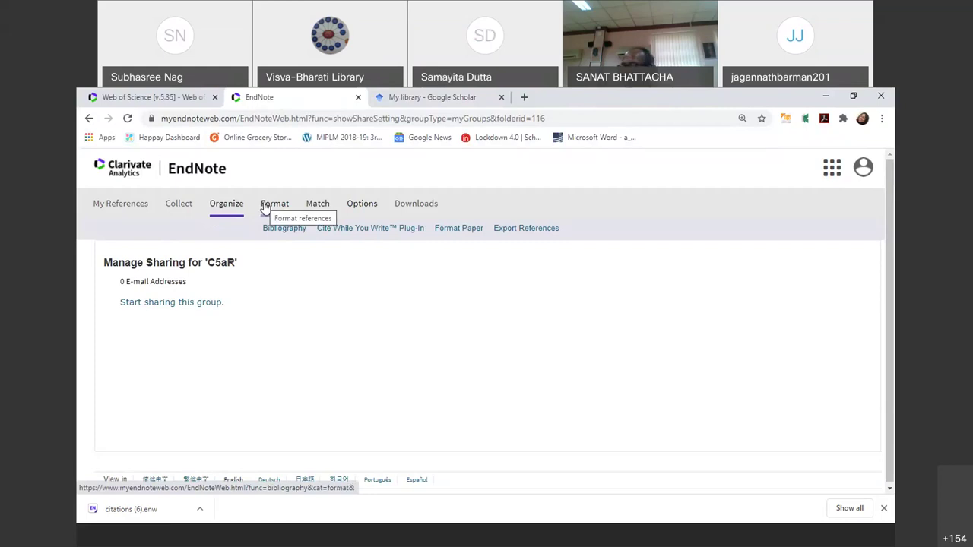
click(265, 207)
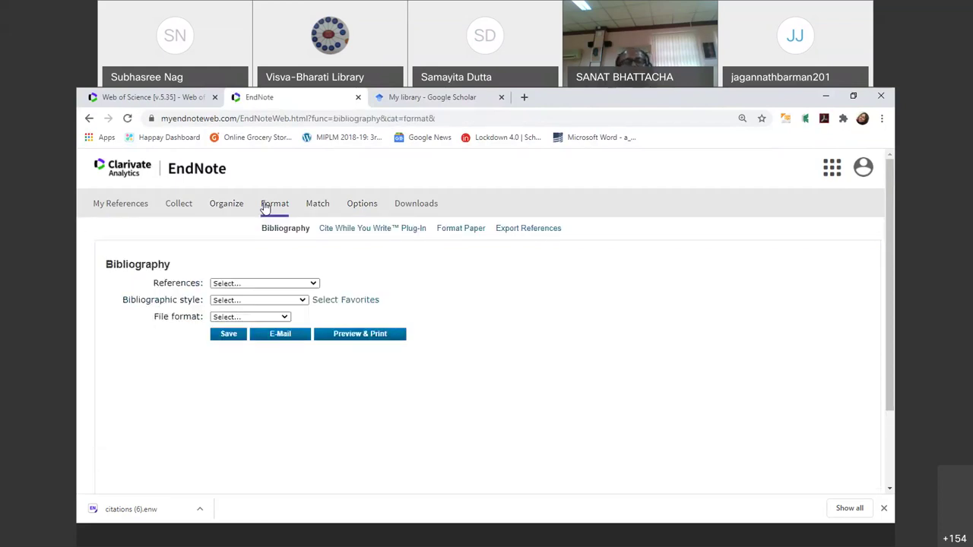
click(510, 238)
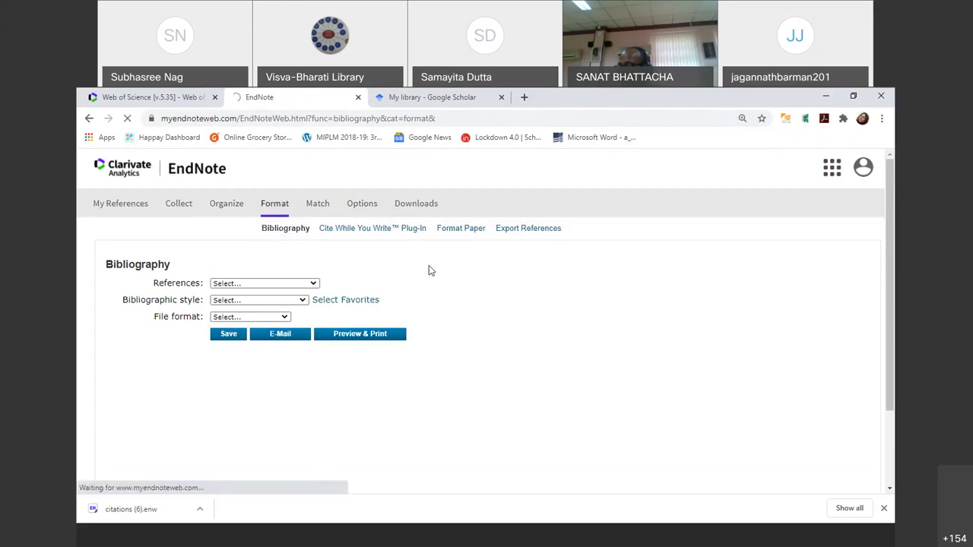
click(253, 283)
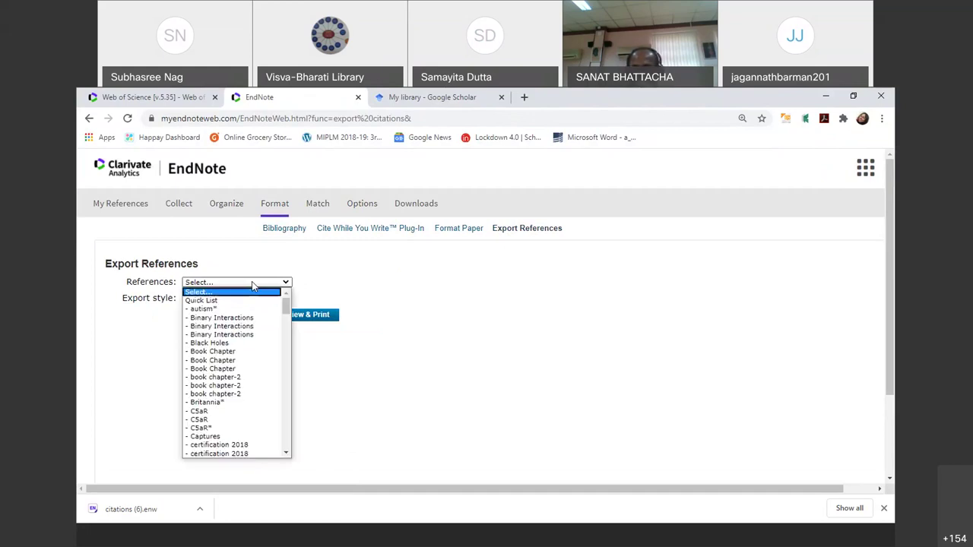
click(253, 283)
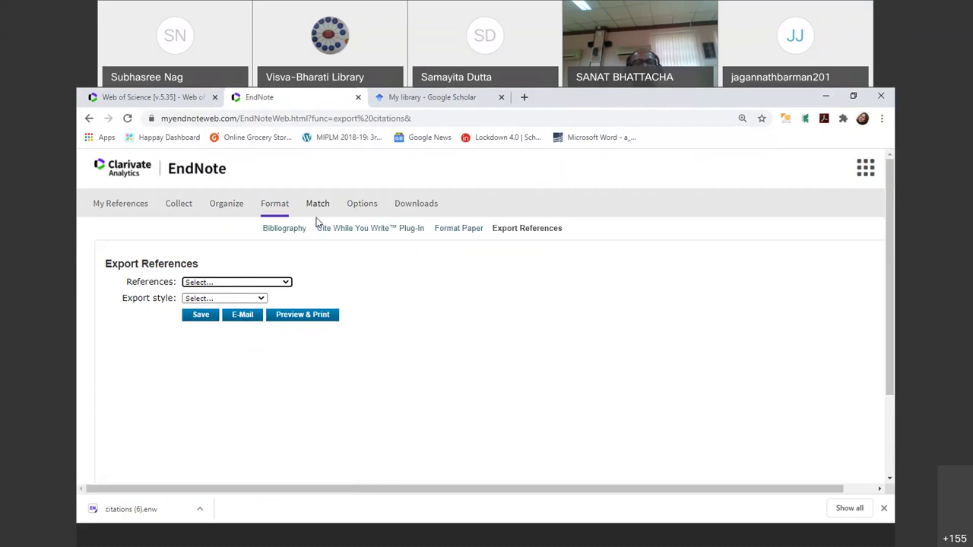
- Review the Cite While You Write plug-in download options, and switch to the blank Word document
click(414, 211)
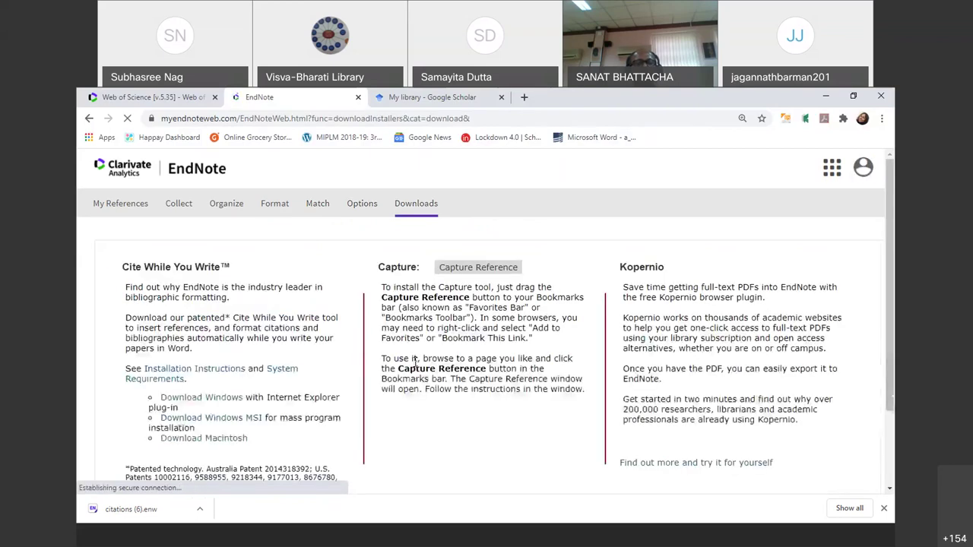
scroll(883, 332, down, 2)
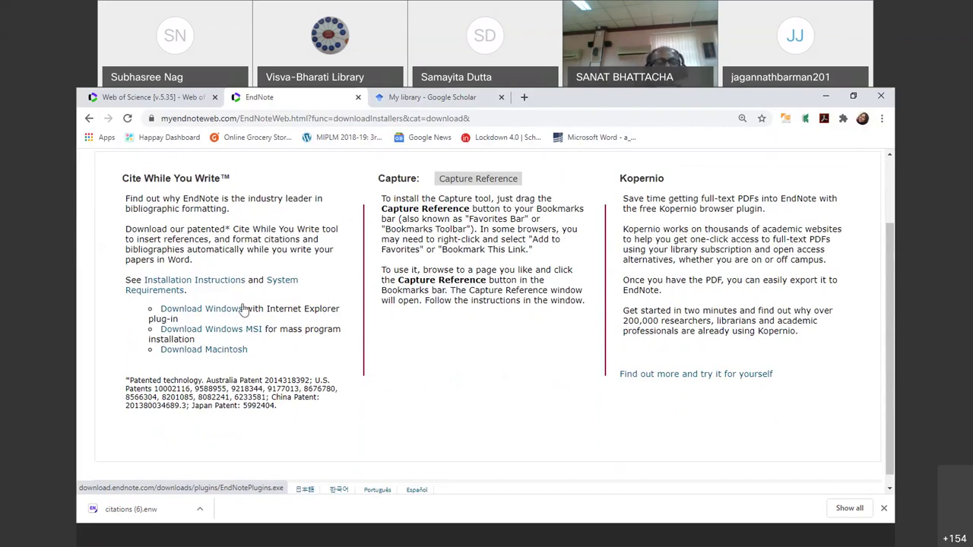
click(532, 538)
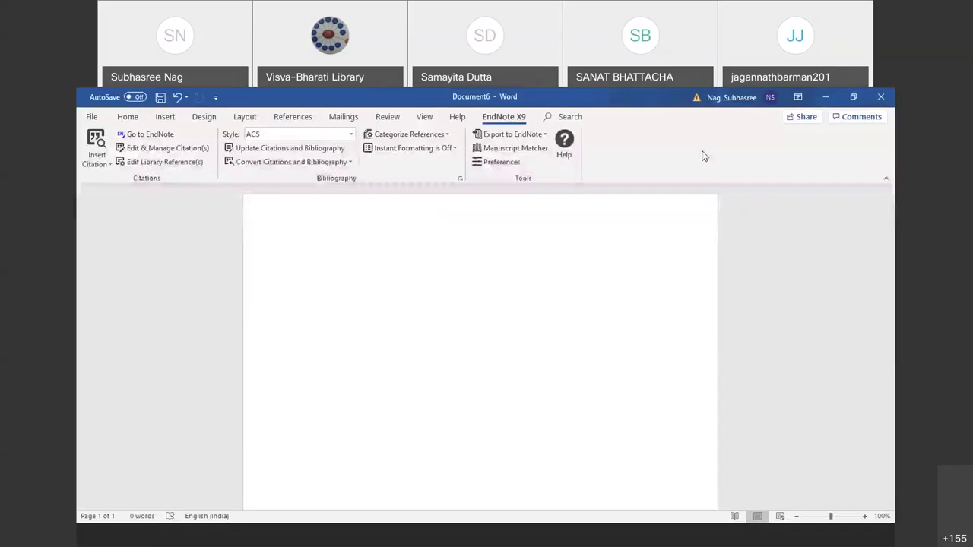
- Write "The quick fox jumped over the fence. The fence was brown." and place the cursor after the first "fence", before its period
click(324, 265)
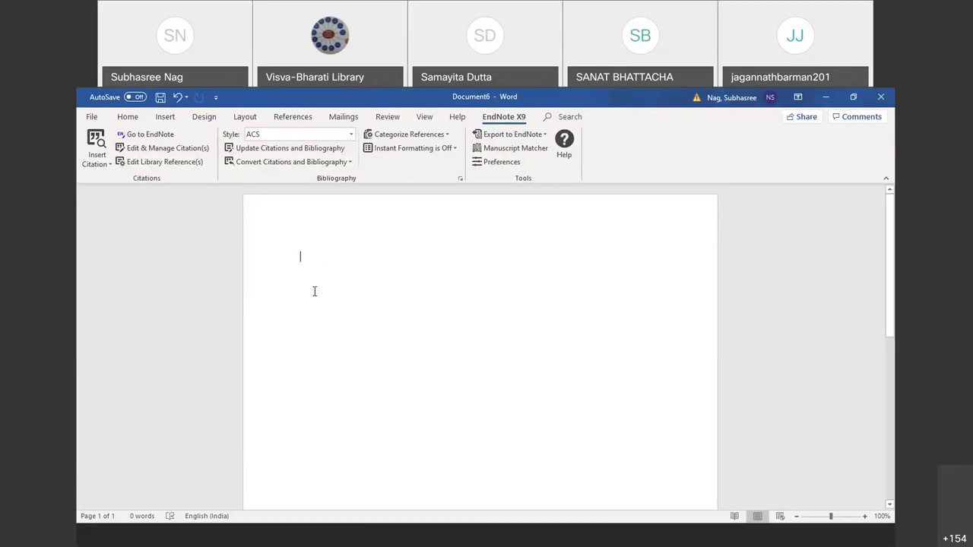
text(T)
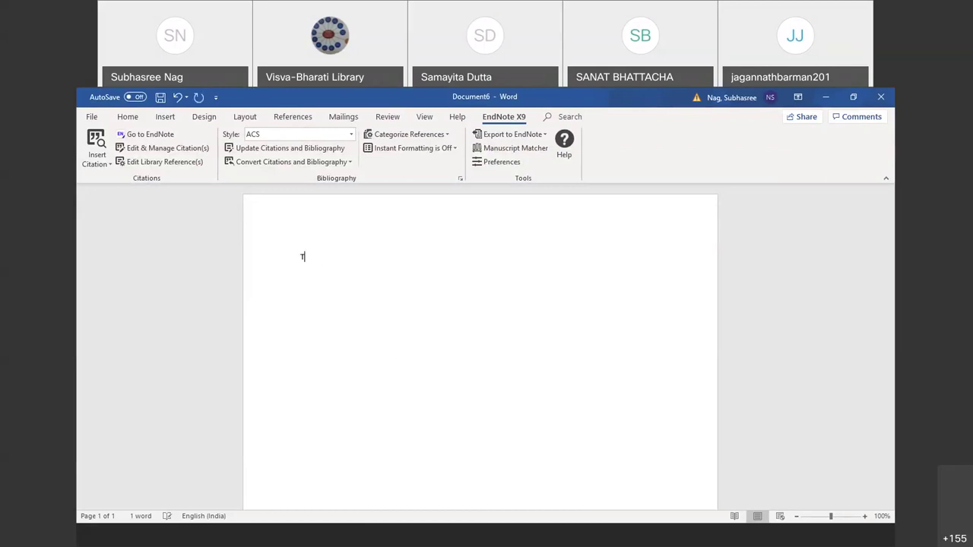
text(he quick fox jum)
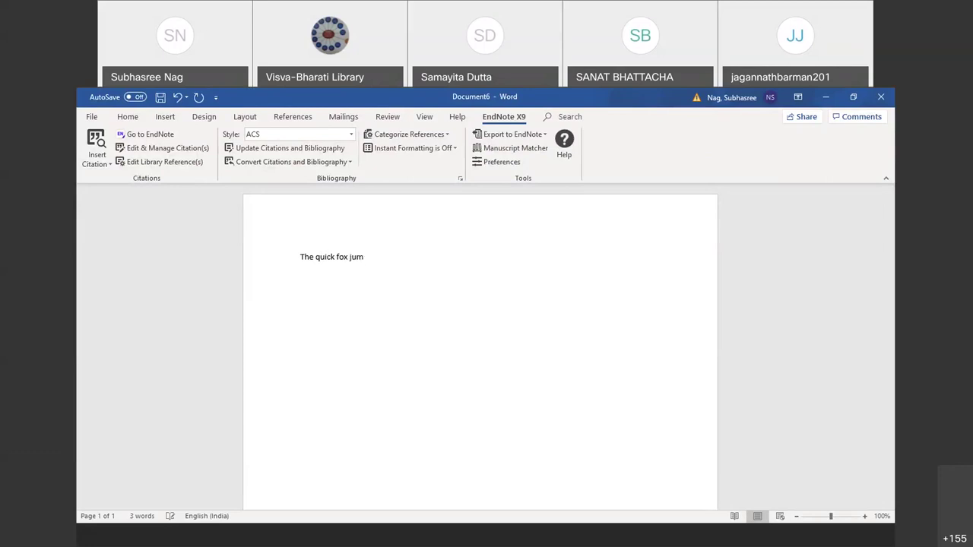
text(ped over the fence. The fence wa)
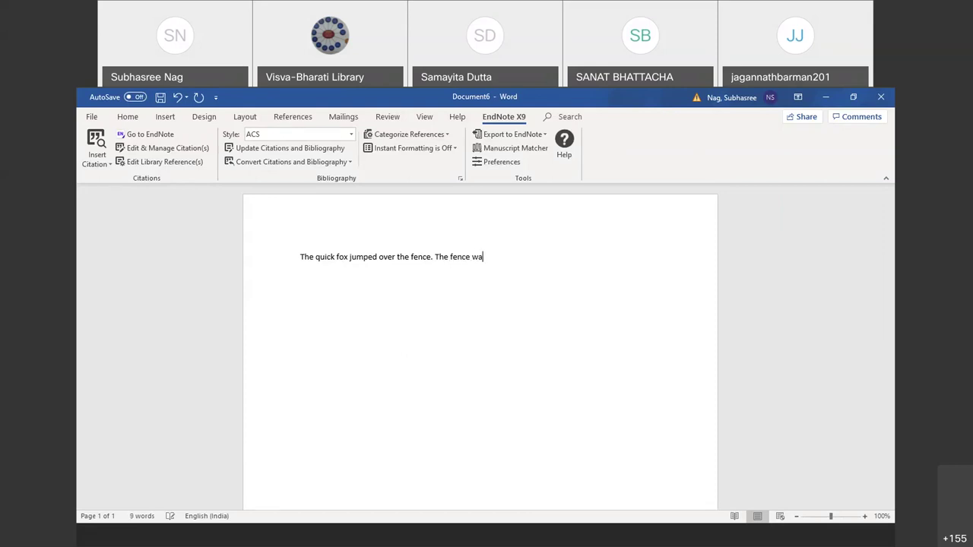
text(s brown.)
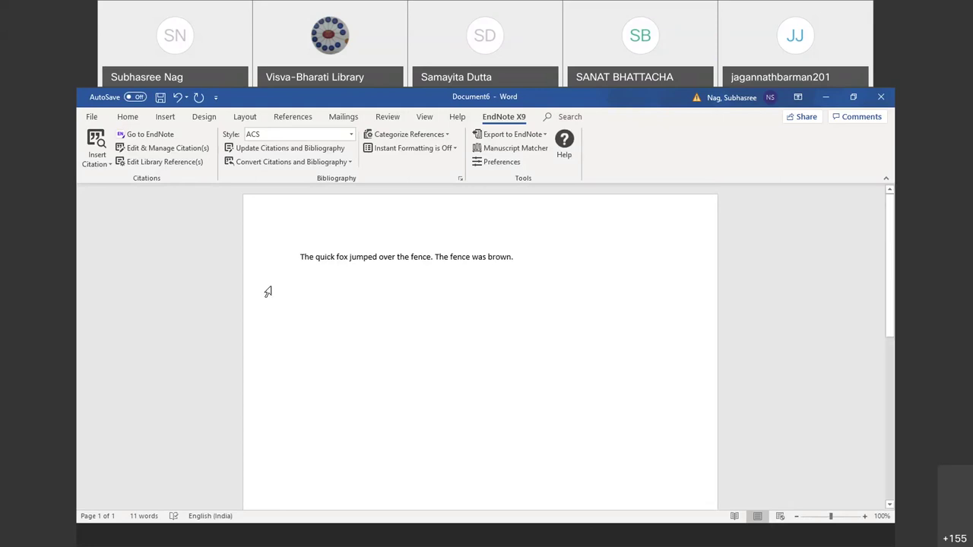
drag(299, 256, 513, 255)
click(527, 300)
click(432, 257)
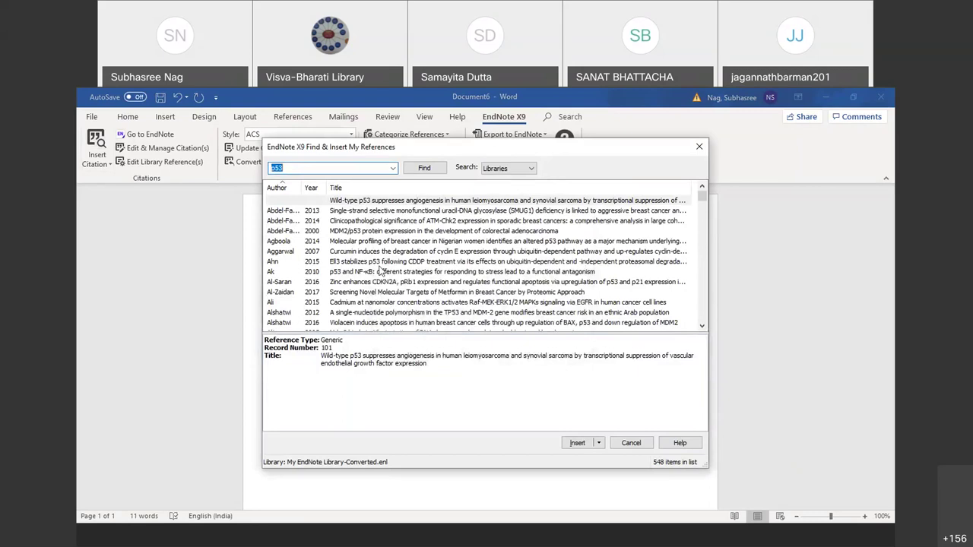
- Try to search the EndNote libraries for p53 to find a reference to cite, and leave the search dialog without inserting one
key(BackSpace)
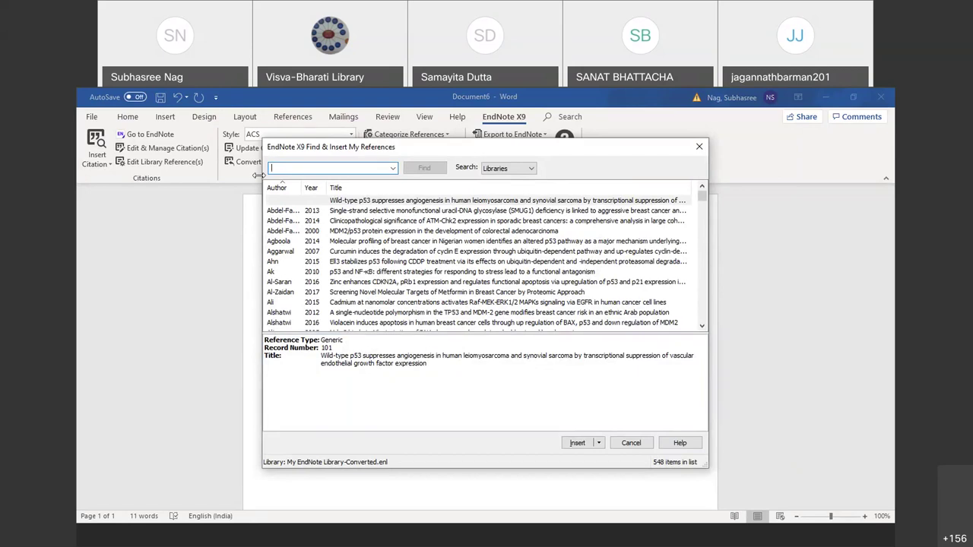
text(p5)
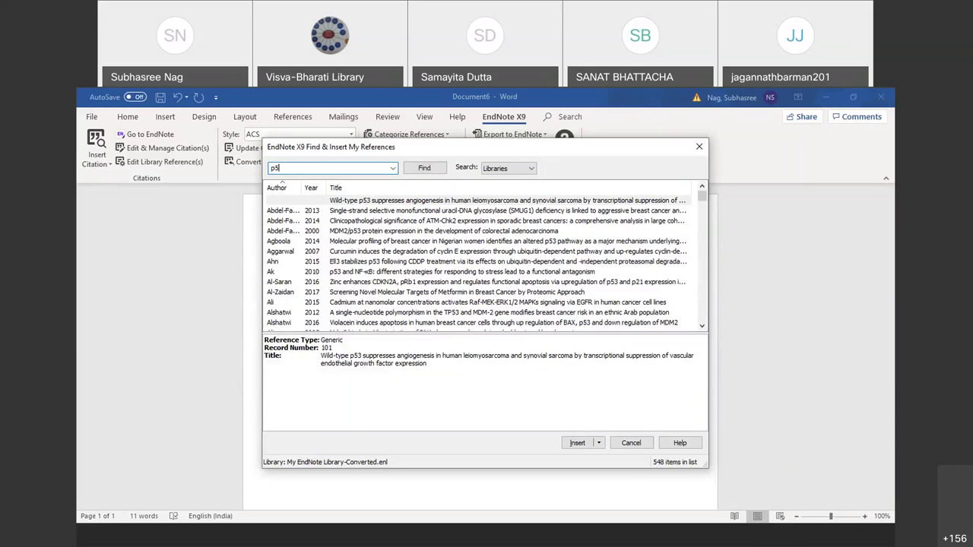
text(3)
click(424, 168)
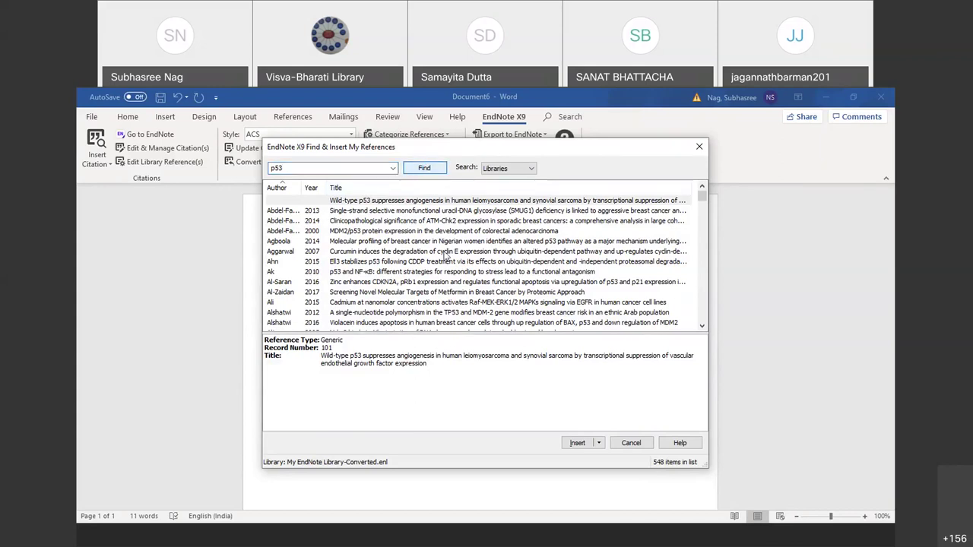
click(535, 355)
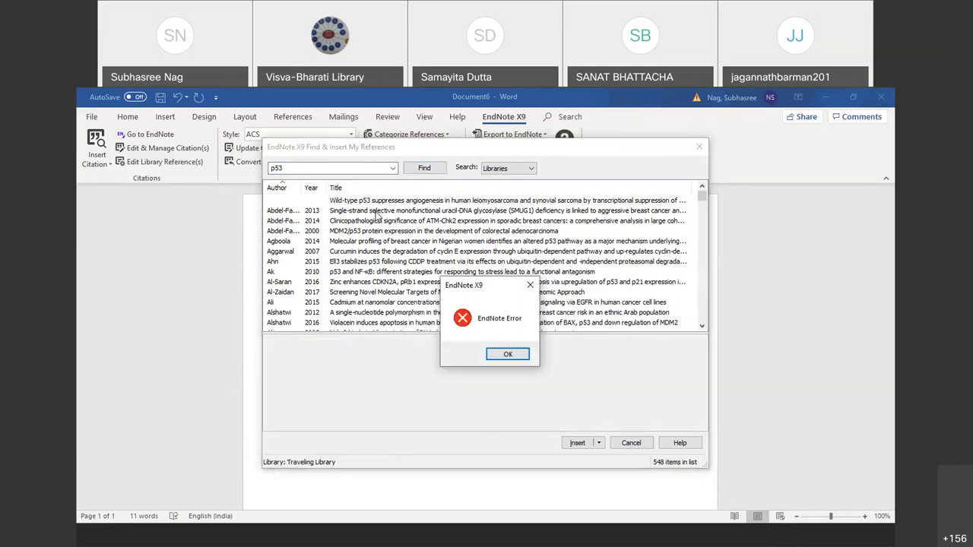
click(530, 286)
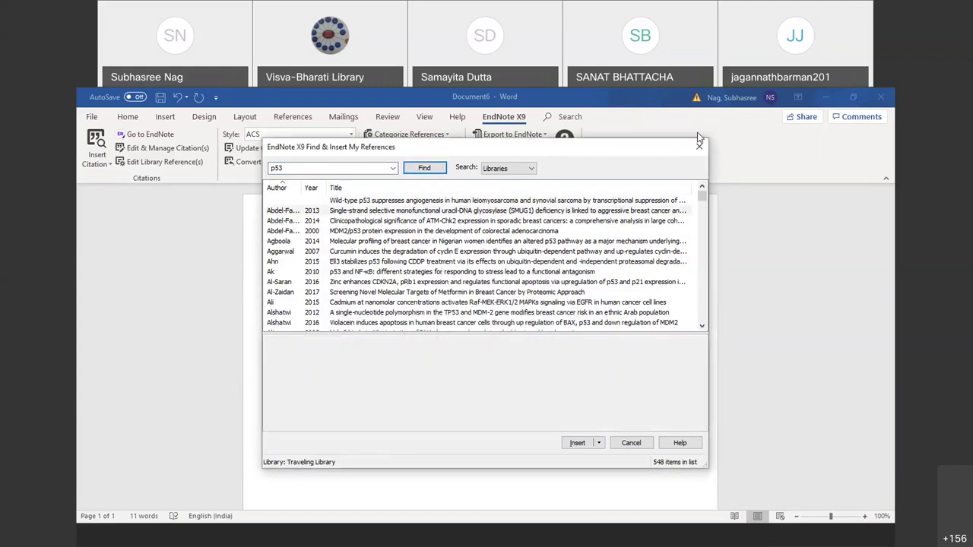
click(806, 442)
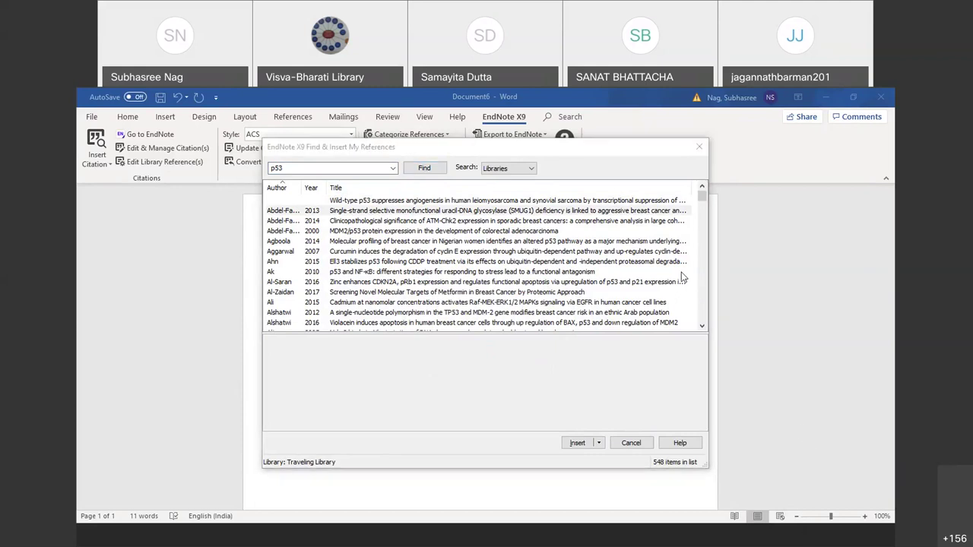
click(700, 147)
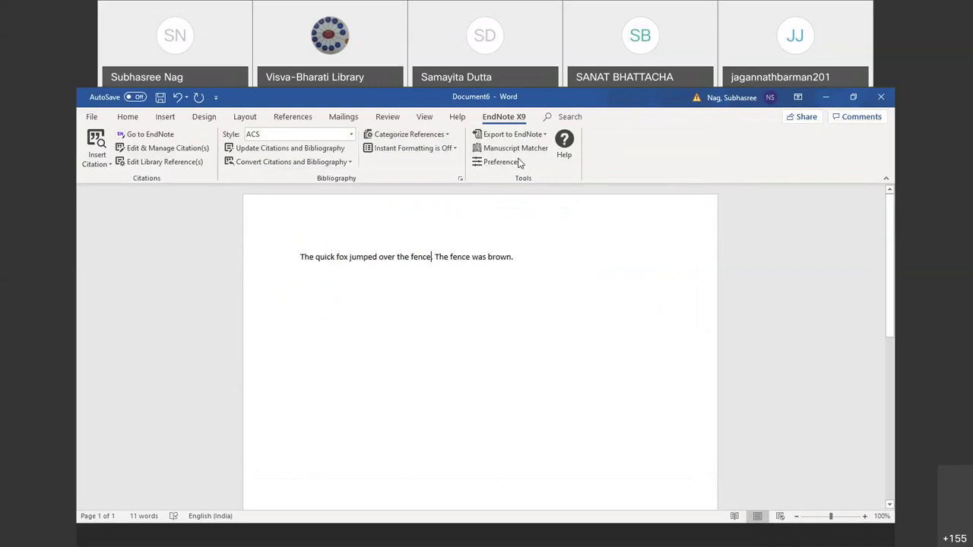
- Turn off opening EndNote when starting Word in the Cite While You Write preferences
click(517, 162)
click(388, 269)
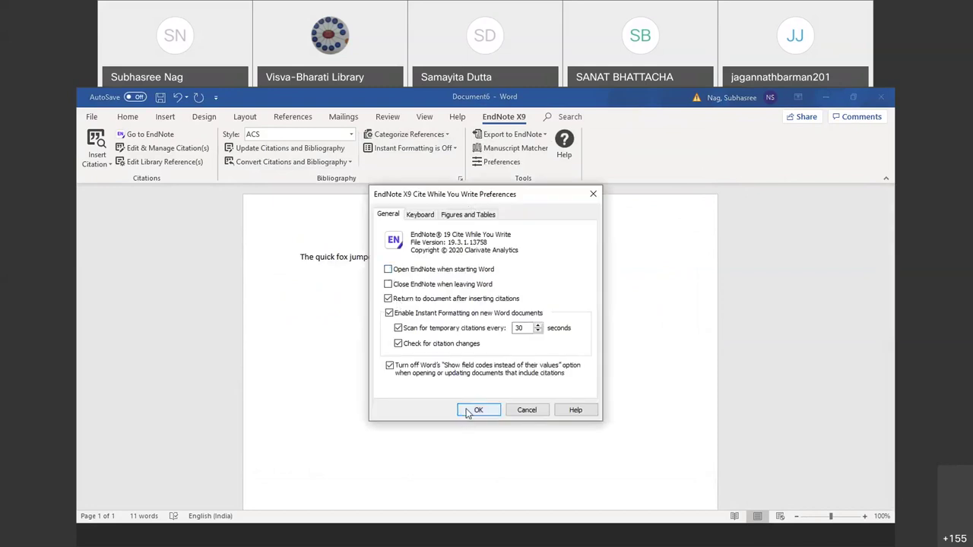
click(468, 411)
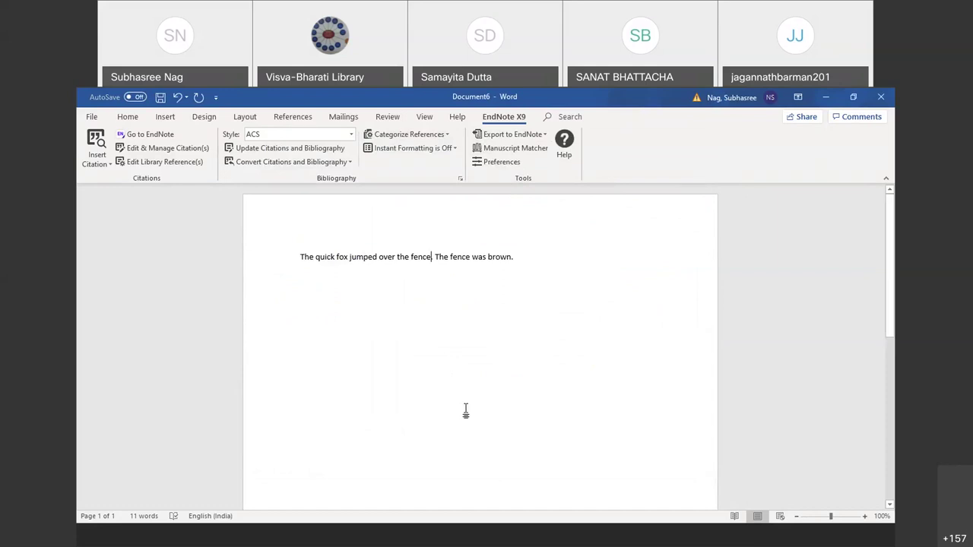
- Cite the 2010 article "p53 and NF-κB: different strategies for responding to stress lead to a functional antagonism" at the end of the first sentence
click(89, 166)
click(106, 180)
key(alt+2)
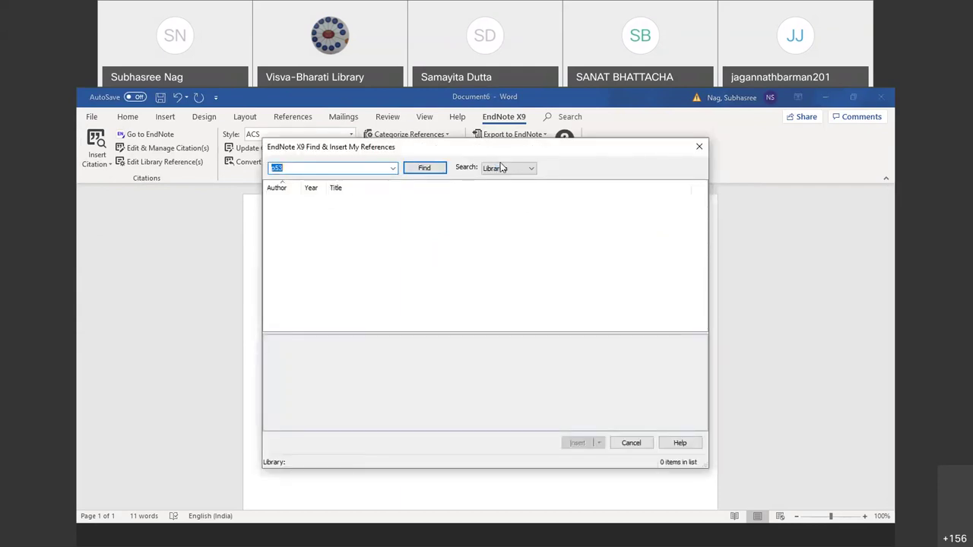
key(Escape)
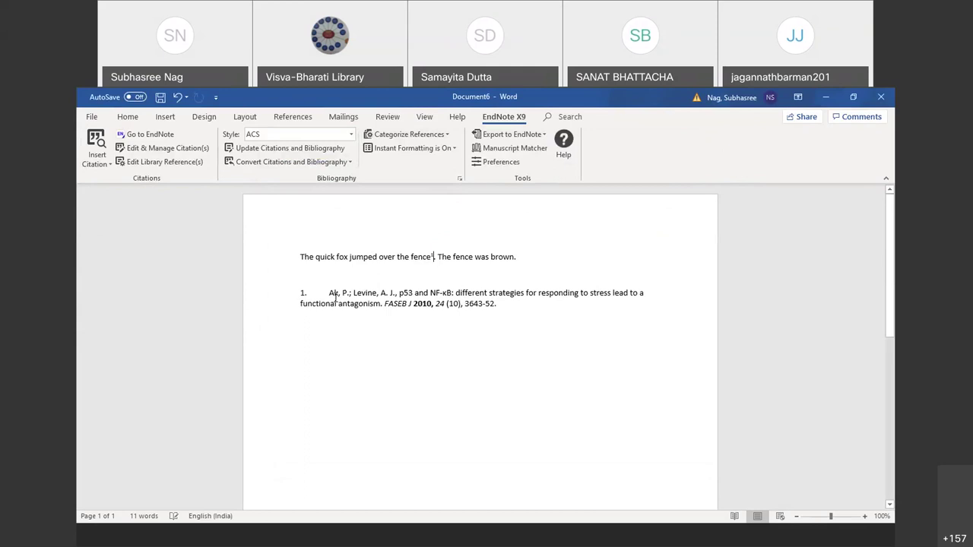
- Add a second citation beside the first for the 2014 article on molecular profiling of breast cancer in Nigerian women
click(99, 162)
click(114, 181)
key(Escape)
- Search the EndNote libraries for p53 and examine the full record of the 2015 article on Ell3 stabilizing p53
click(97, 142)
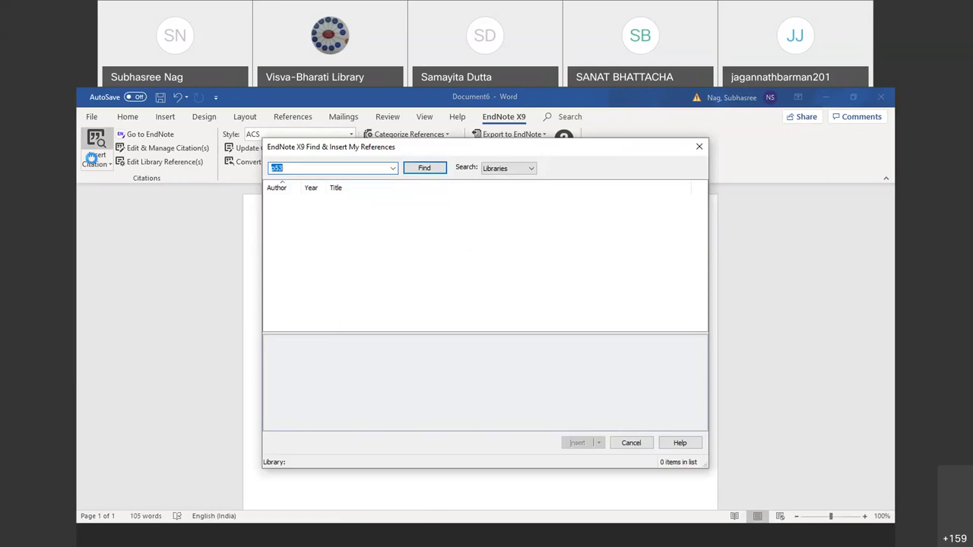
key(Return)
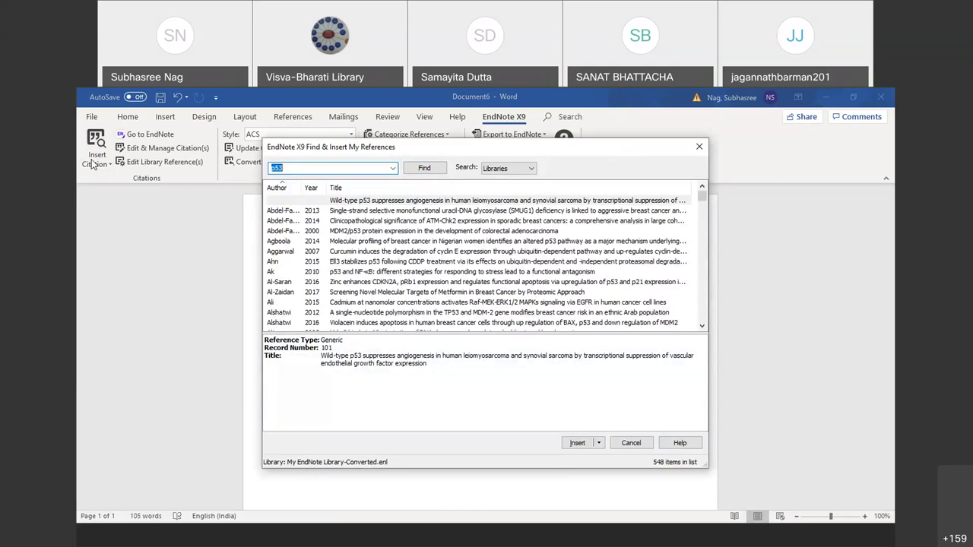
click(351, 263)
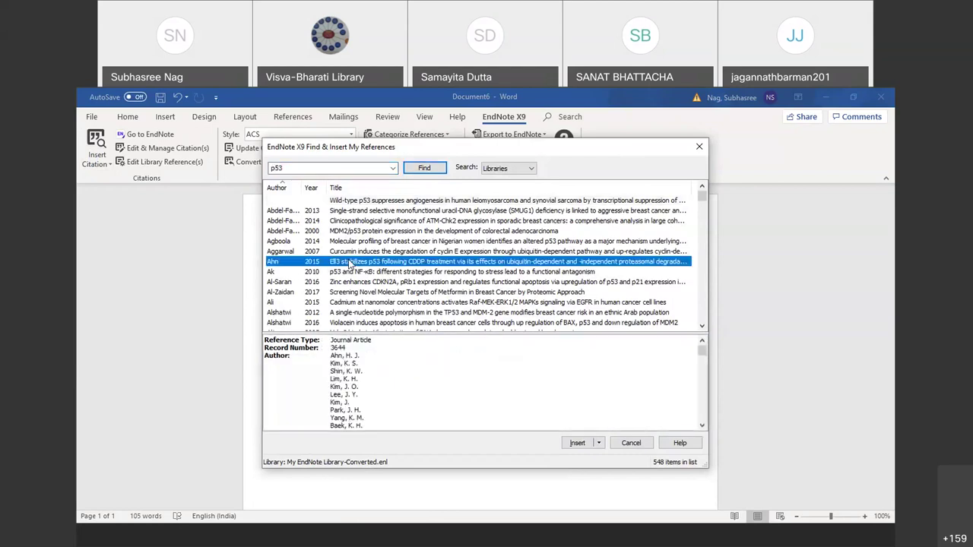
drag(700, 365, 707, 418)
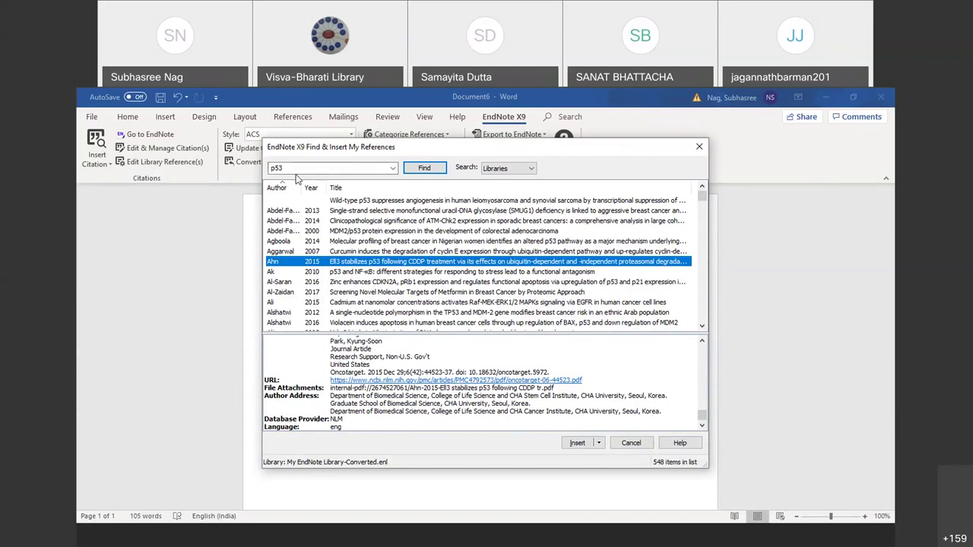
- Search the EndNote libraries for mdm2 references
double_click(269, 168)
key(BackSpace)
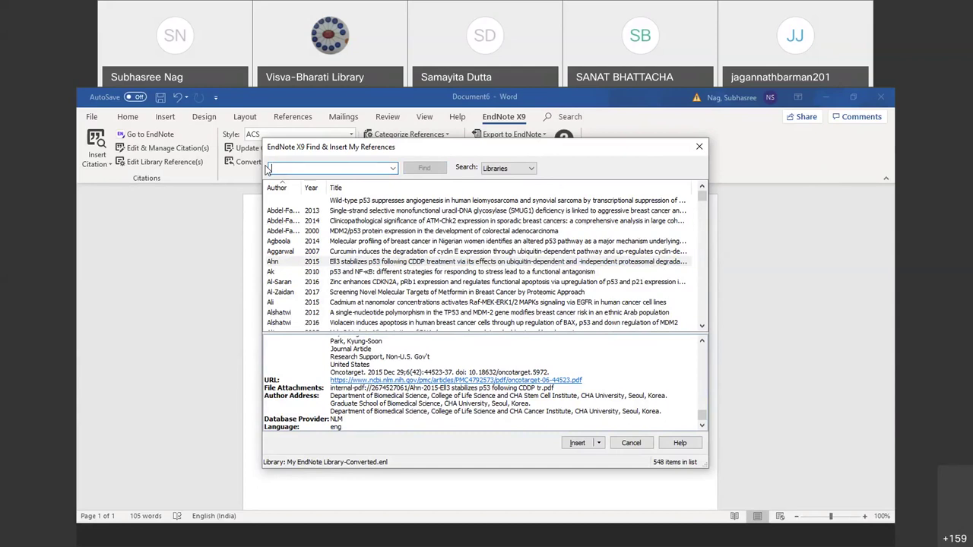
text(mdm2)
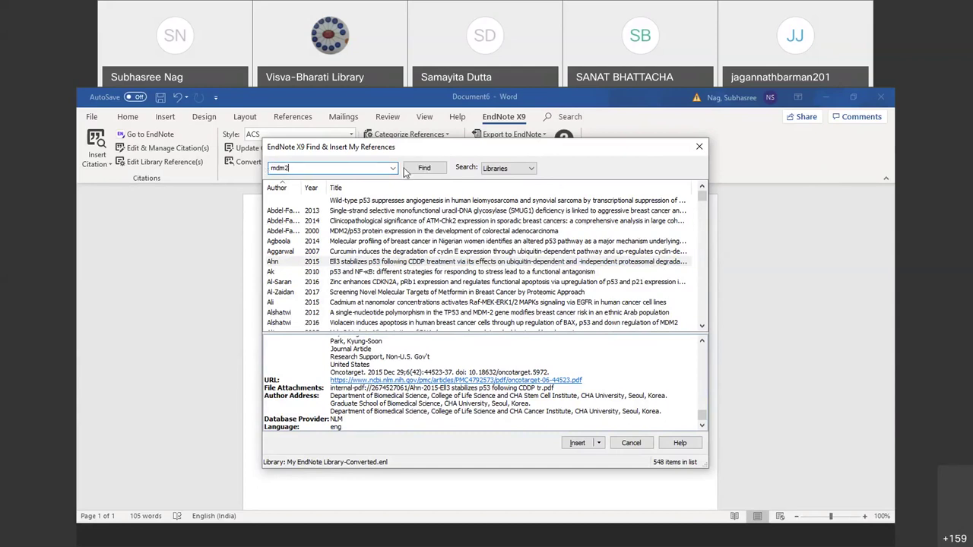
click(423, 168)
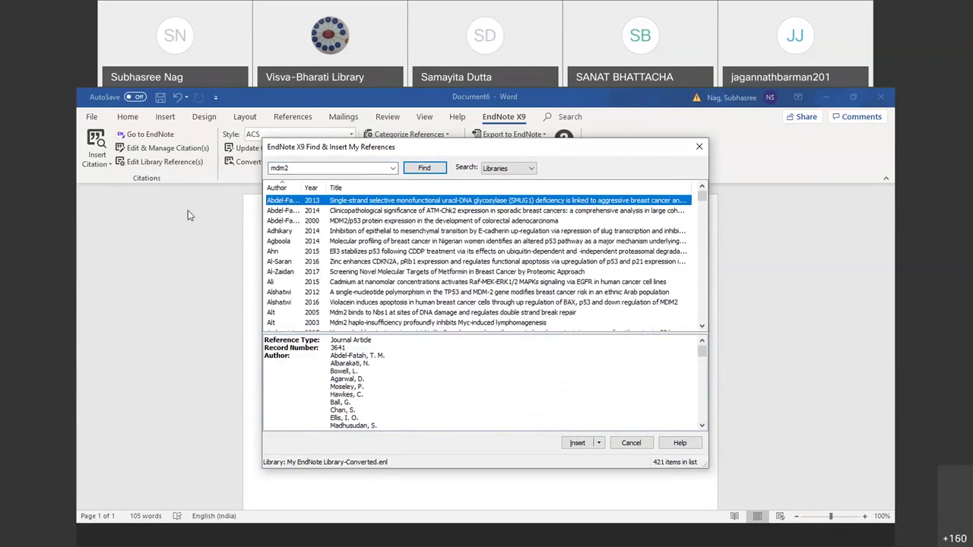
- Search for kanpur and cite the 2006 article "A comparative analysis of training methods for artificial neural network rainfall-runoff models"
double_click(279, 168)
text(kanpur)
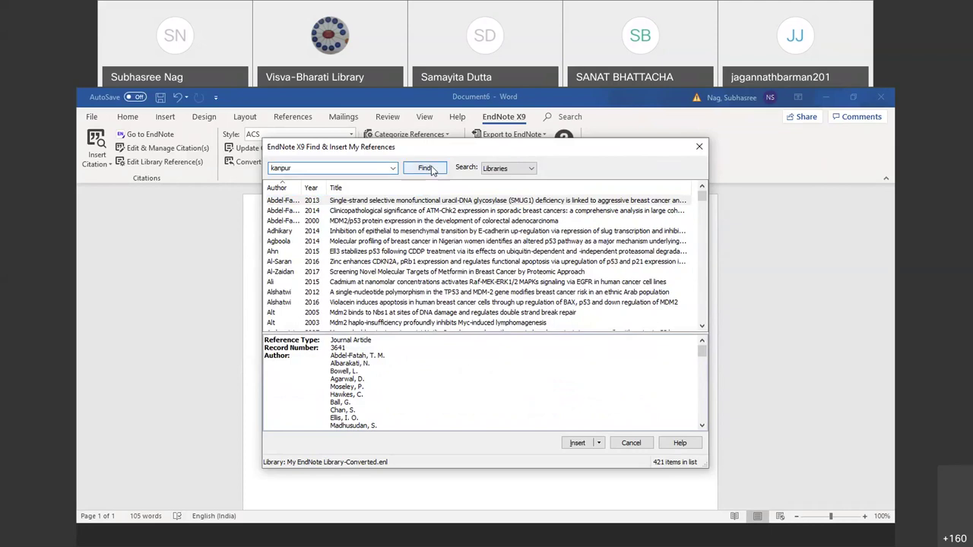
click(430, 168)
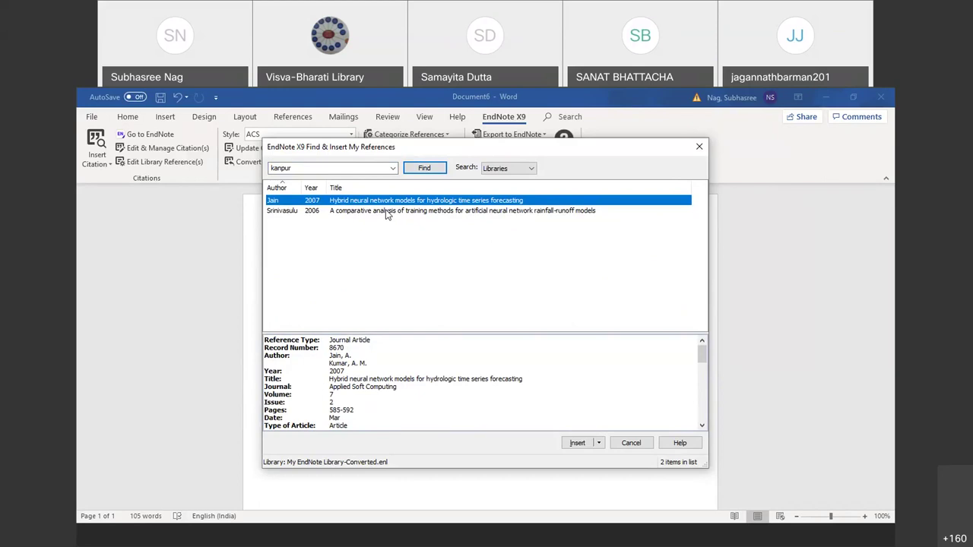
click(386, 213)
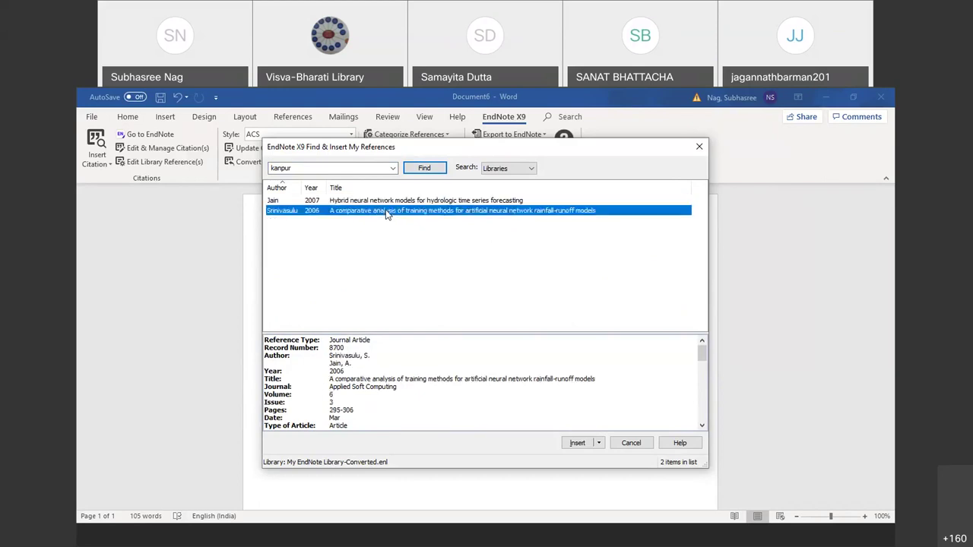
click(575, 443)
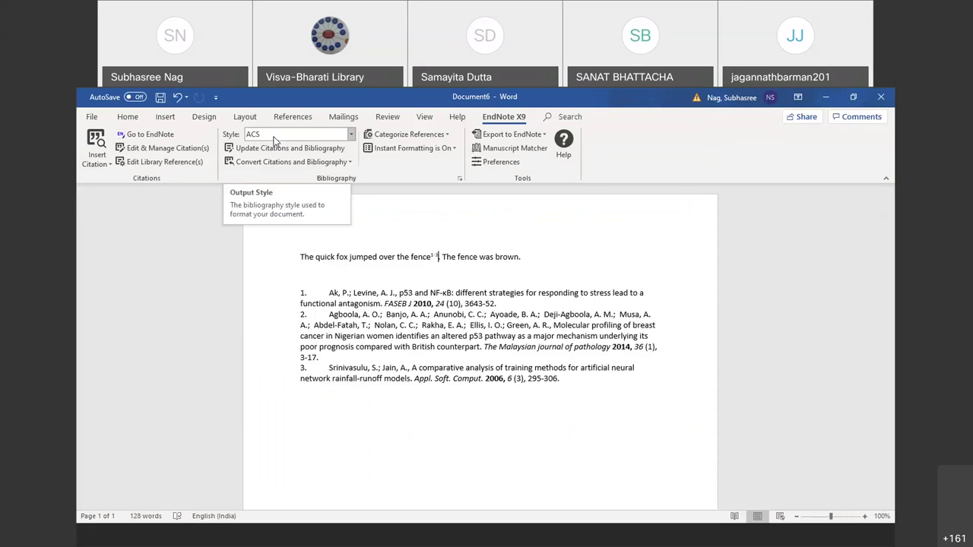
- Reformat the citations and bibliography in the Chicago 17th Footnote style, followed by the Turabian 9th Footnote style
click(275, 137)
click(311, 179)
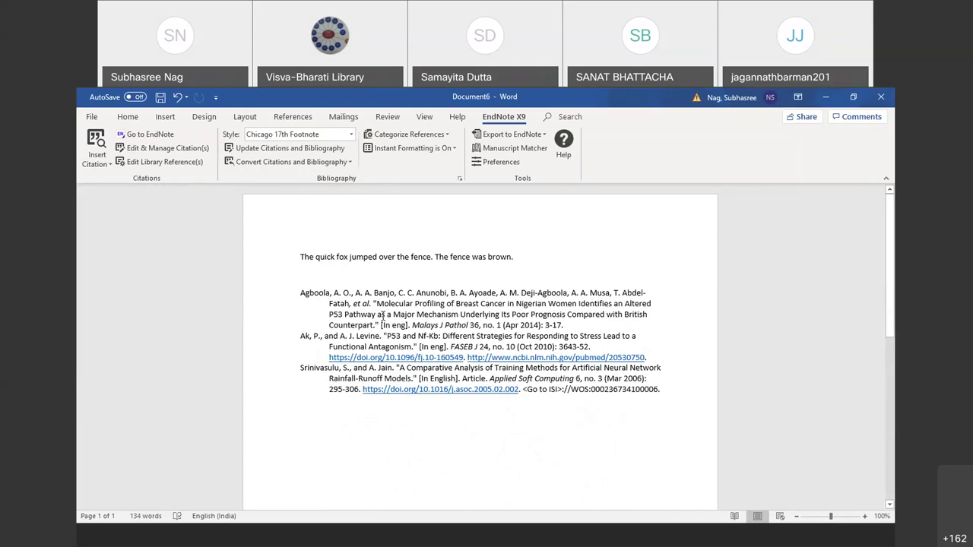
click(351, 134)
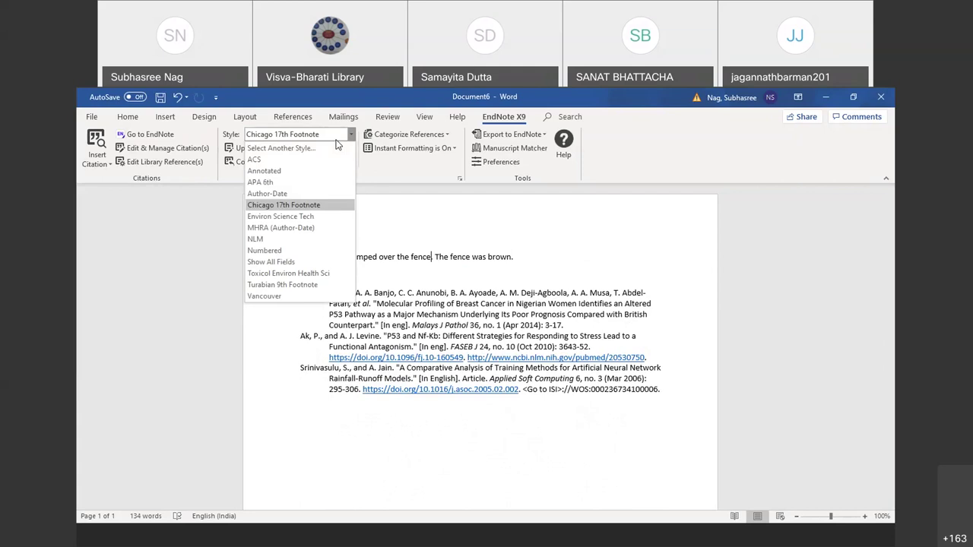
click(282, 284)
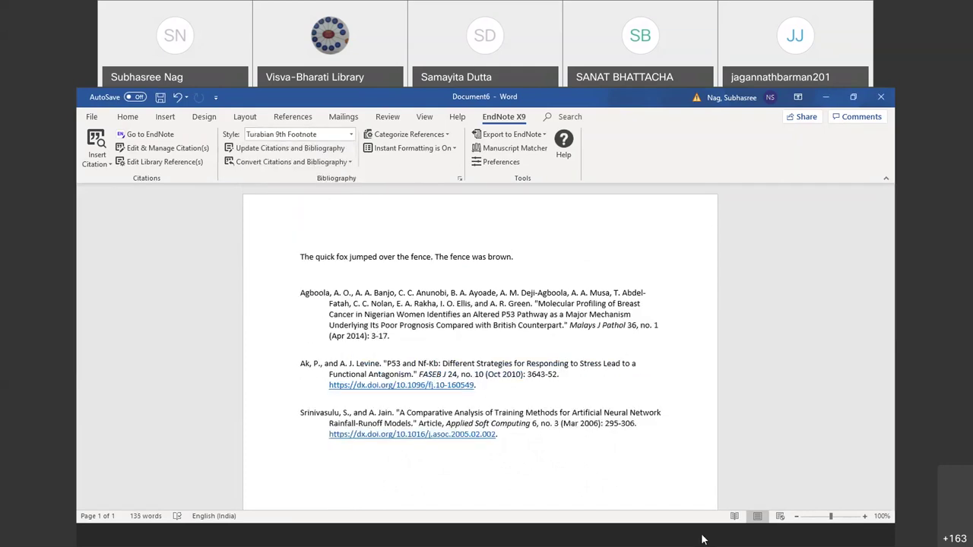
- Switch to EndNote online in the browser and open the Bibliography formatting page
key(alt+Tab)
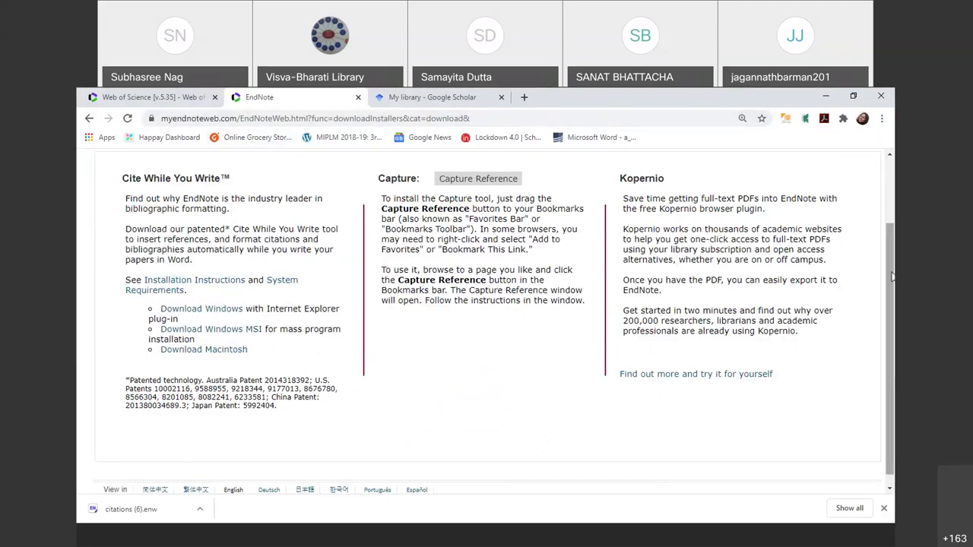
scroll(891, 200, up, 1)
scroll(891, 200, up, 1)
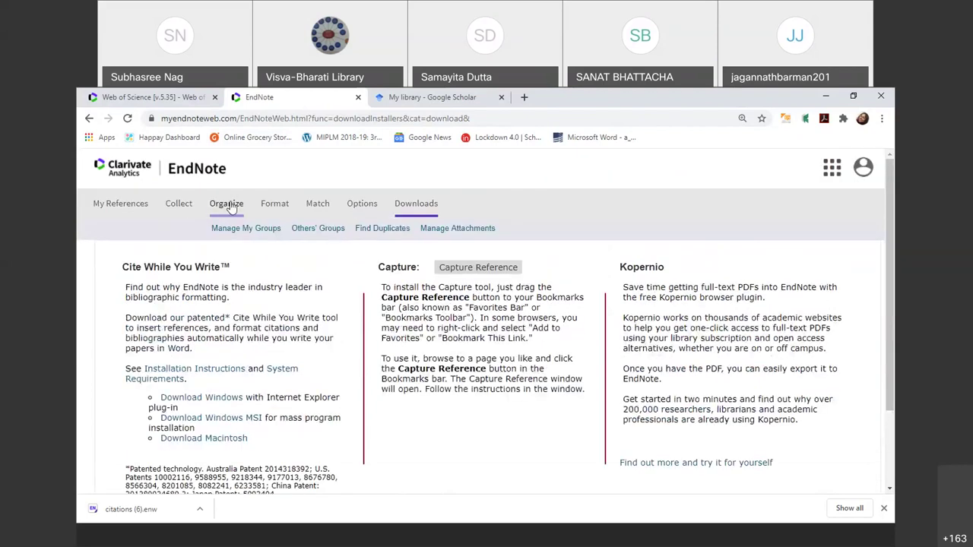
mouse_move(268, 207)
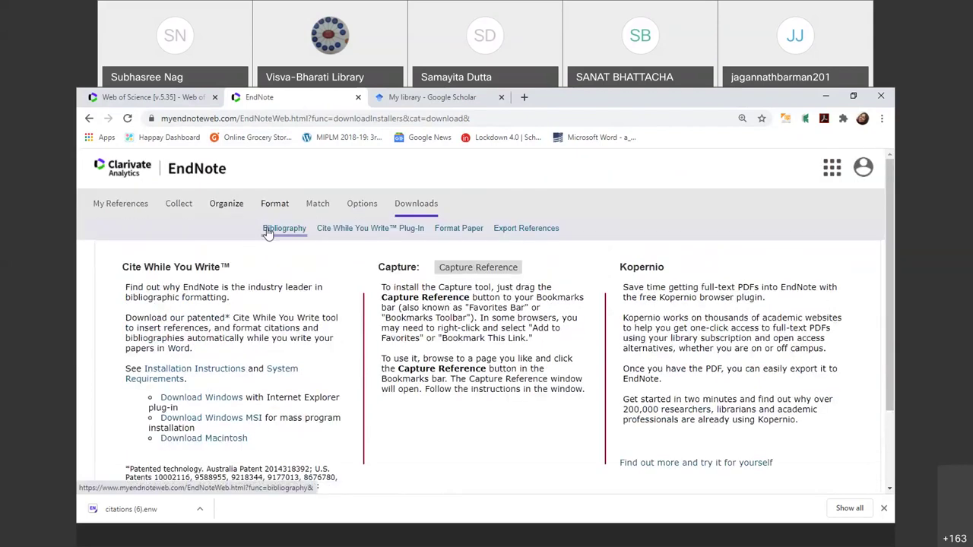
click(268, 231)
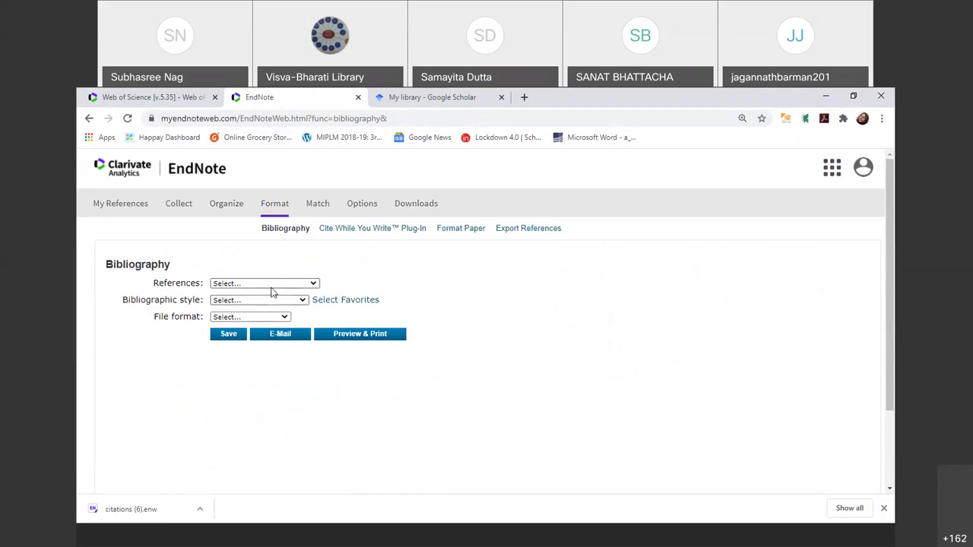
- Examine the reference groups, bibliographic styles and style favorites available for formatting a bibliography
click(271, 284)
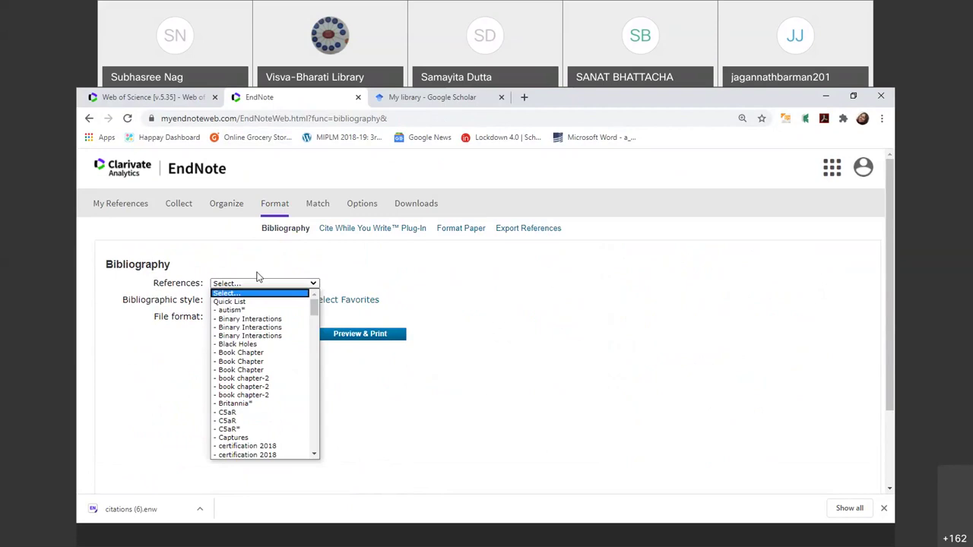
click(324, 251)
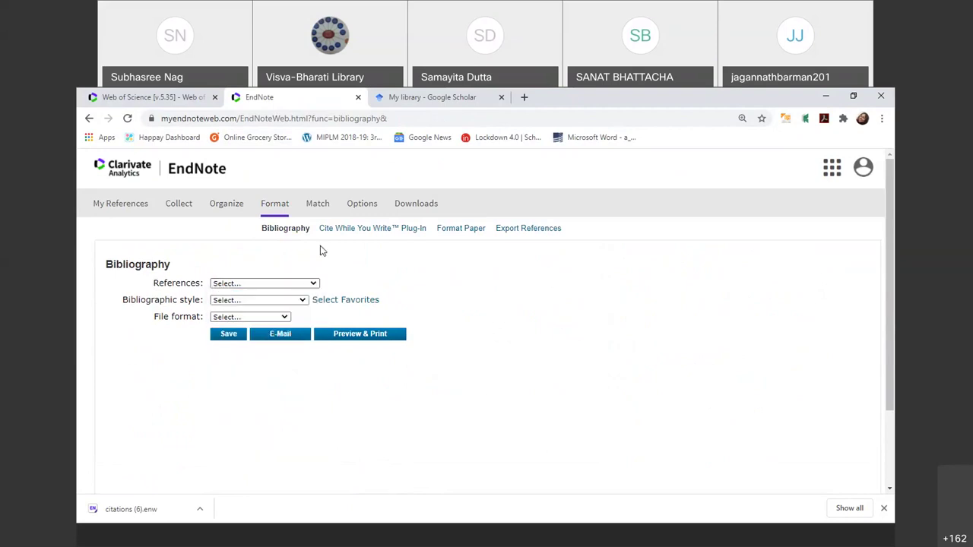
click(288, 303)
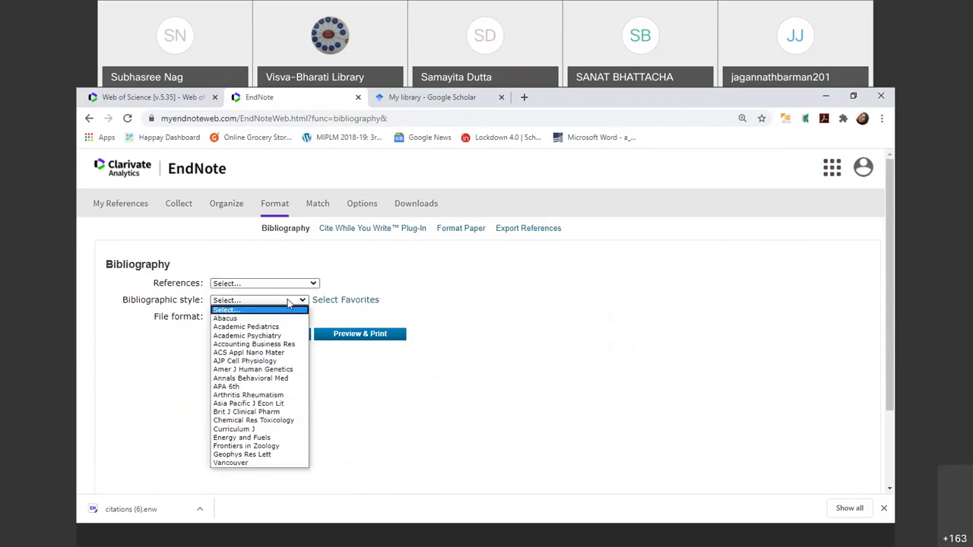
click(346, 301)
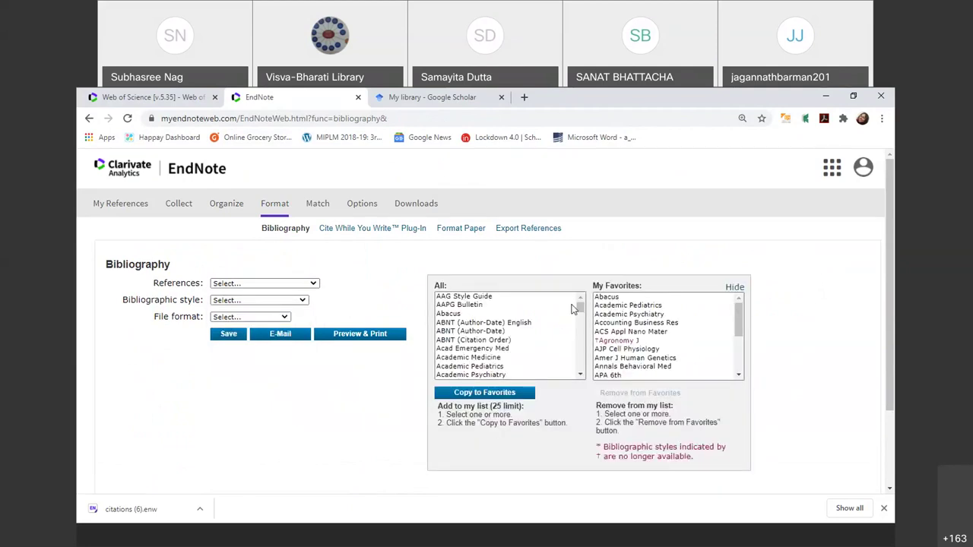
mouse_move(580, 308)
mouse_down()
mouse_move(587, 369)
mouse_move(586, 308)
mouse_up()
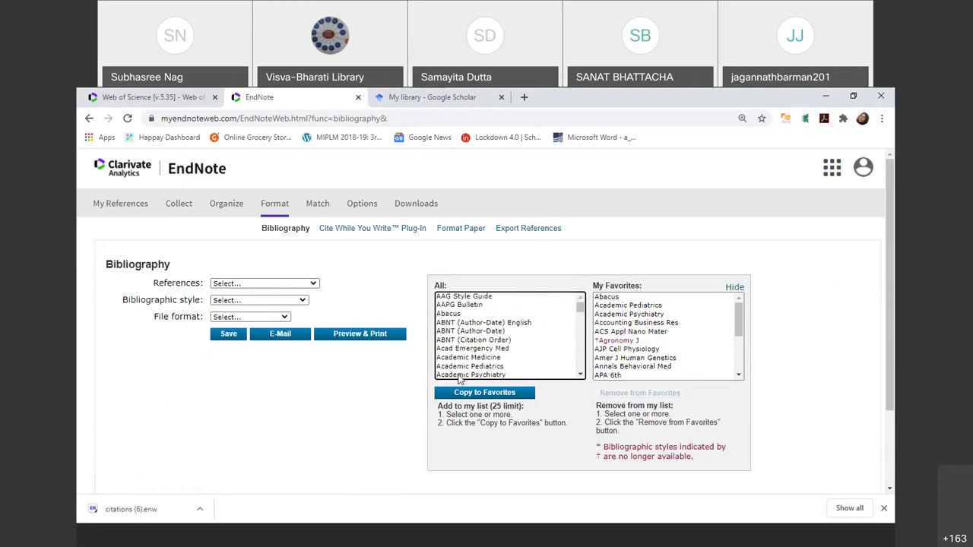
click(459, 376)
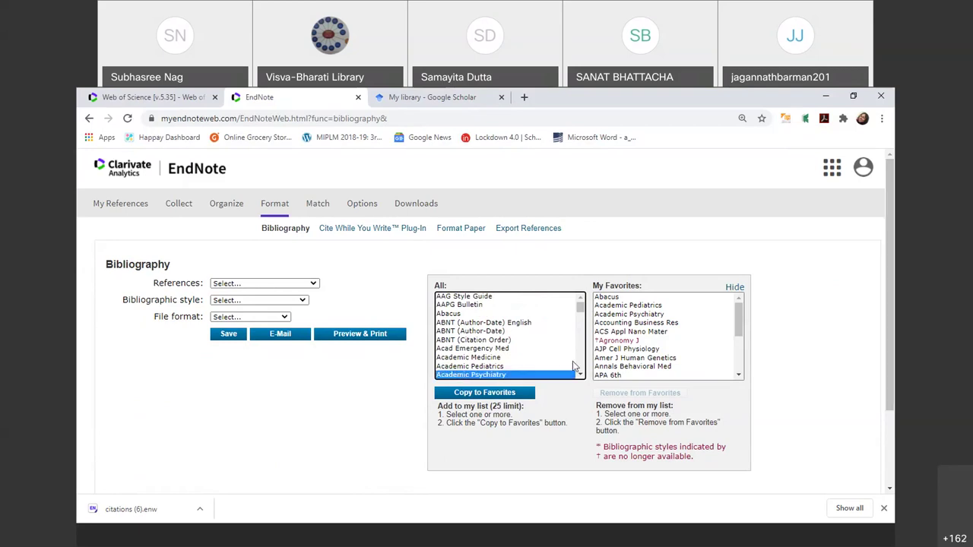
click(732, 289)
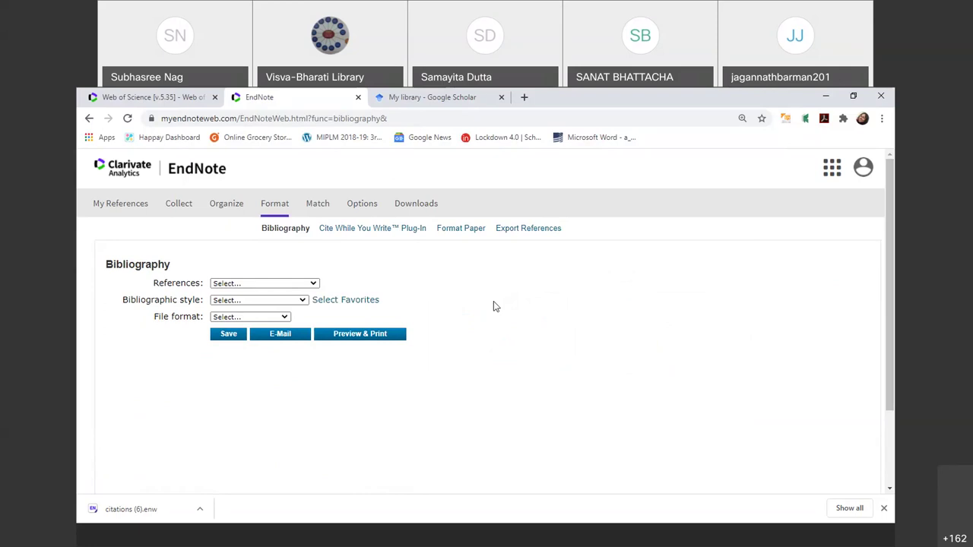
- Set up a reference export of the visva bharati demo group in the EndNote Export style
click(530, 230)
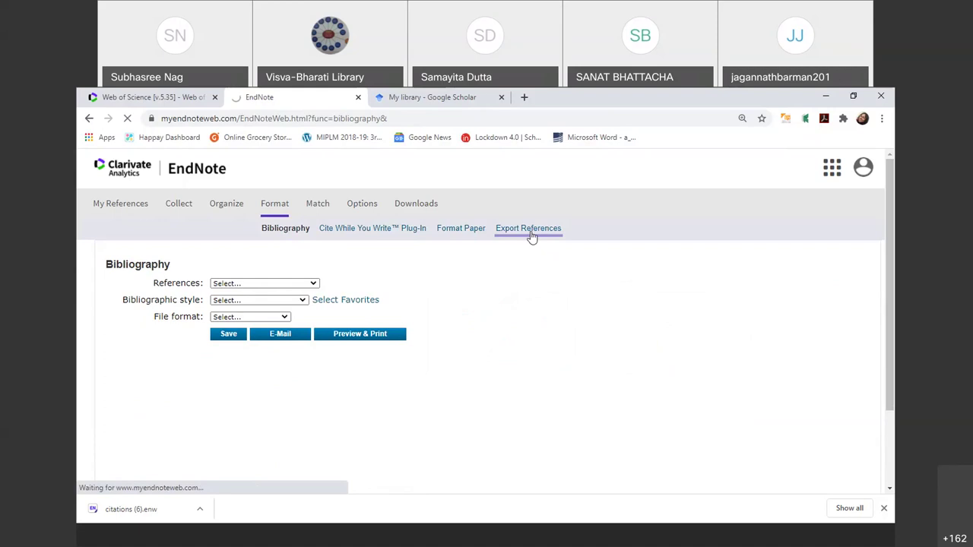
click(285, 282)
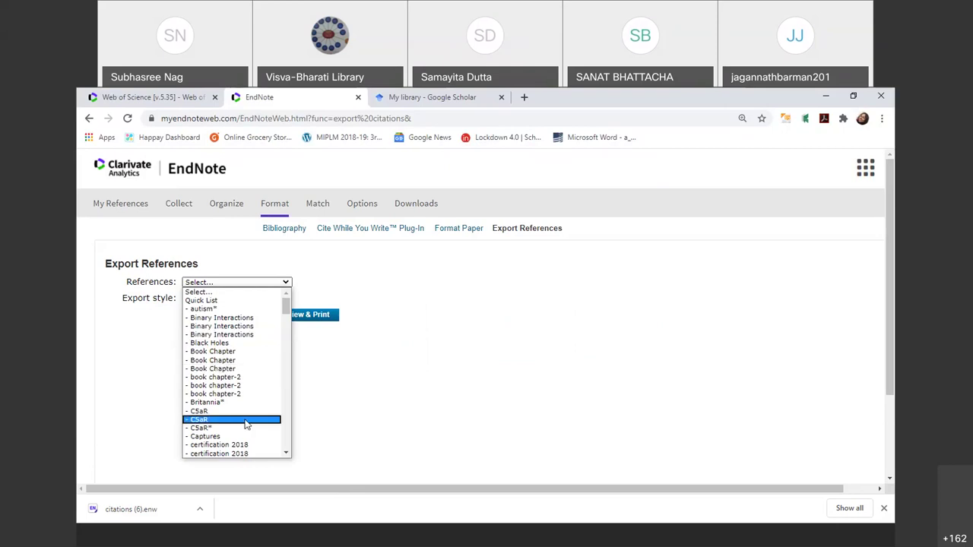
drag(286, 306, 287, 444)
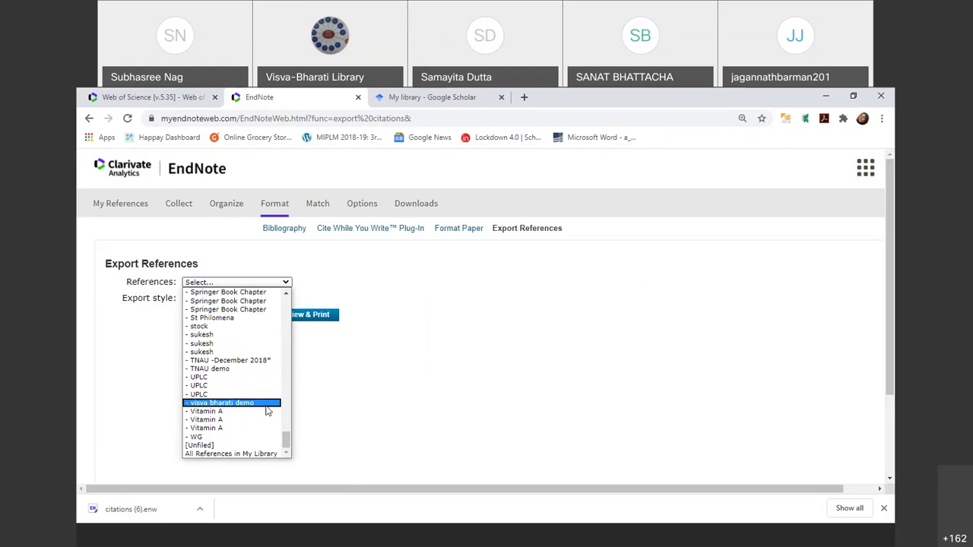
click(266, 403)
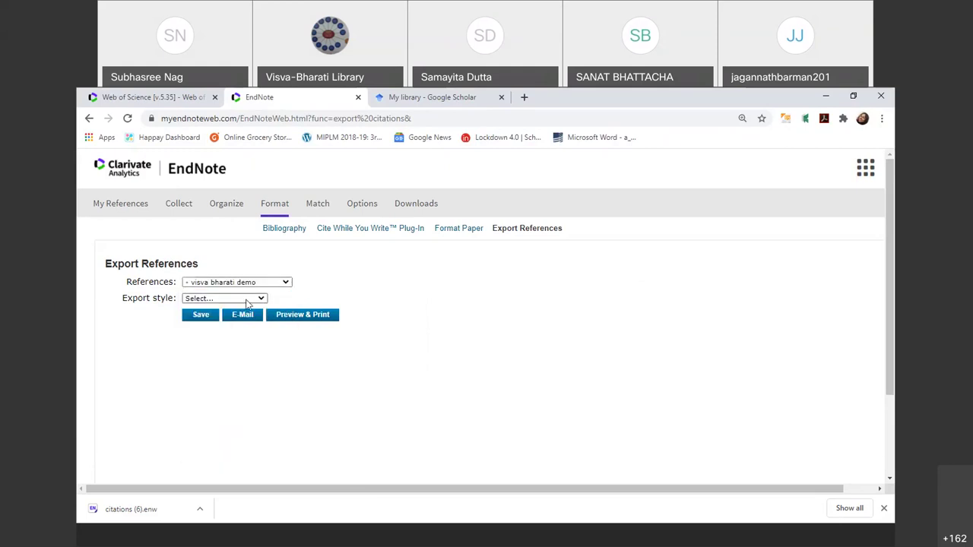
click(237, 298)
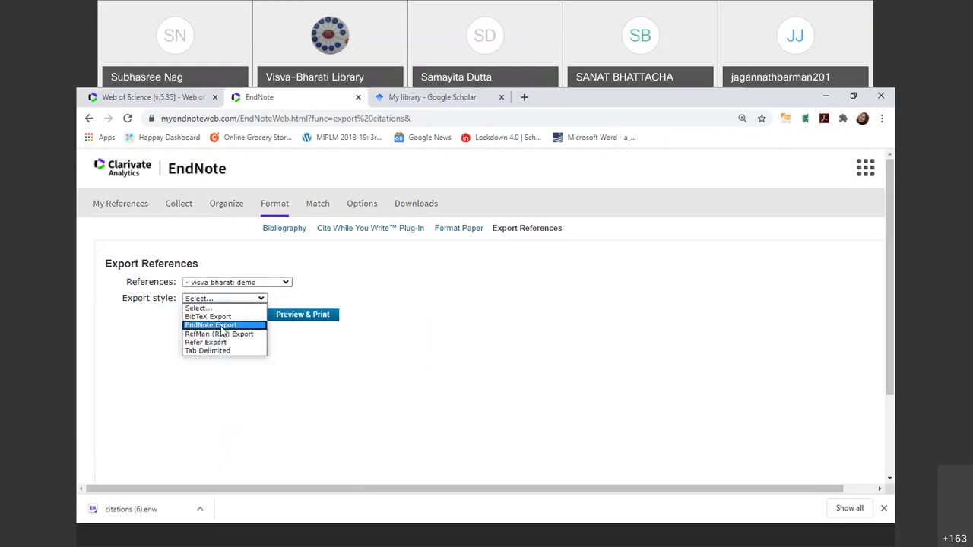
click(221, 327)
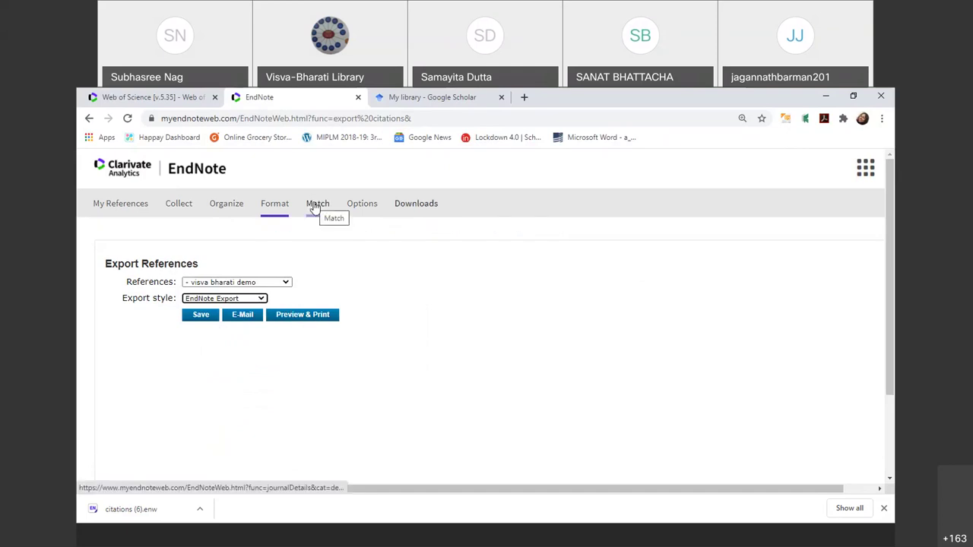
mouse_move(281, 209)
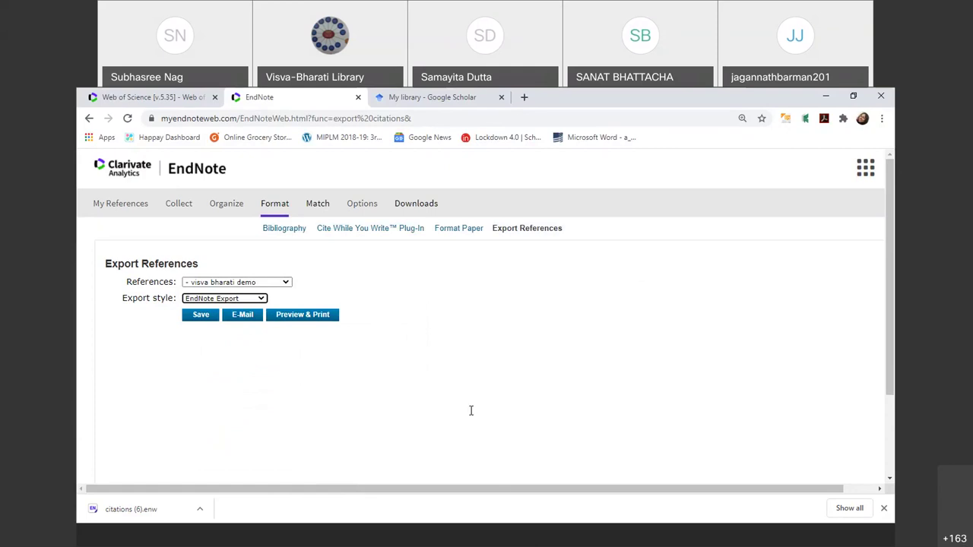
- Switch to the Word document and reformat the citations and bibliography in APA 6th, followed by NLM
key(alt+Tab)
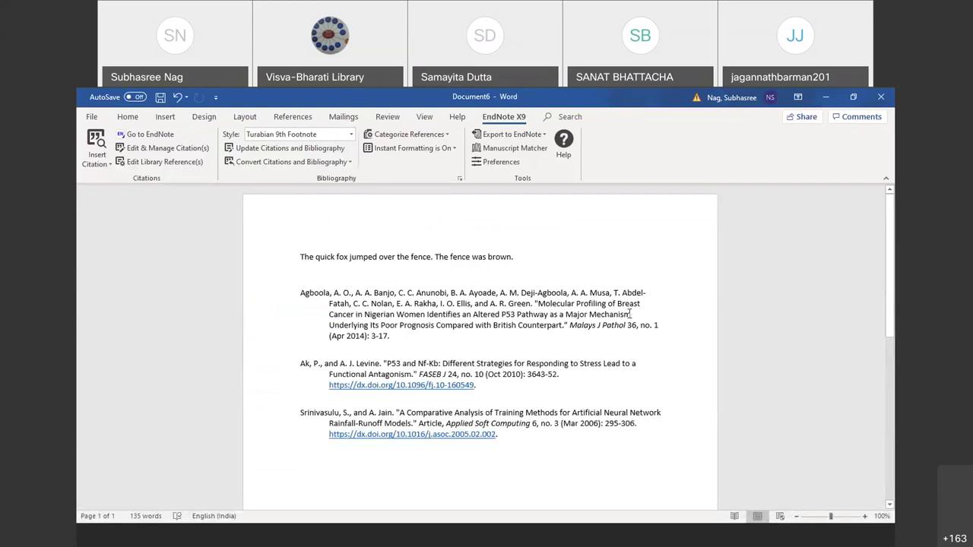
click(334, 134)
click(293, 181)
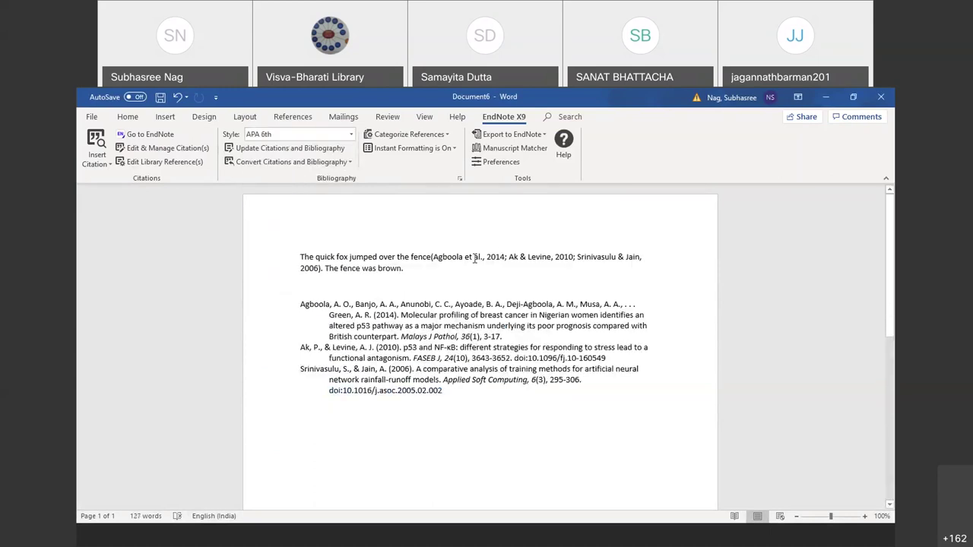
click(350, 135)
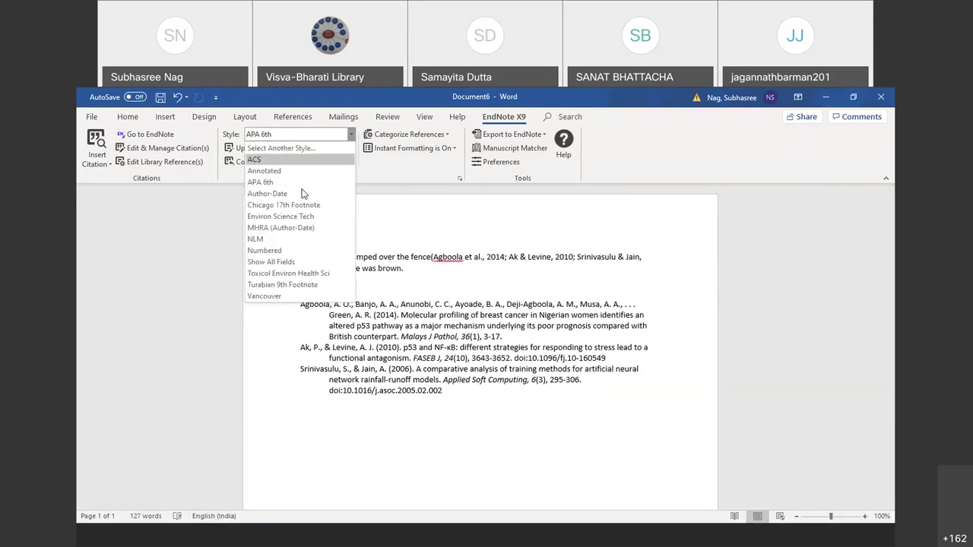
click(289, 240)
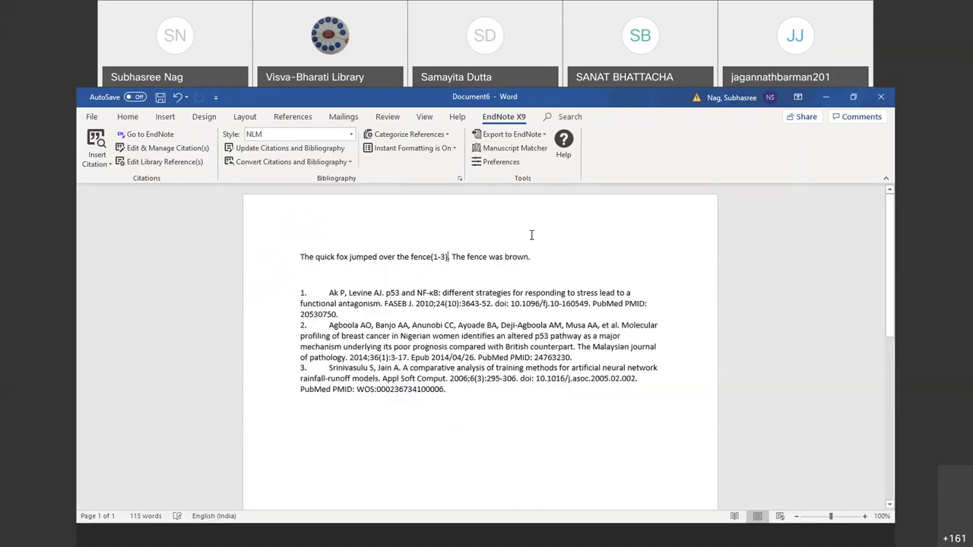
- Cite the 2007 article "Hybrid neural network models for hydrologic time series forecasting" at the end of the second sentence
click(99, 166)
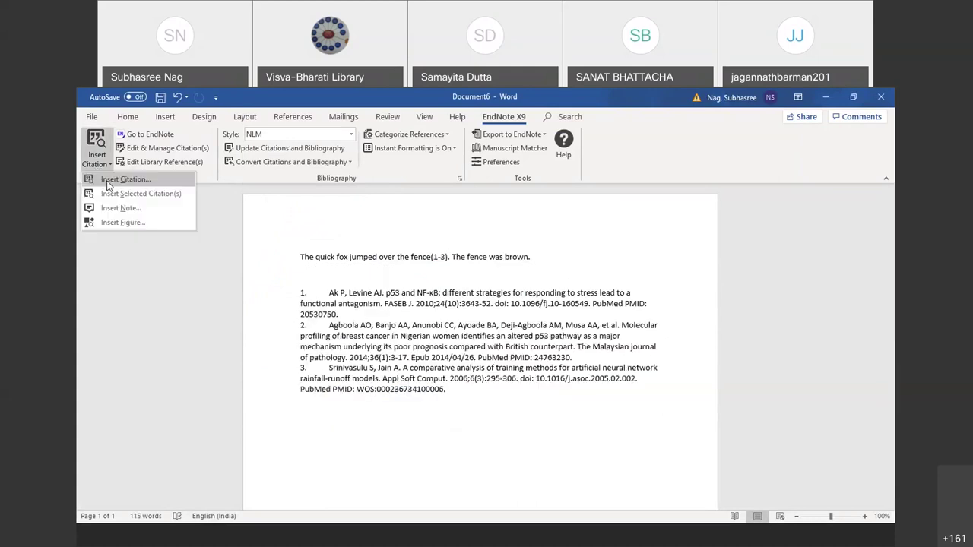
click(110, 181)
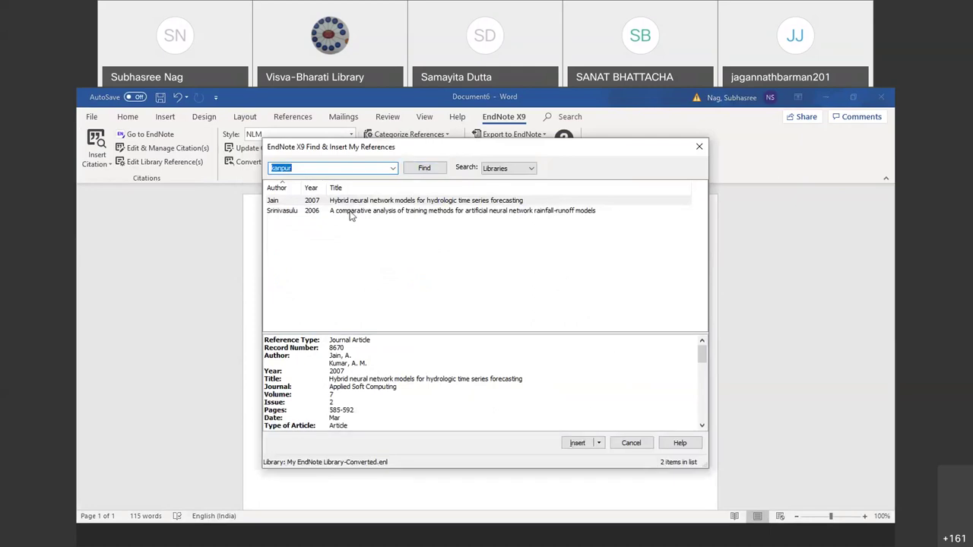
click(354, 202)
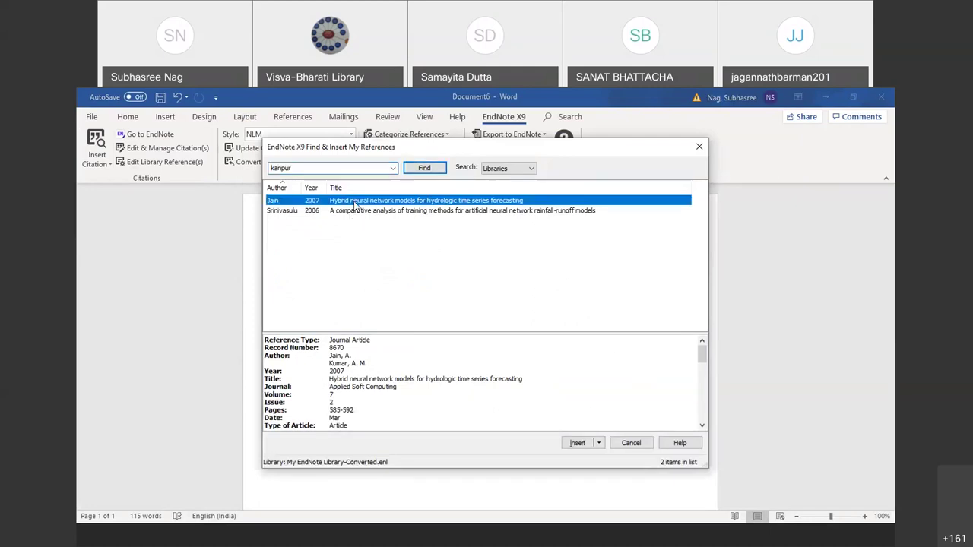
click(577, 443)
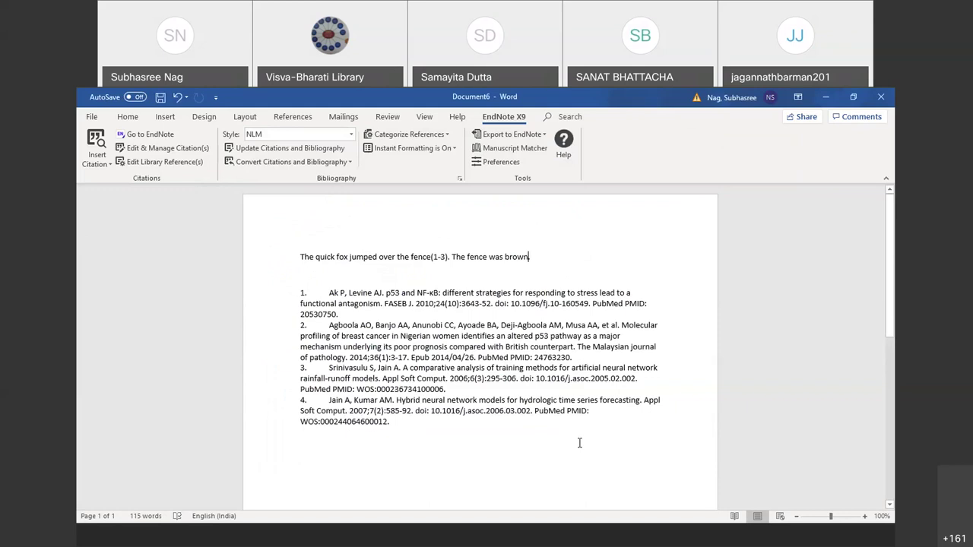
- Open the document's citations for editing and try to remove the 2007 citation from the second citation group
click(160, 150)
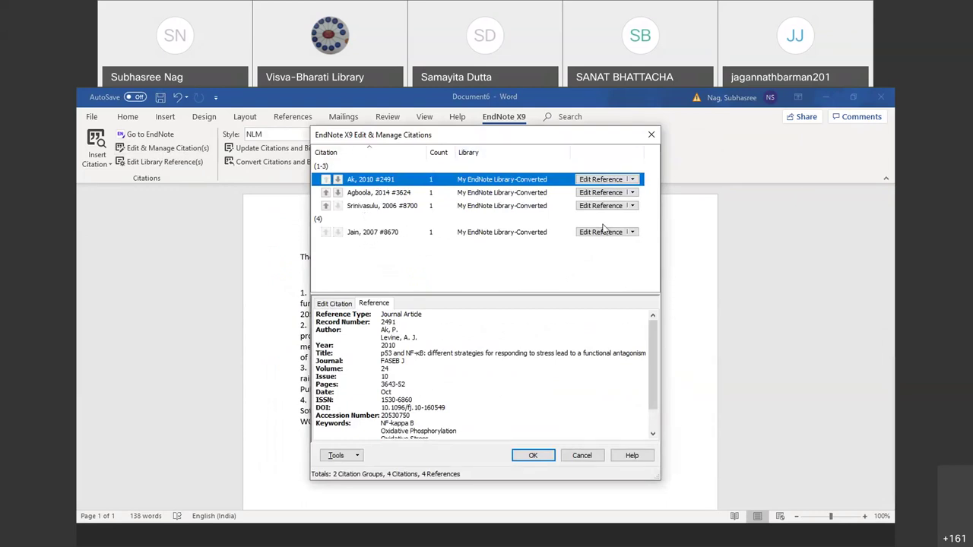
click(633, 232)
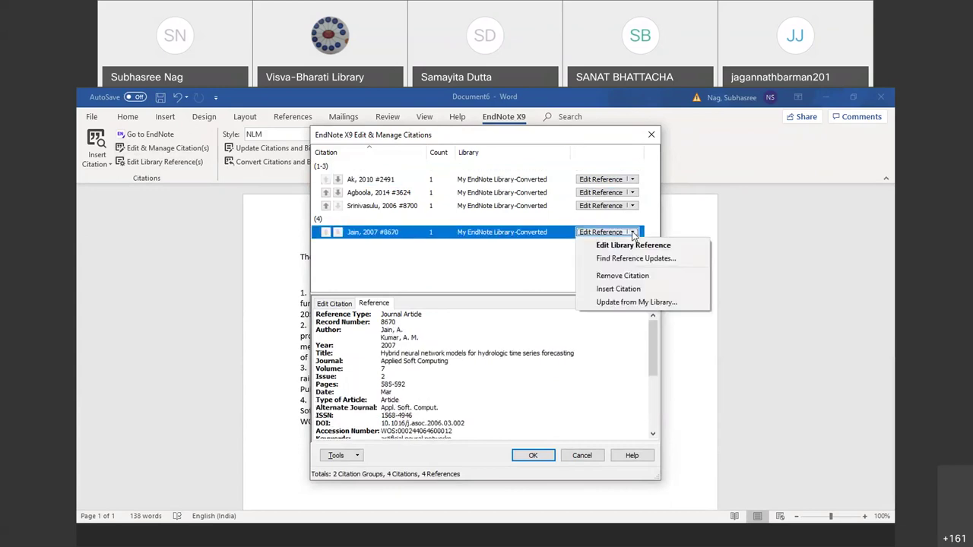
click(614, 279)
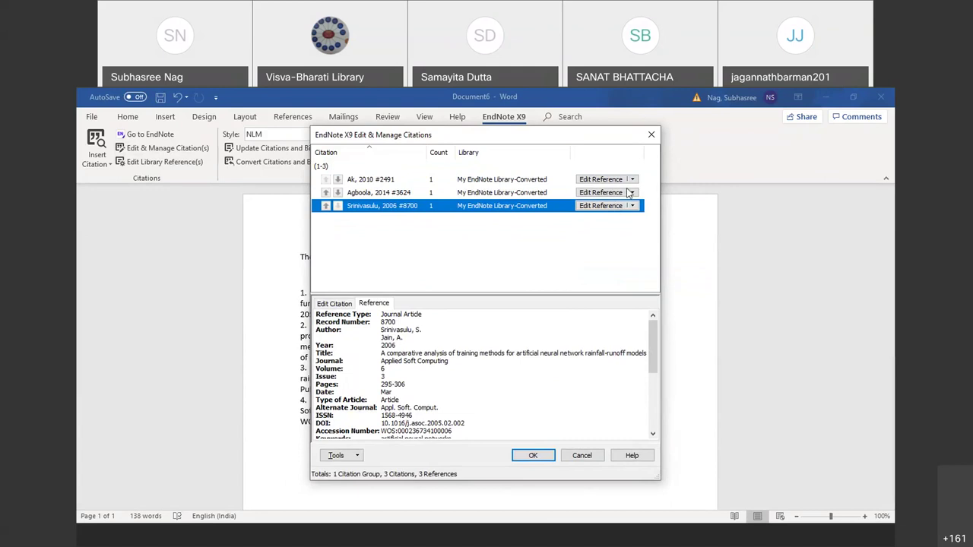
- Try to insert the 2007 article "Hybrid neural network models for hydrologic time series forecasting" after the 2014 citation in the first group
click(356, 199)
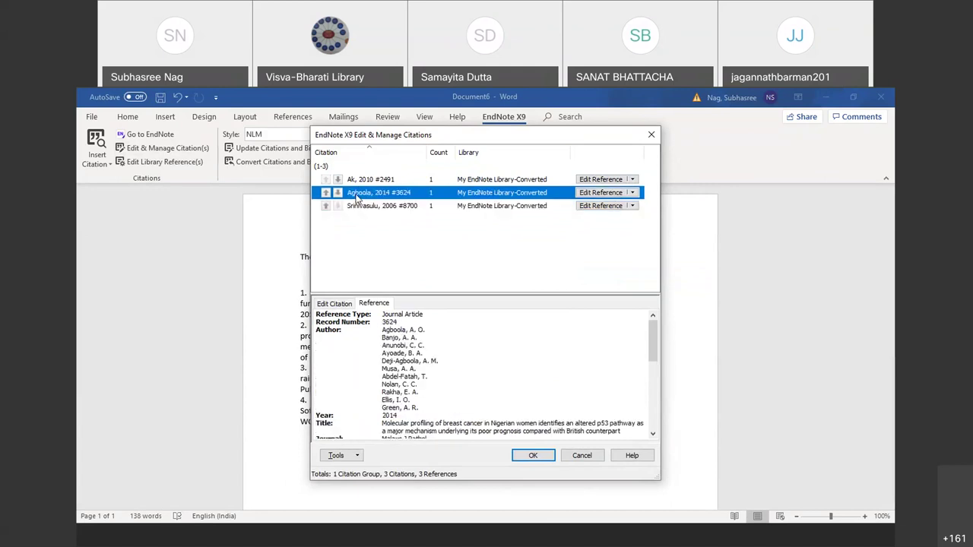
click(634, 193)
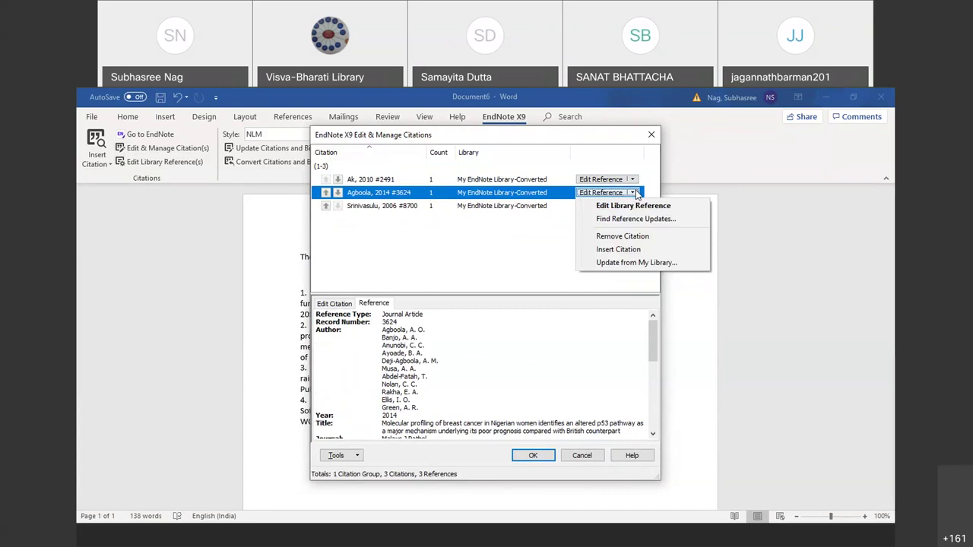
click(627, 253)
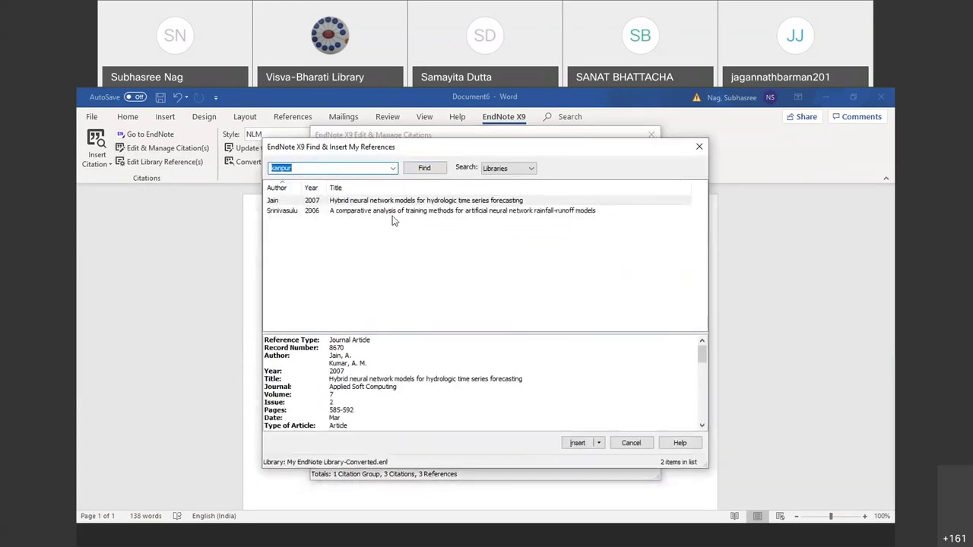
click(577, 443)
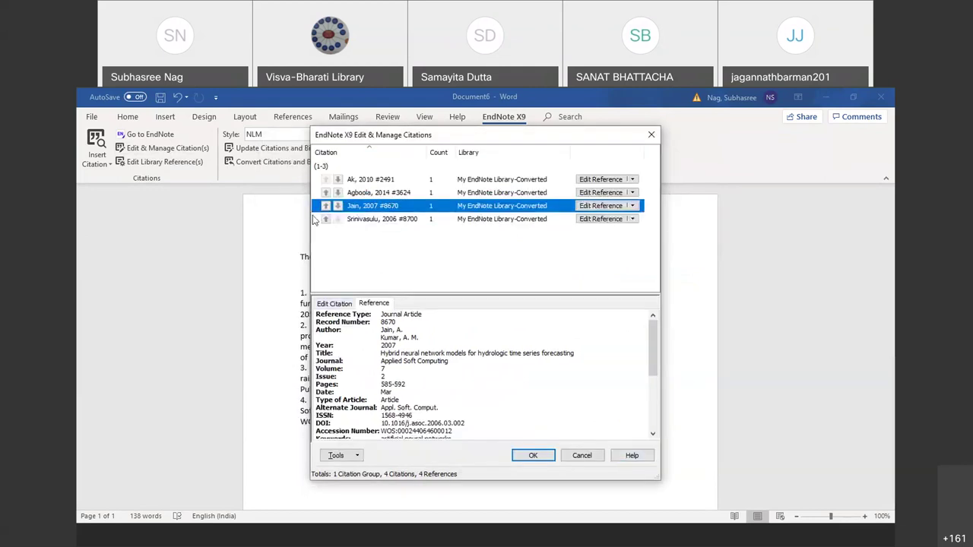
- Try moving the 2010 citation two places down in the first group, and close the citation manager without applying the changes
click(338, 180)
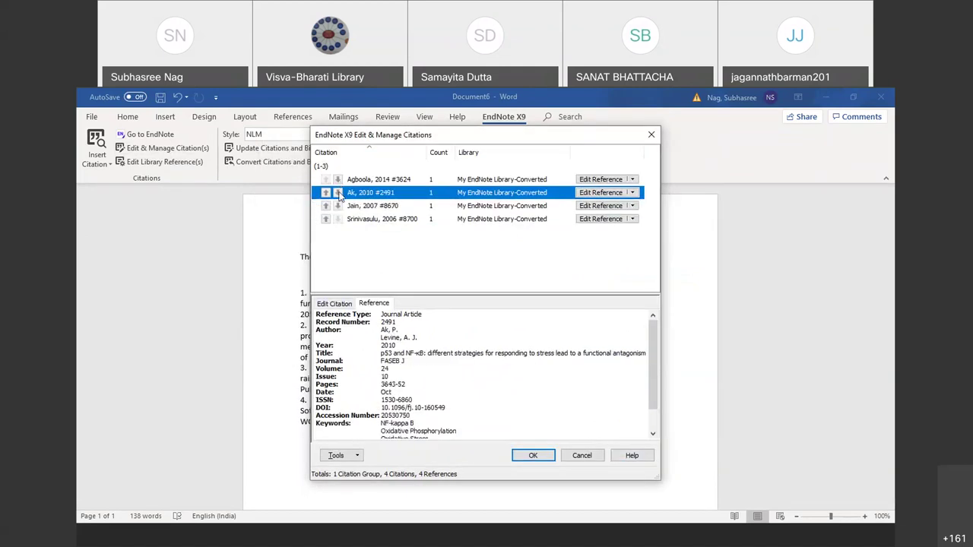
click(337, 193)
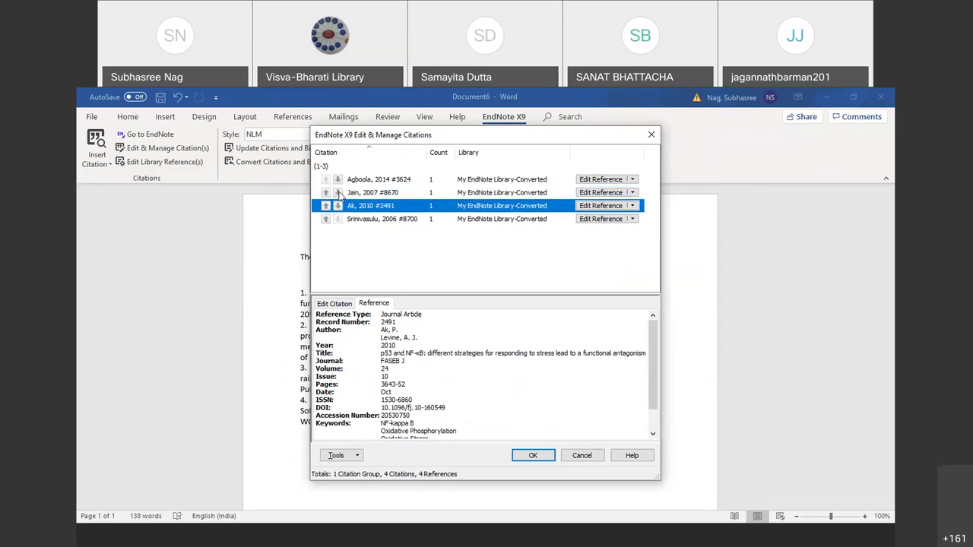
click(651, 136)
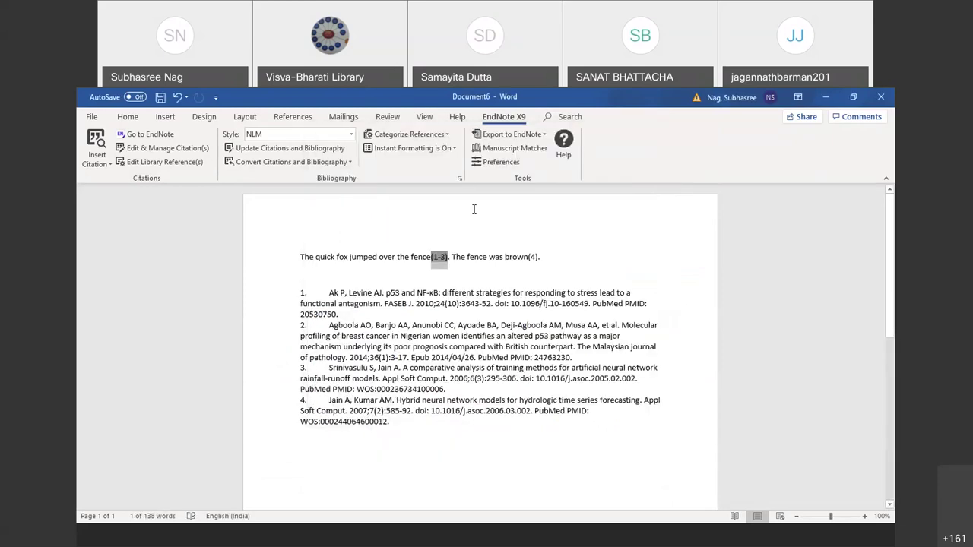
- Remove the 2014 citation from the first citation group and apply the change to the document
click(466, 280)
click(164, 147)
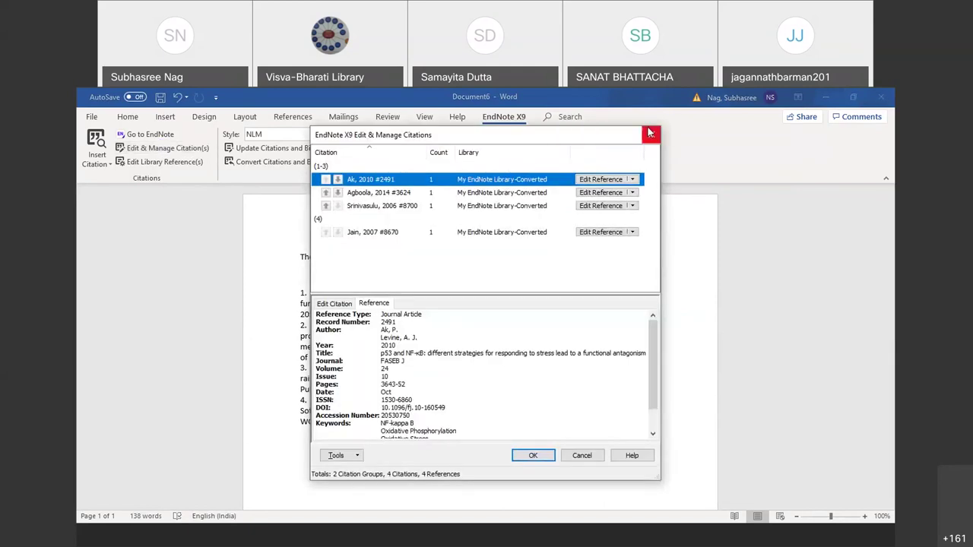
click(620, 195)
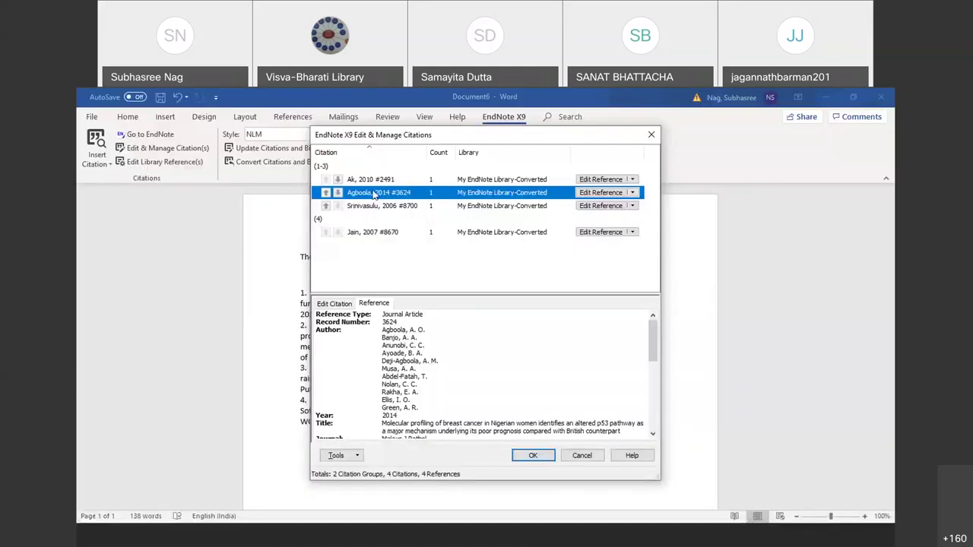
click(634, 192)
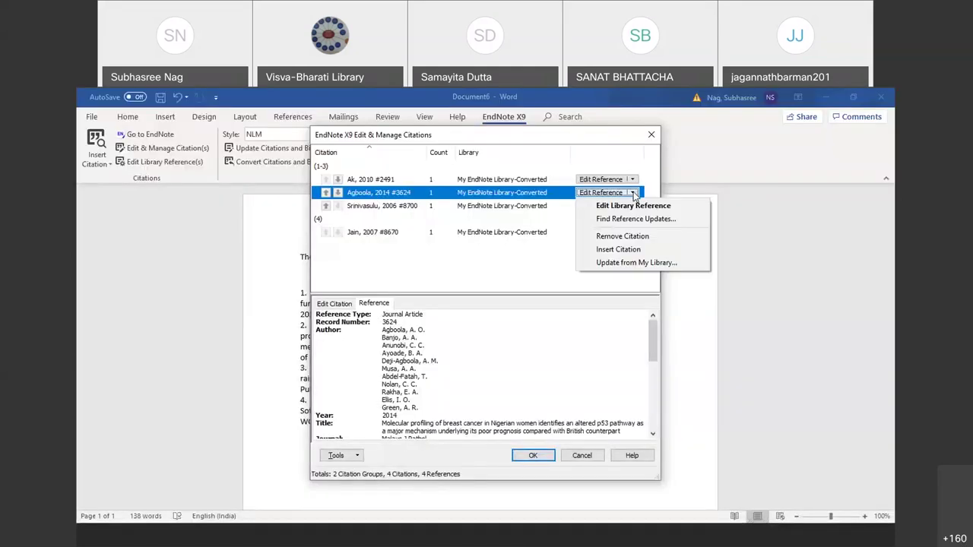
click(621, 236)
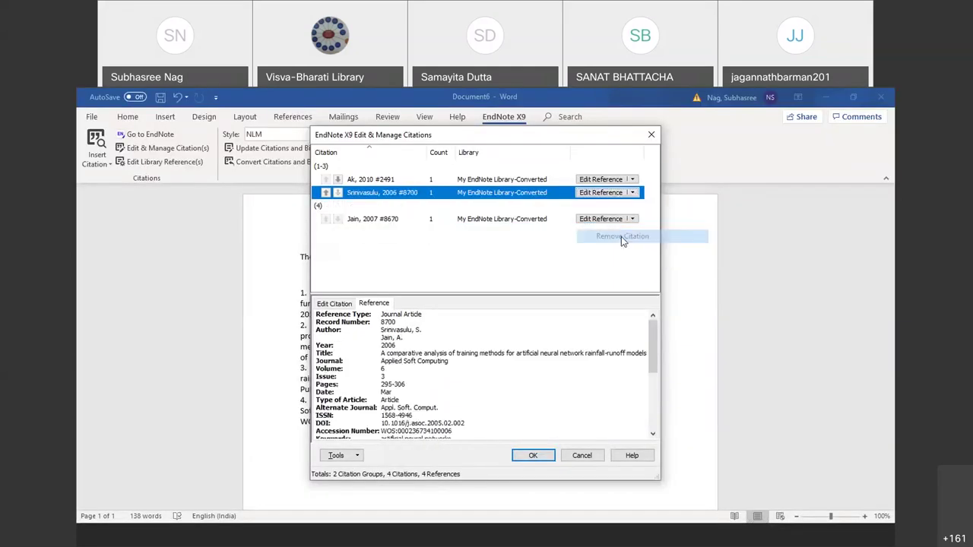
click(534, 456)
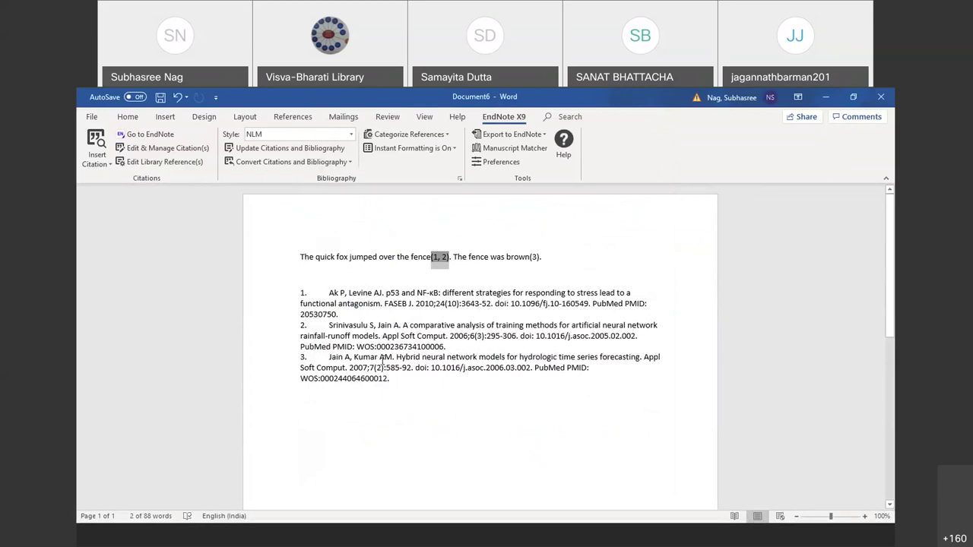
- Open the document's citations for editing and remove the 2007 citation from the second citation group
click(163, 148)
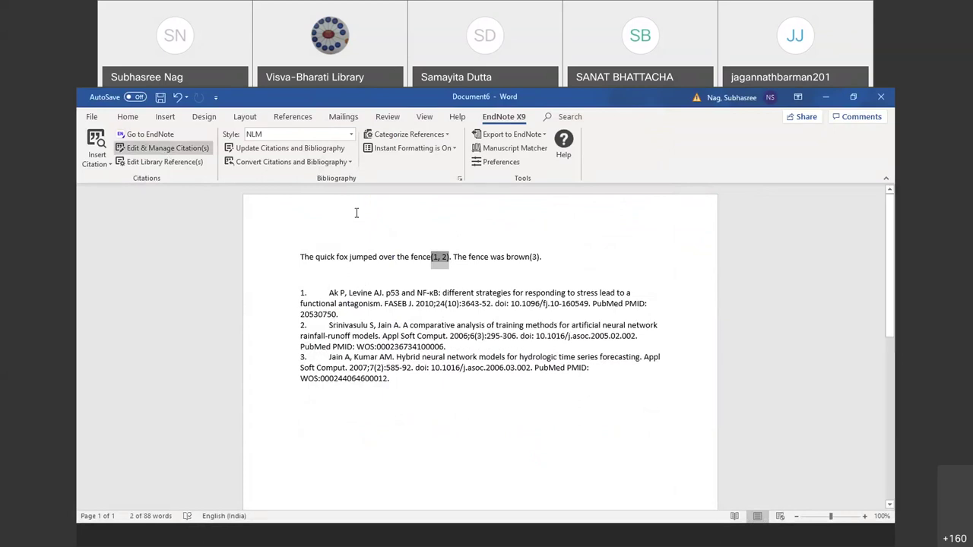
drag(300, 257, 549, 257)
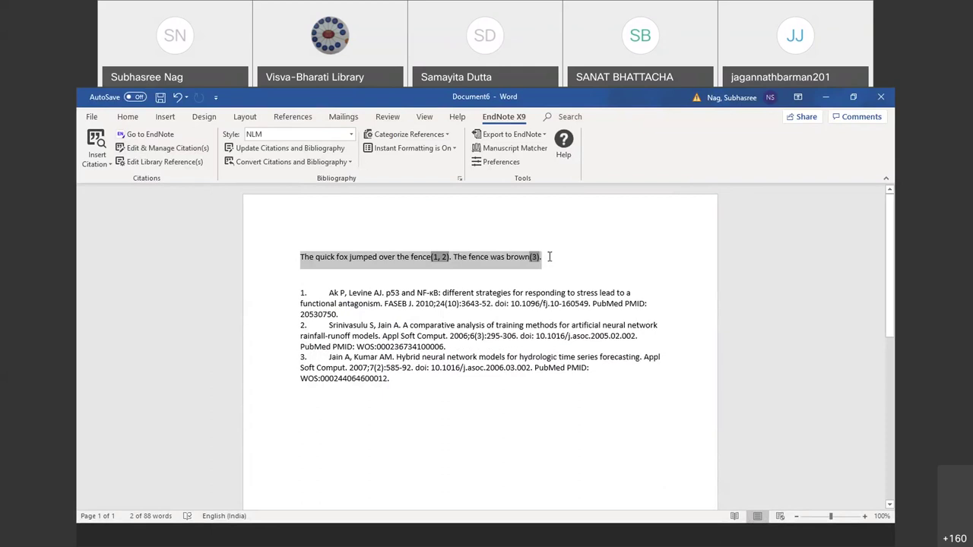
click(549, 257)
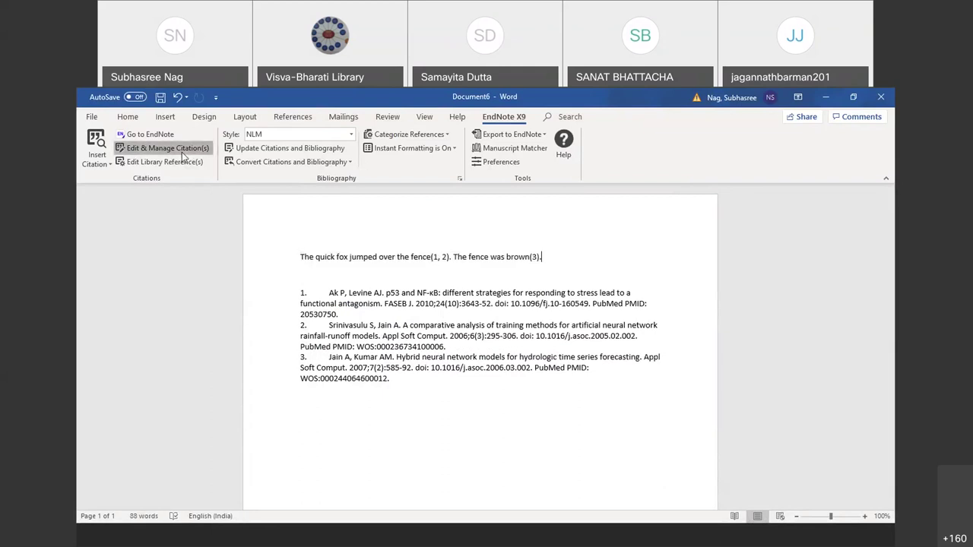
click(182, 150)
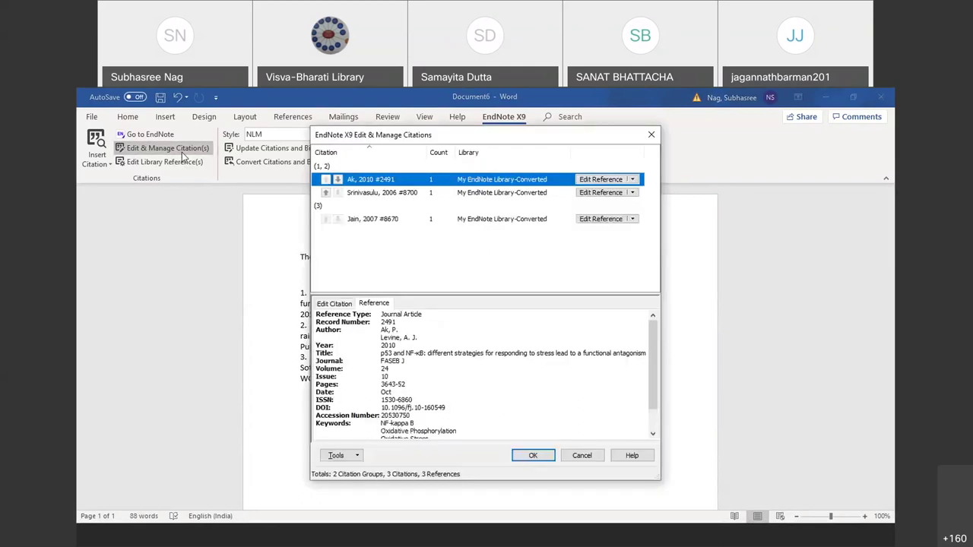
click(585, 220)
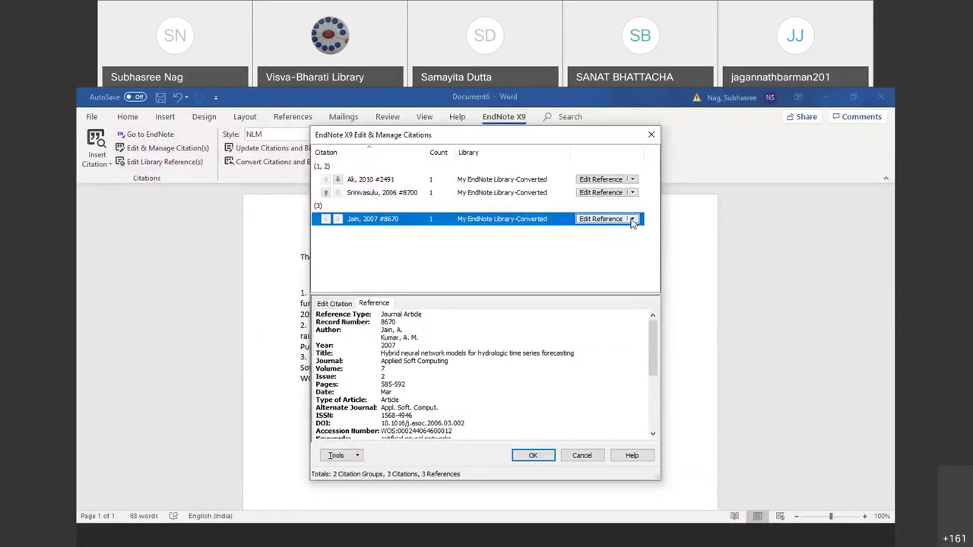
click(631, 219)
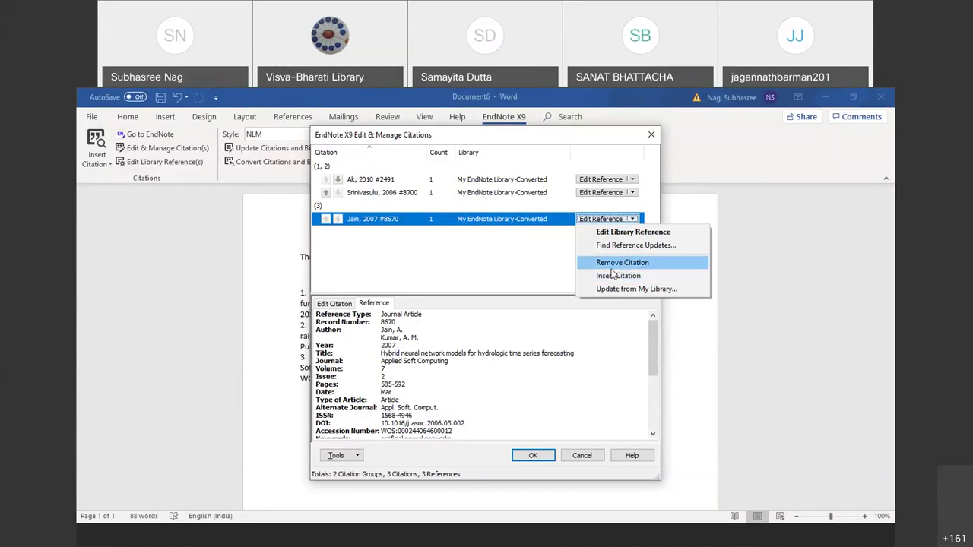
click(613, 266)
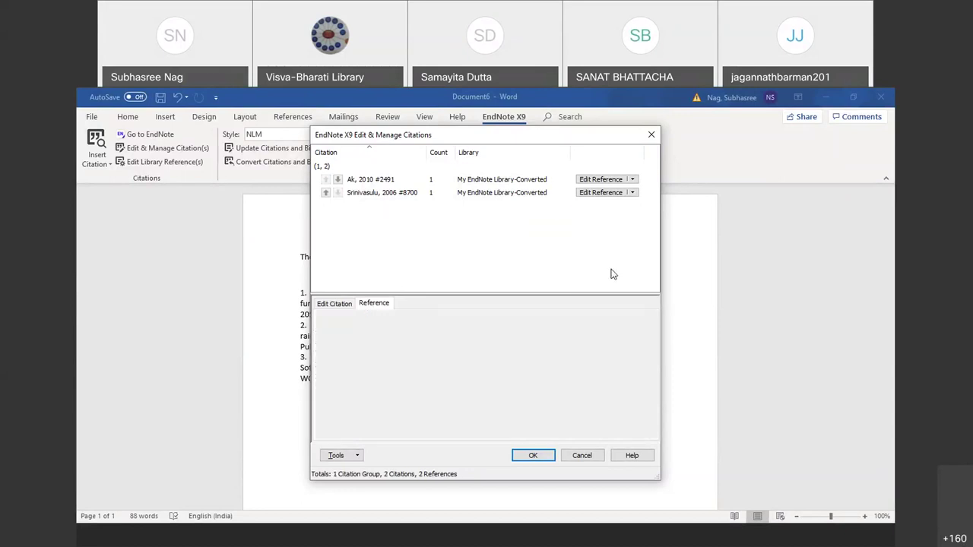
- Search the library for "checkpoint", insert the 2014 "Doxorubicin and 5-fluorouracil" article after the 2006 citation, and apply the citation changes
click(633, 193)
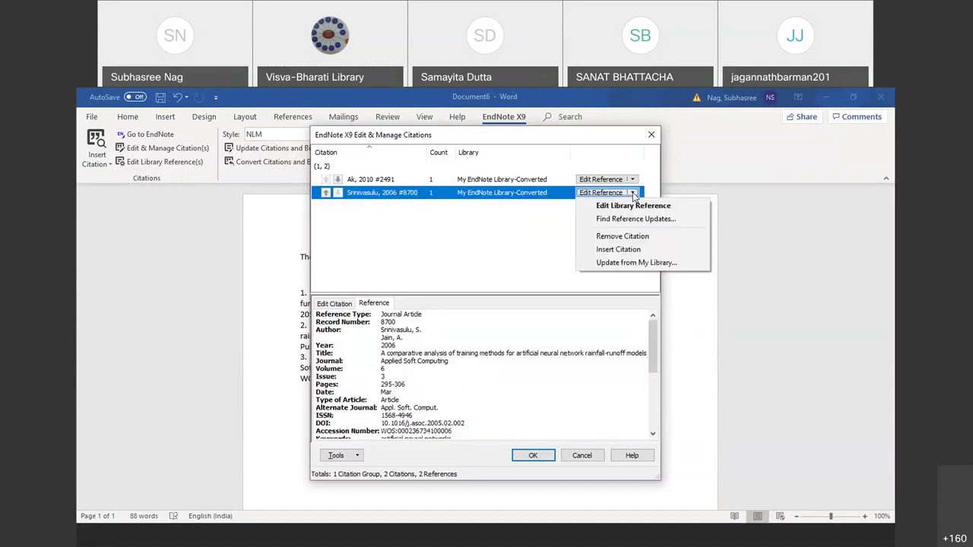
click(622, 250)
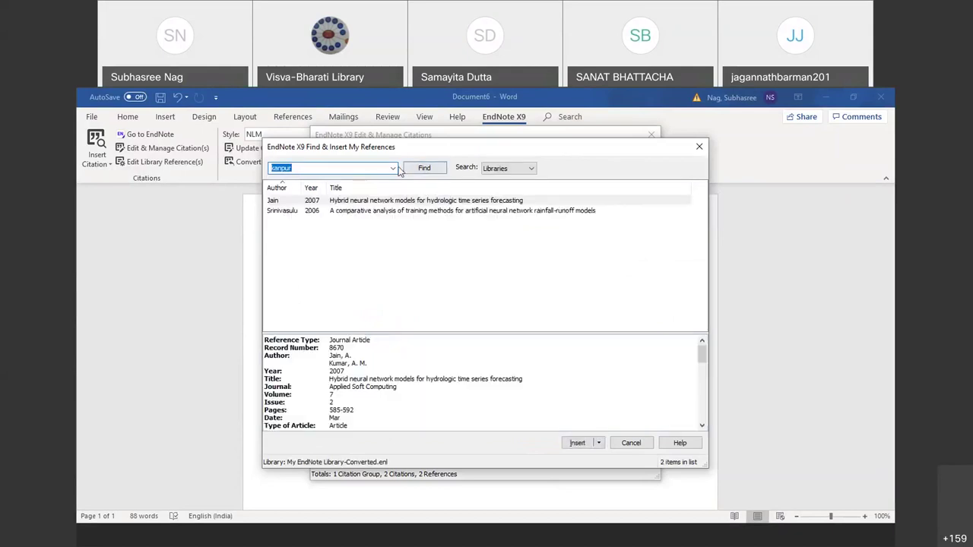
key(BackSpace)
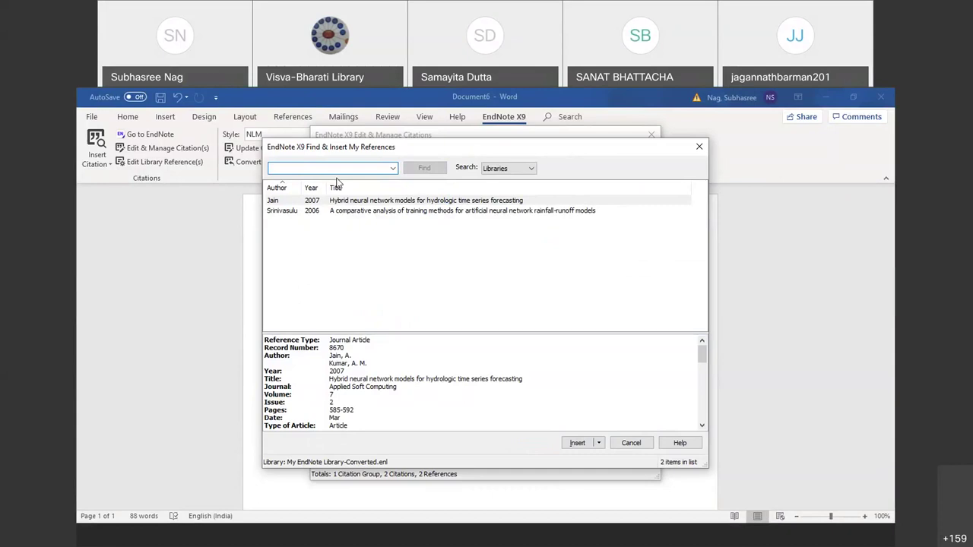
text(checkpoint)
click(408, 170)
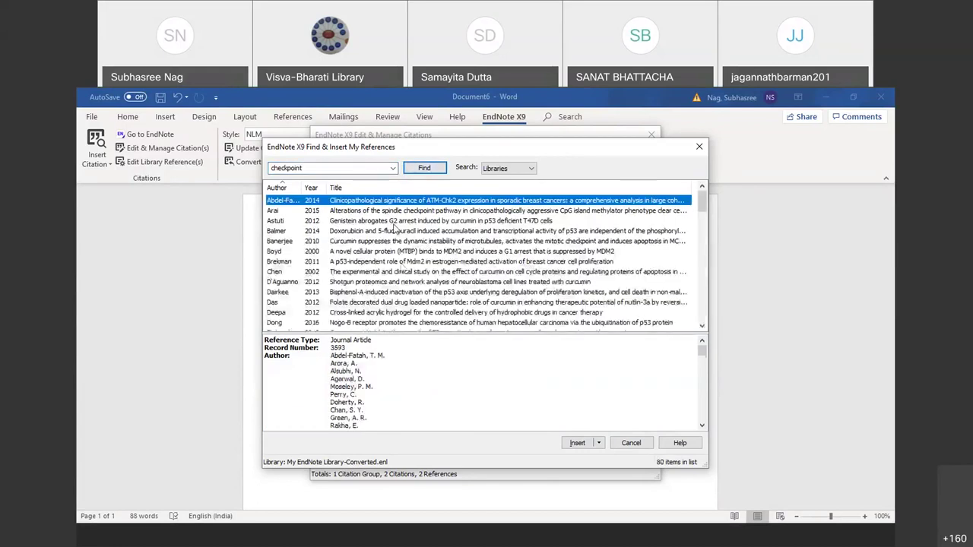
click(394, 231)
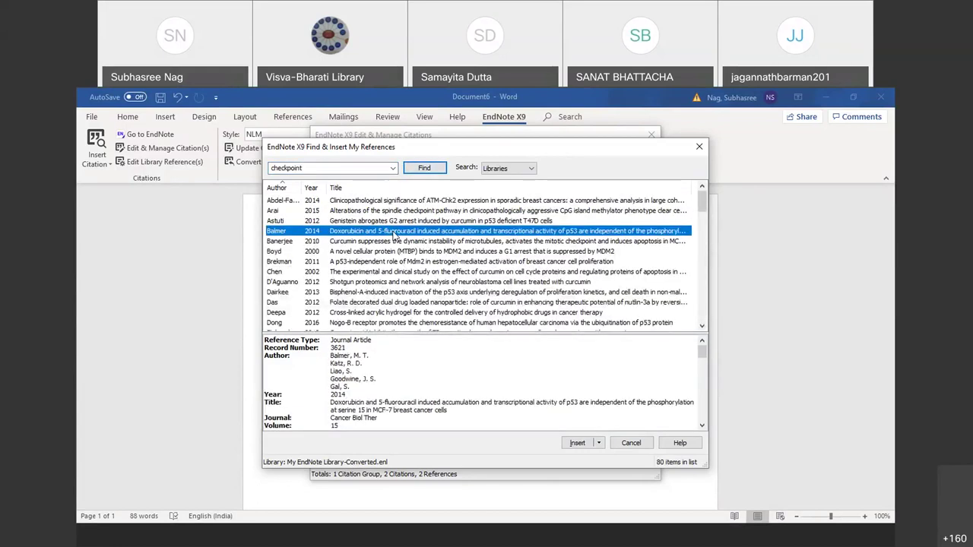
click(577, 444)
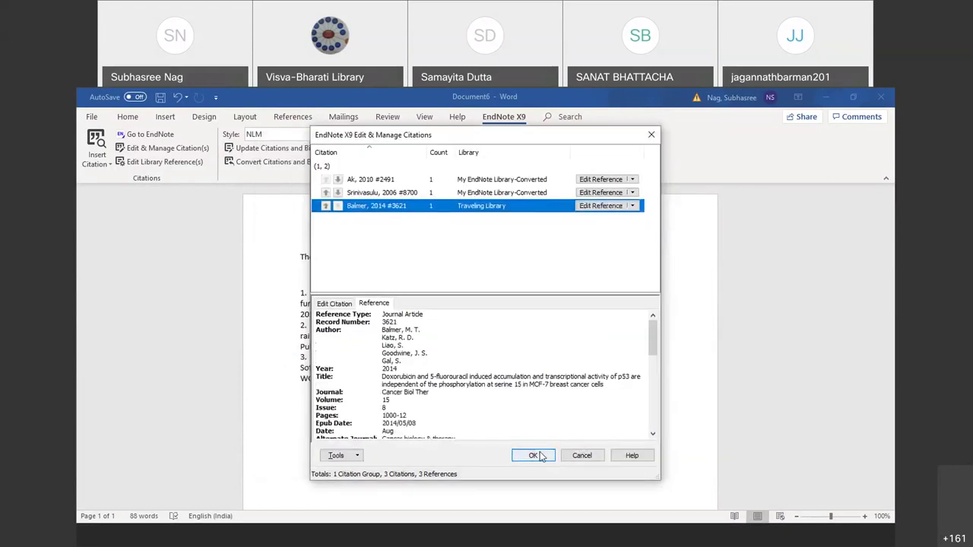
click(533, 456)
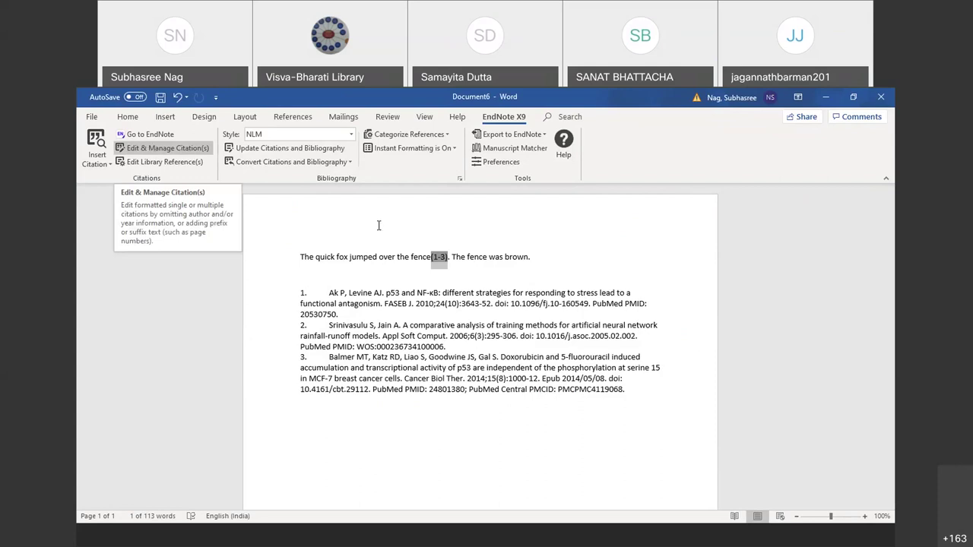
- Try to convert the document's citations and bibliography to plain text, dismissing the conversion without saving the document
click(431, 353)
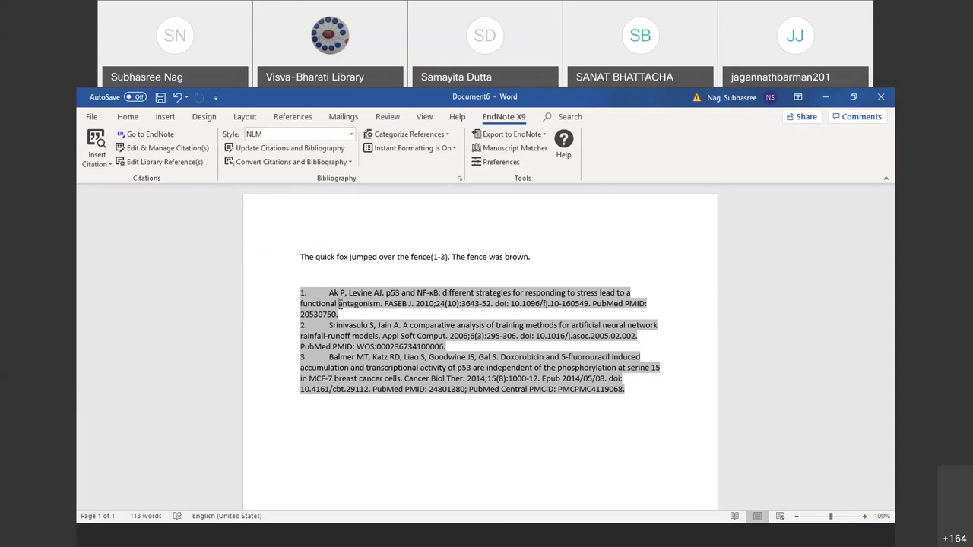
click(280, 161)
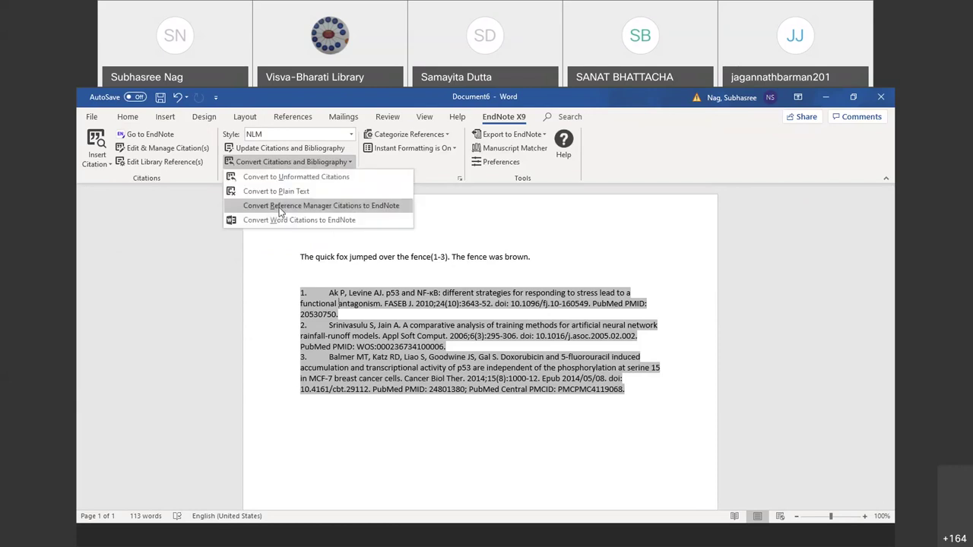
click(280, 188)
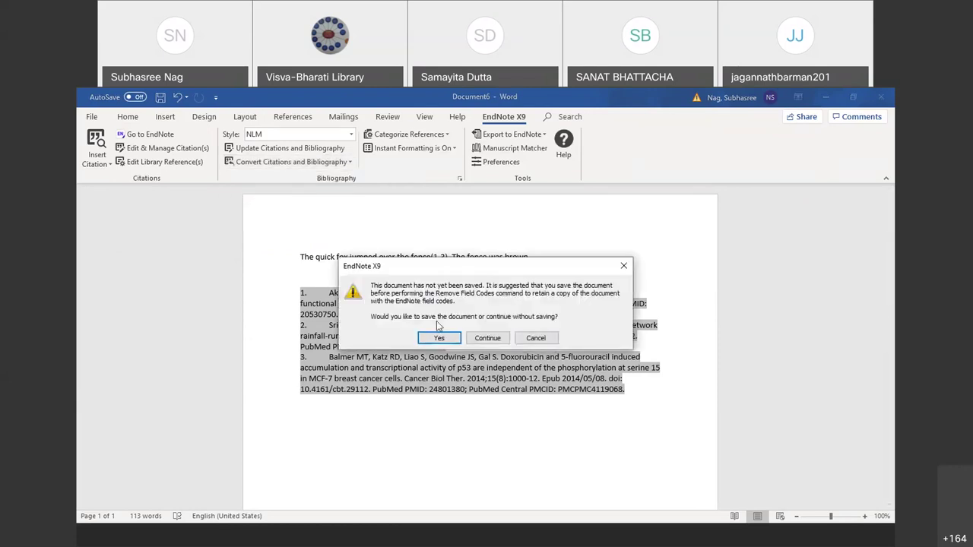
key(Tab)
click(624, 266)
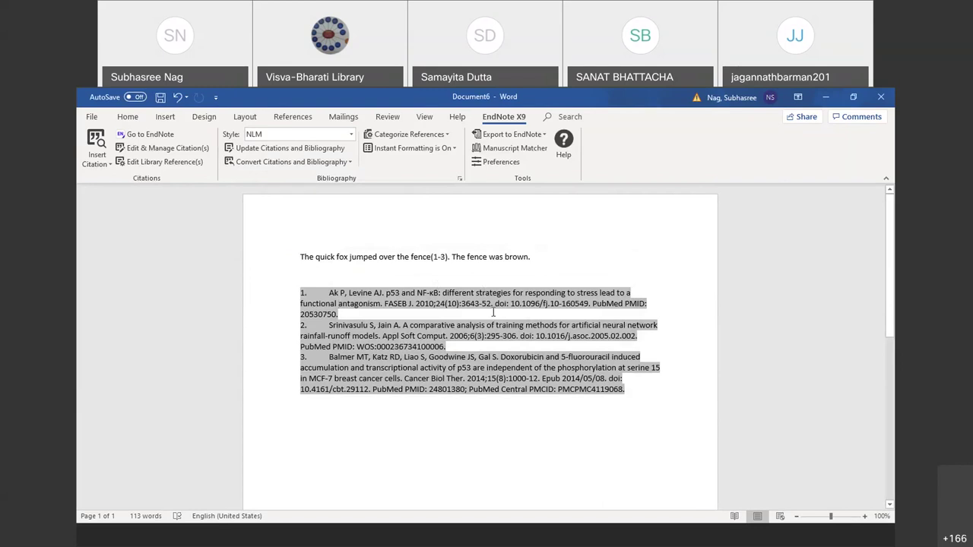
click(479, 209)
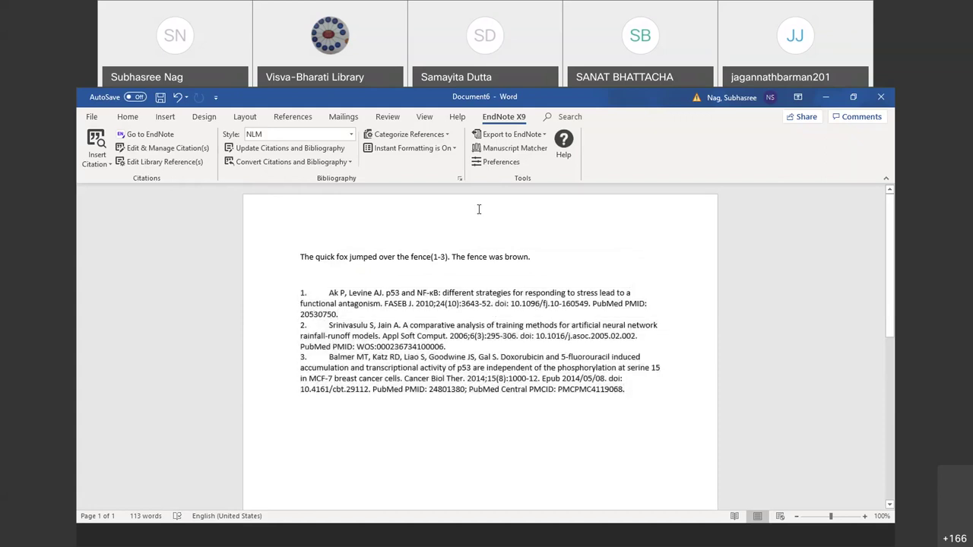
- Review the Instant Formatting configuration for scanning temporary citations and checking citation changes, and close it without changes
click(451, 149)
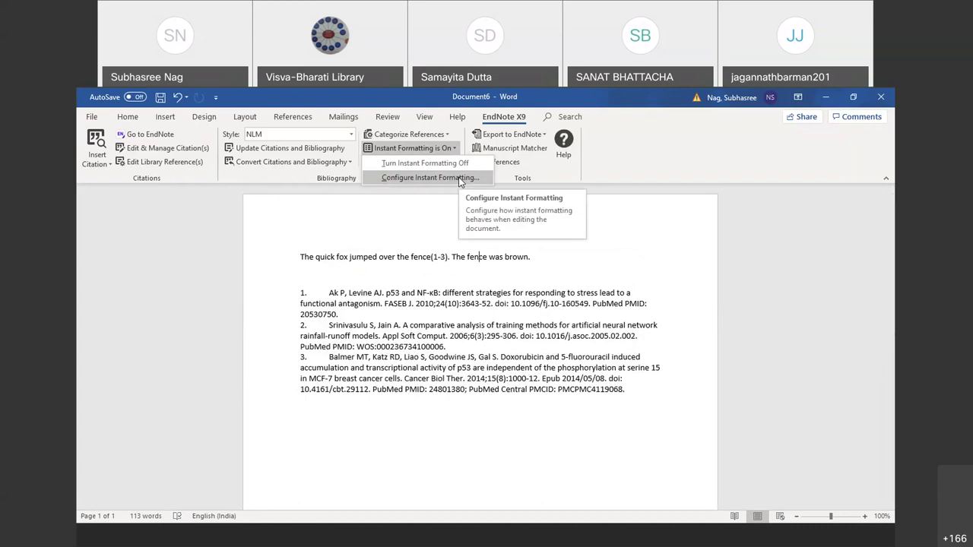
click(458, 178)
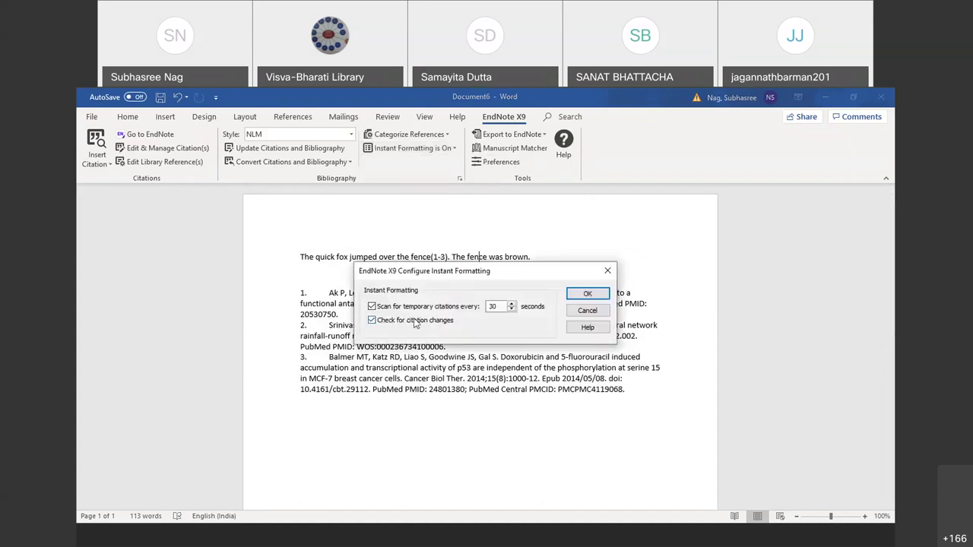
click(608, 270)
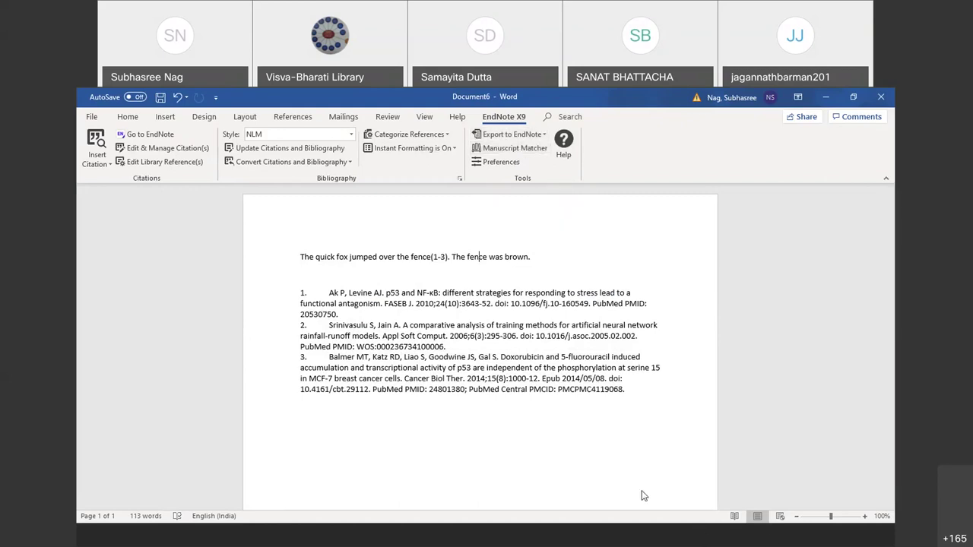
- Switch to the EndNote website in the browser and open its manuscript Match page
key(alt+Tab)
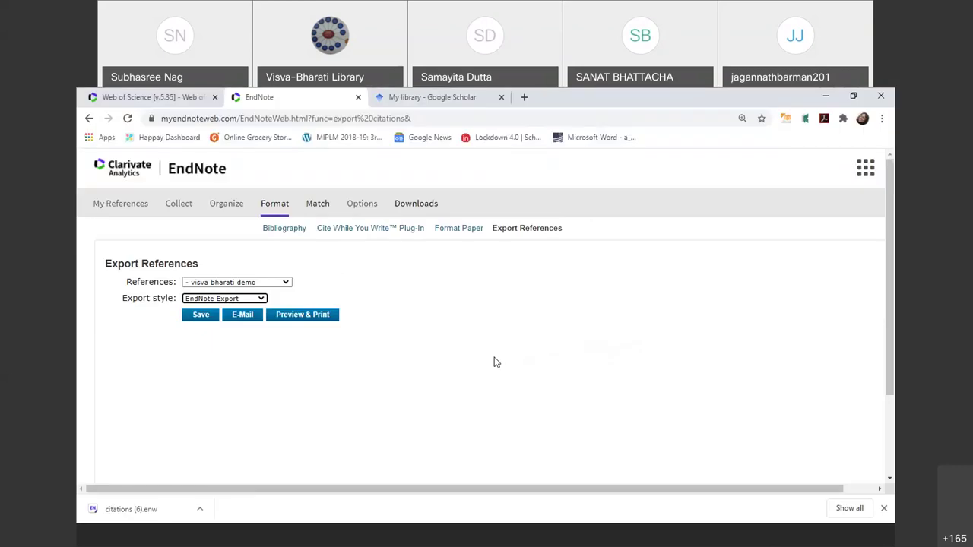
click(328, 205)
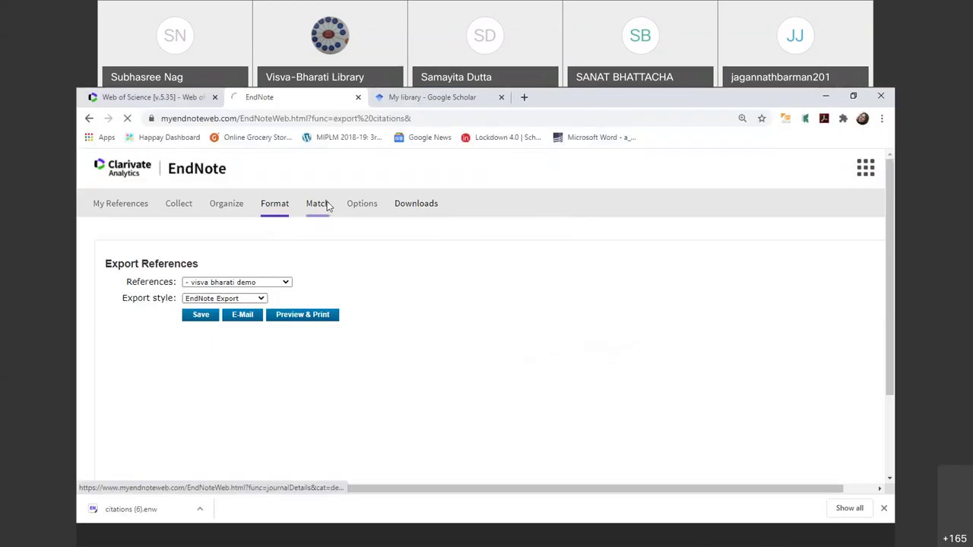